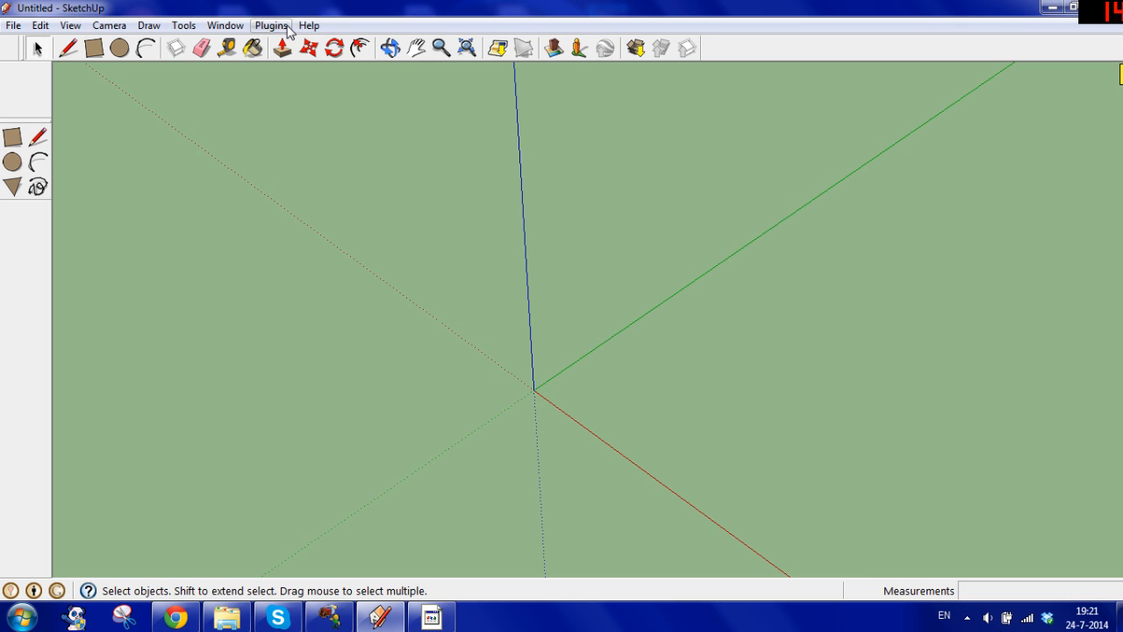
Step: Insert the RCT3 Quarter Tile placement guide at the origin
click(272, 26)
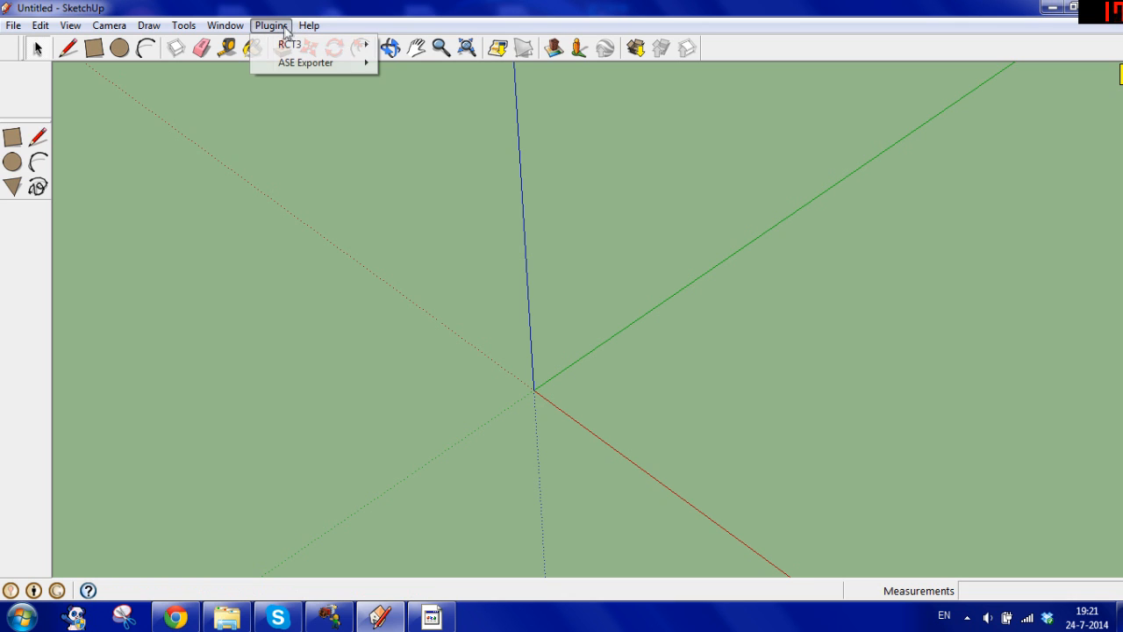
mouse_move(288, 45)
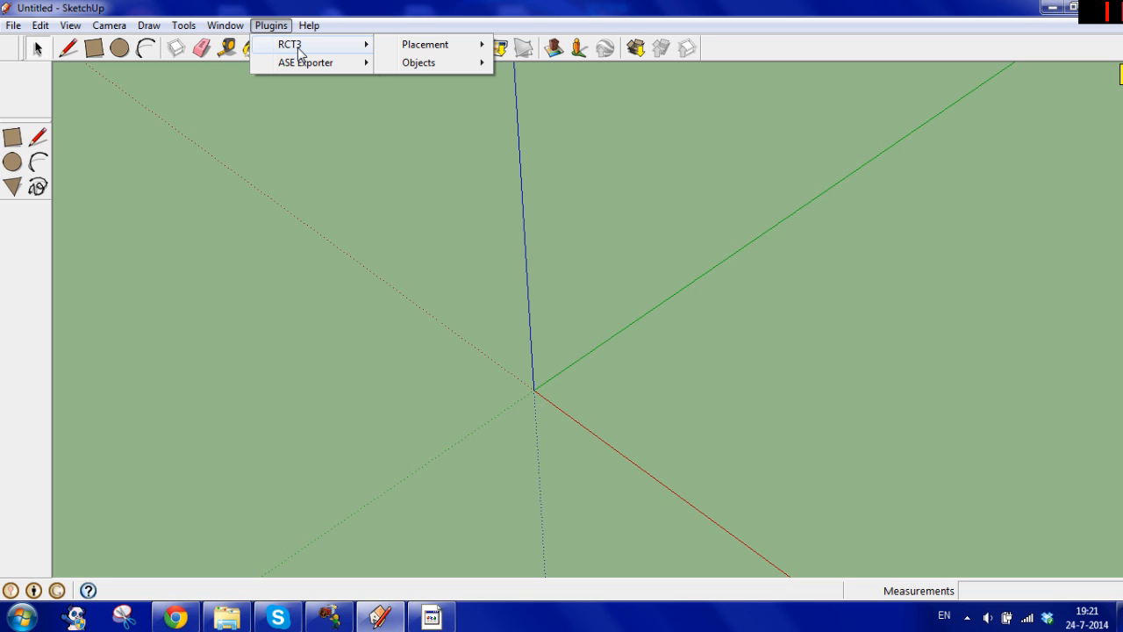
mouse_move(465, 48)
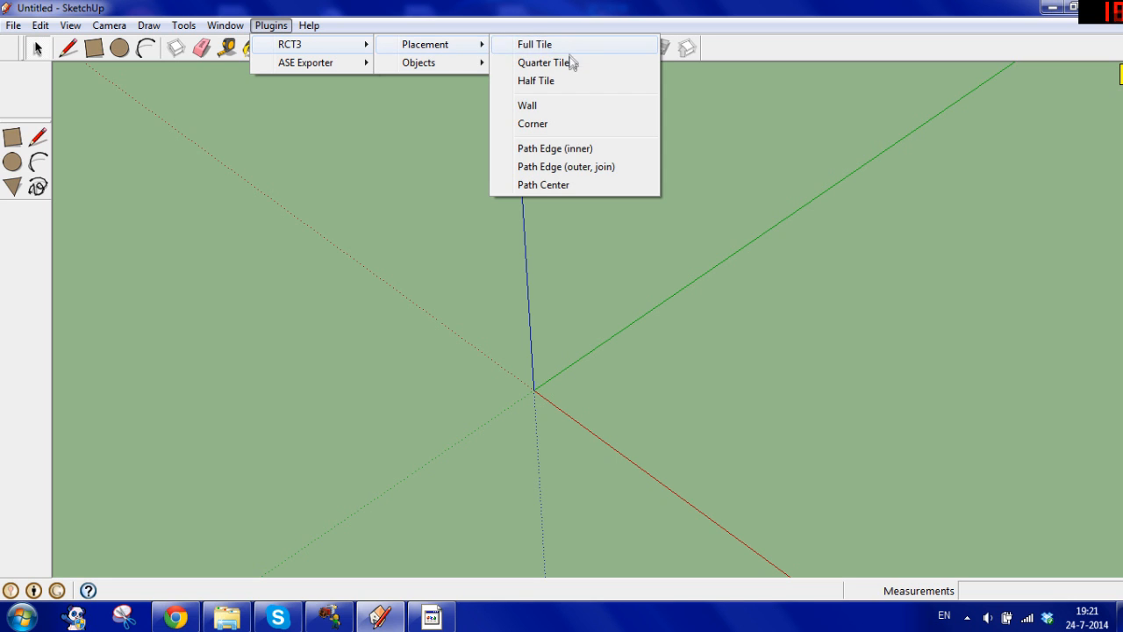
click(571, 62)
click(391, 47)
drag(586, 303, 461, 436)
drag(554, 464, 448, 317)
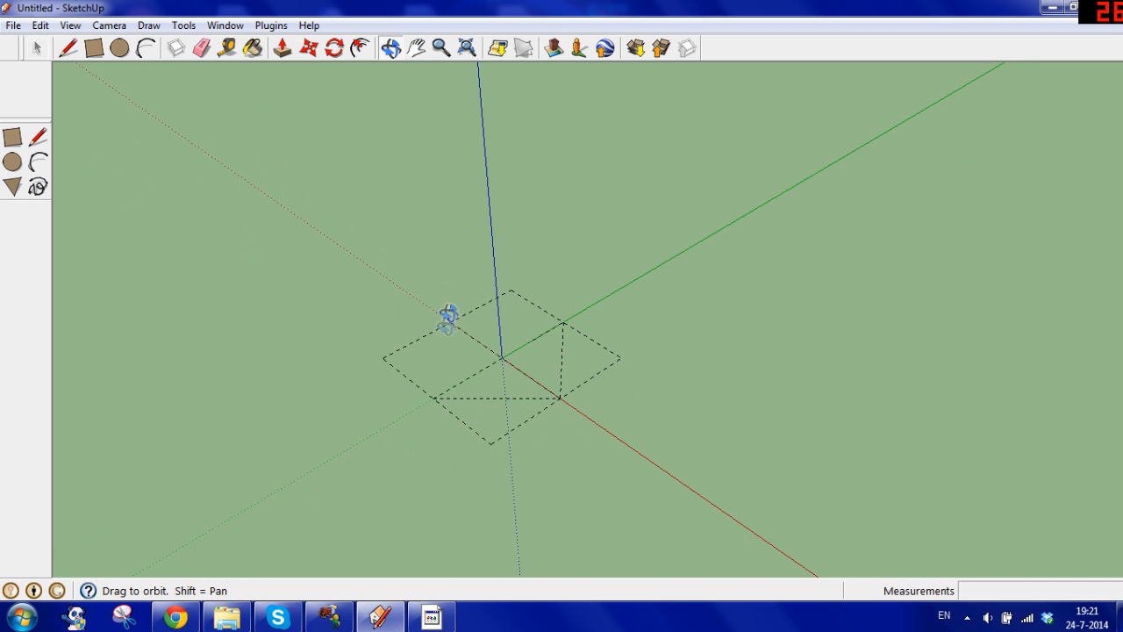
click(416, 47)
drag(584, 258, 661, 300)
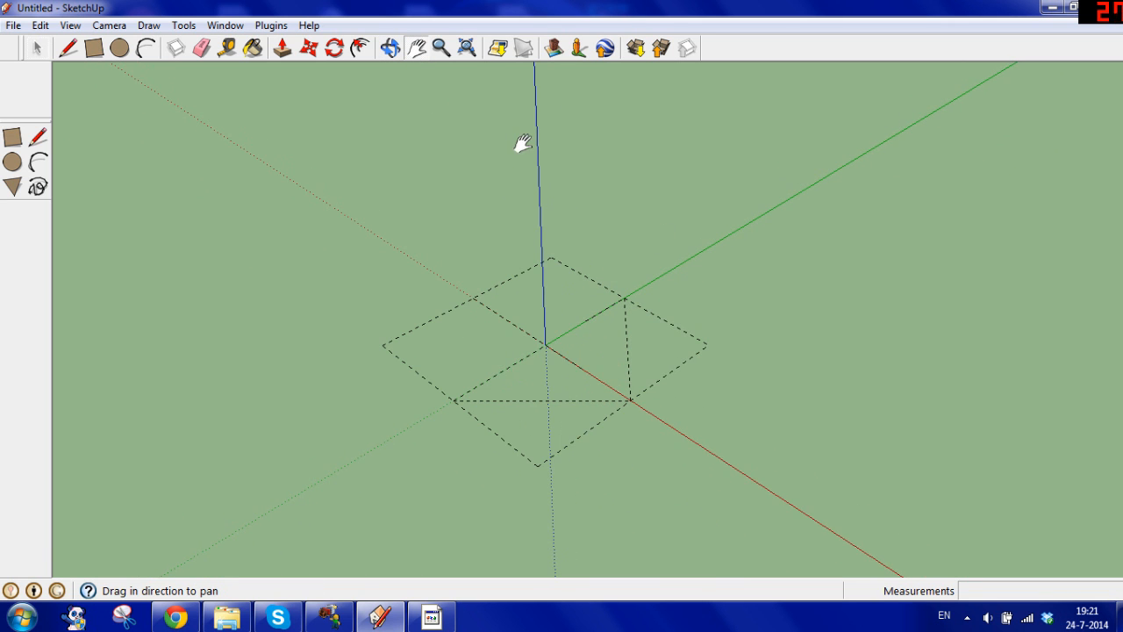
click(390, 49)
drag(571, 306, 548, 338)
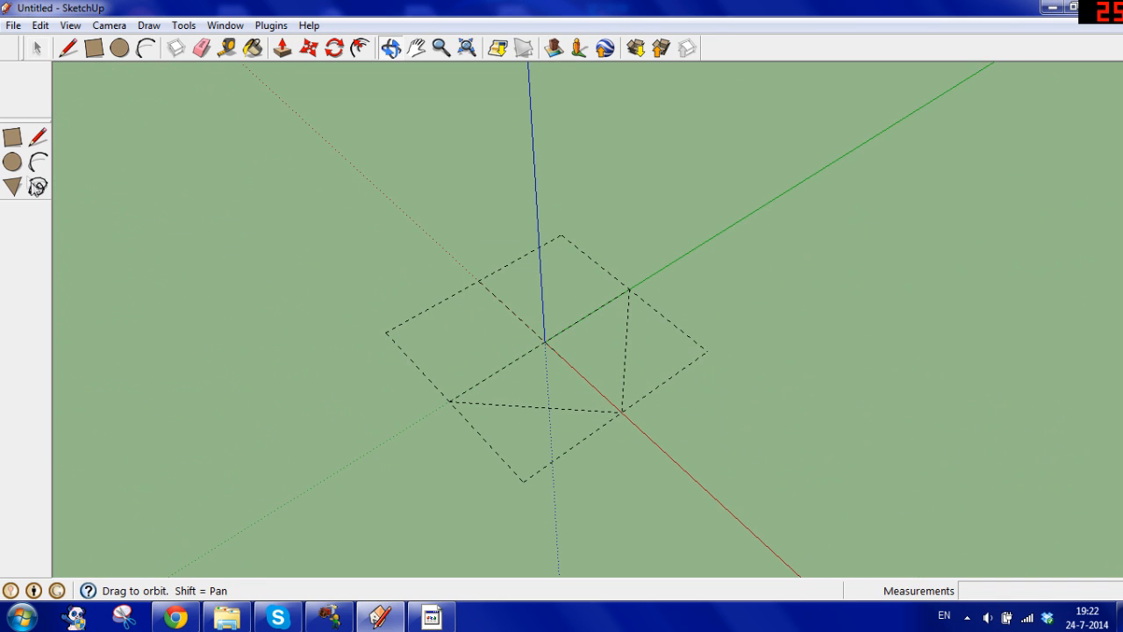
click(13, 187)
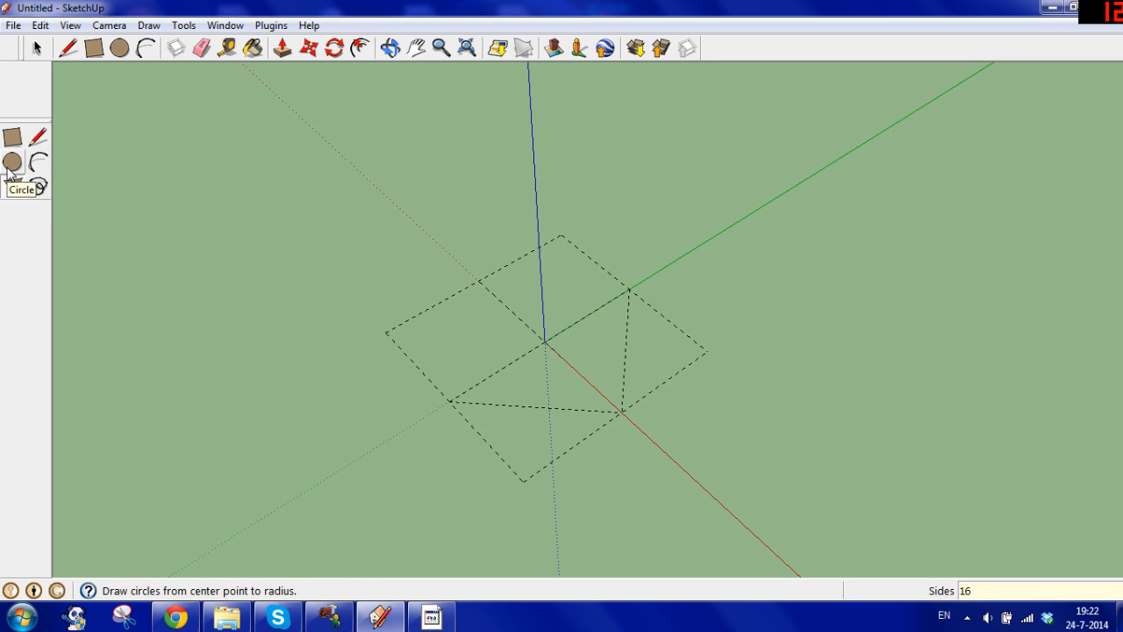
click(706, 351)
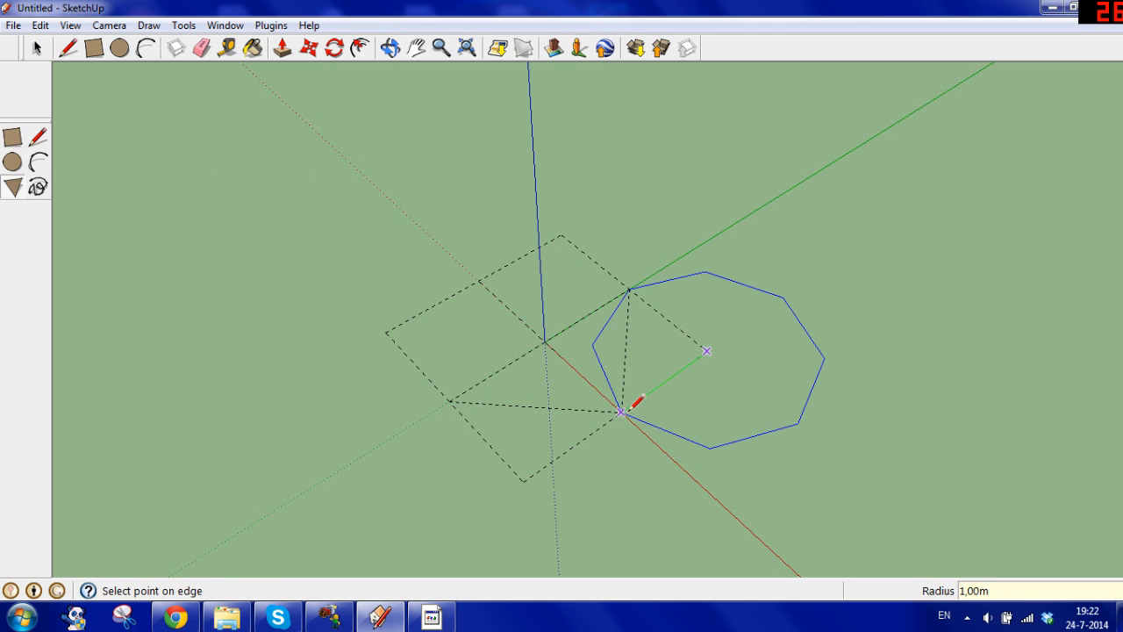
key(ctrl+z)
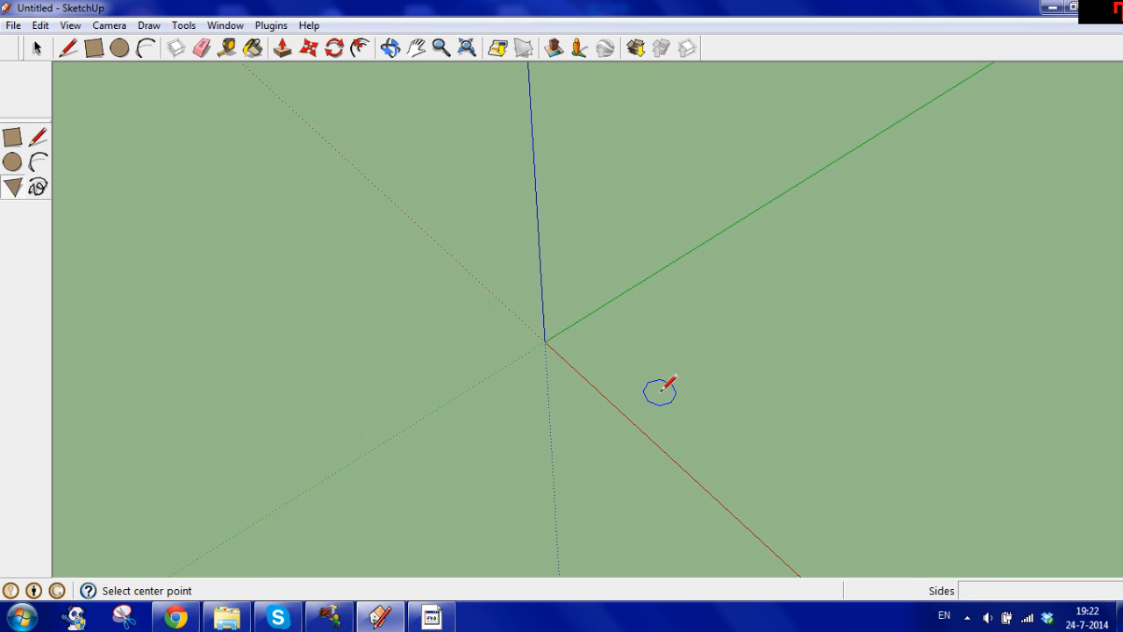
key(ctrl+y)
Step: Draw a 16-sided polygon with a 1 m radius, centred on the guide corner between the red and green axes
click(13, 188)
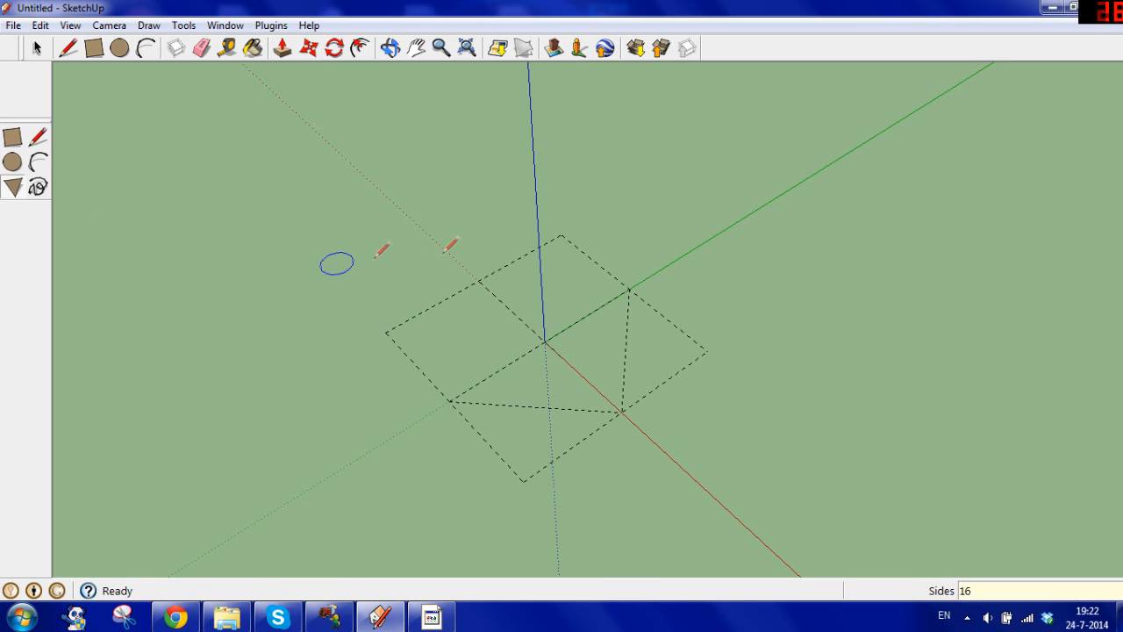
click(707, 351)
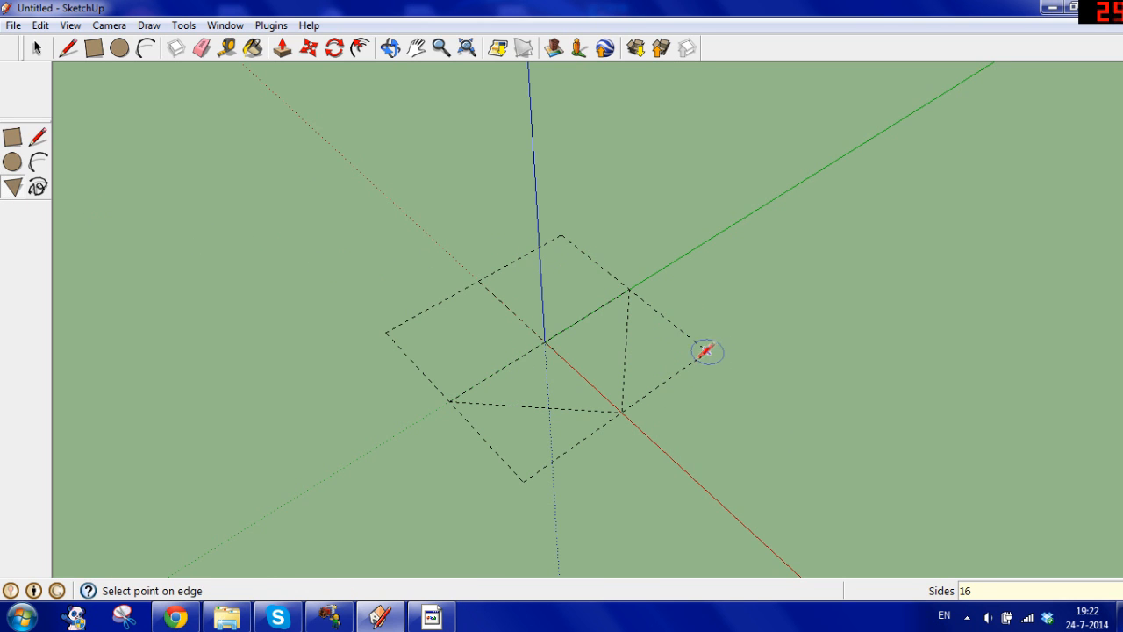
click(623, 408)
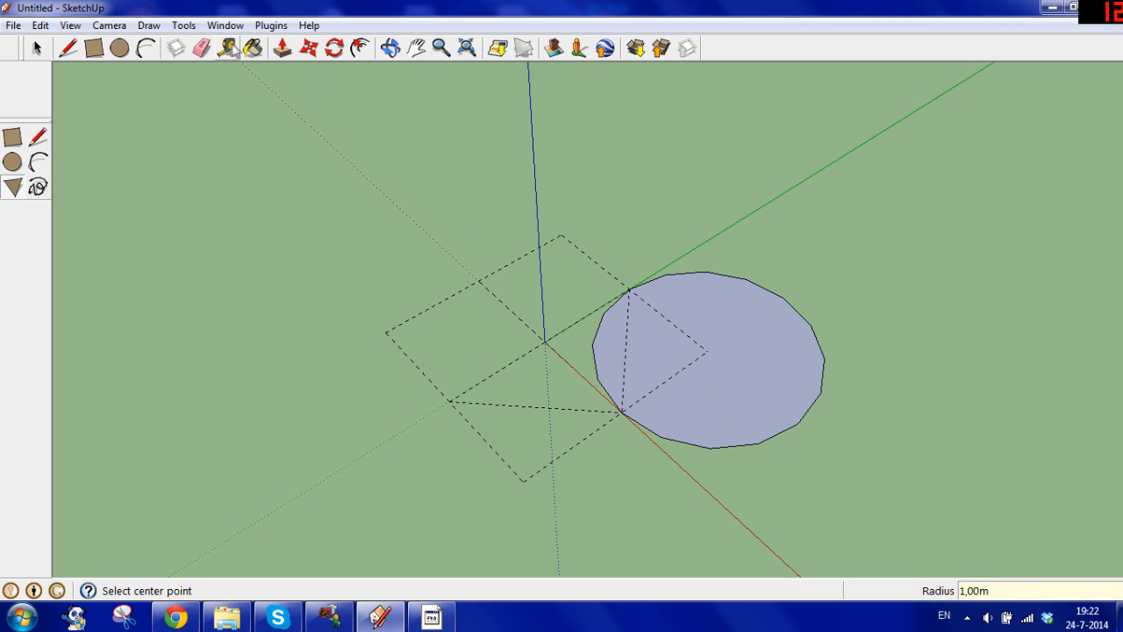
Step: Add the RCT3 Full Tile placement guide around the polygon
click(271, 26)
mouse_move(289, 44)
mouse_move(431, 42)
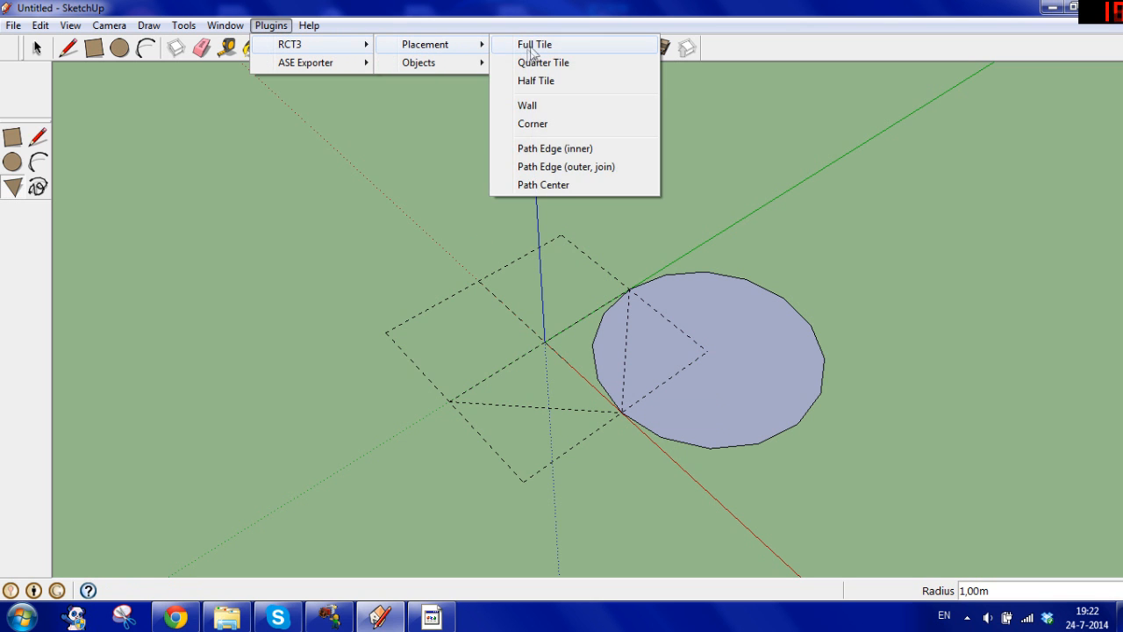
click(532, 44)
scroll(647, 301, down, 6)
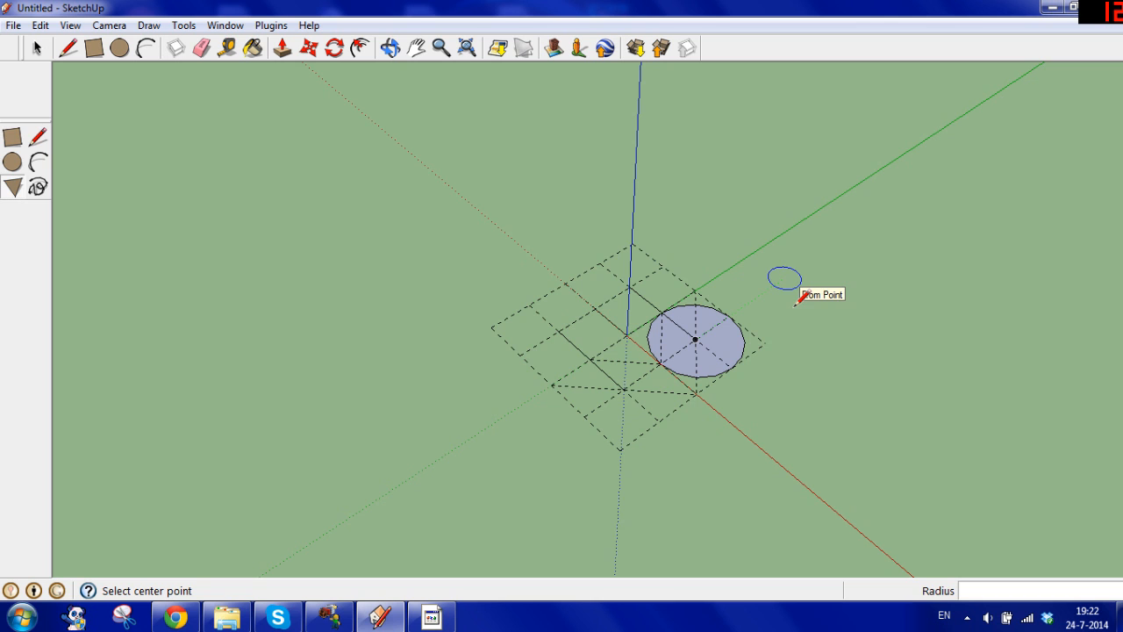
Step: Undo the full tile guide and the 1 m polygon
key(ctrl+z)
scroll(804, 358, up, 5)
key(ctrl+z)
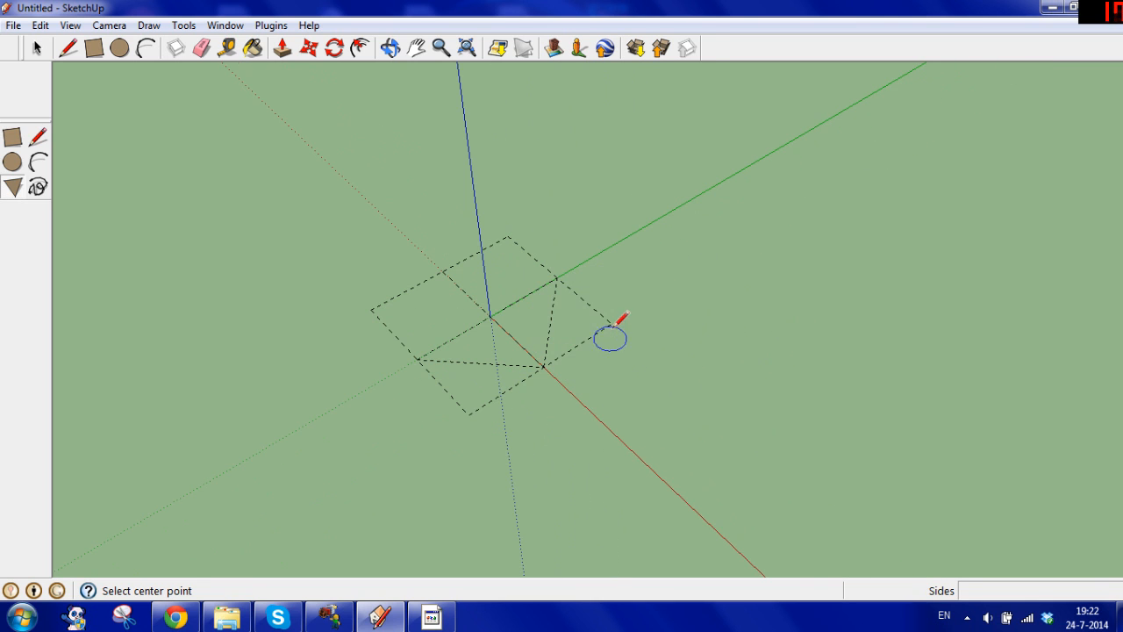
Step: Draw a 16-sided polygon of 0.8 m radius on the guide corner between the red and green axes, and extrude it up 1 m
click(610, 323)
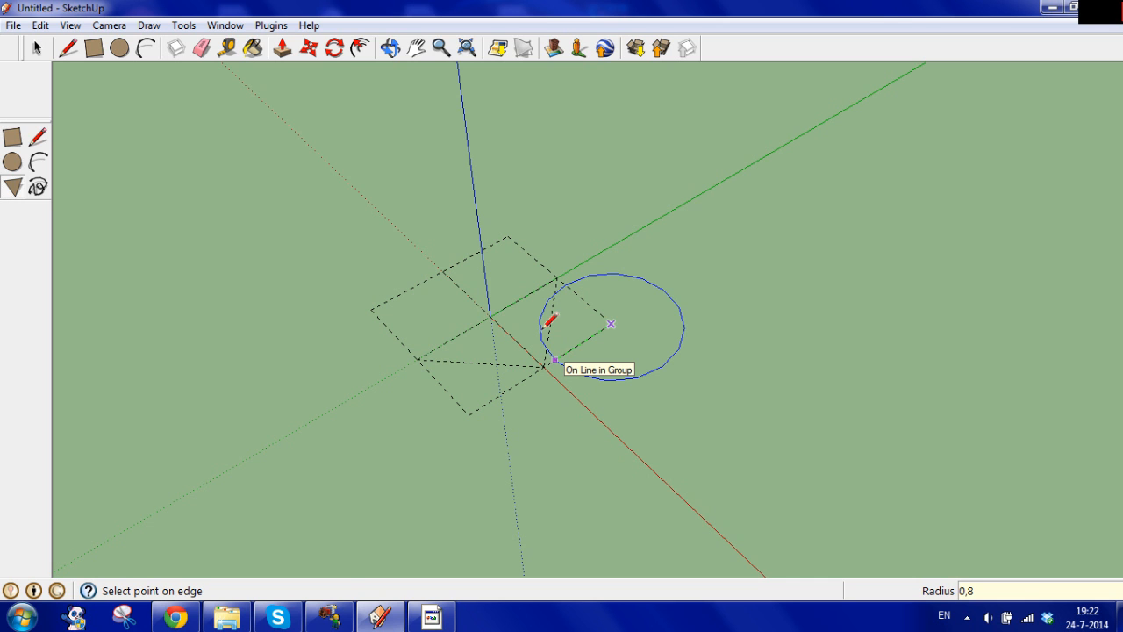
click(544, 327)
click(281, 47)
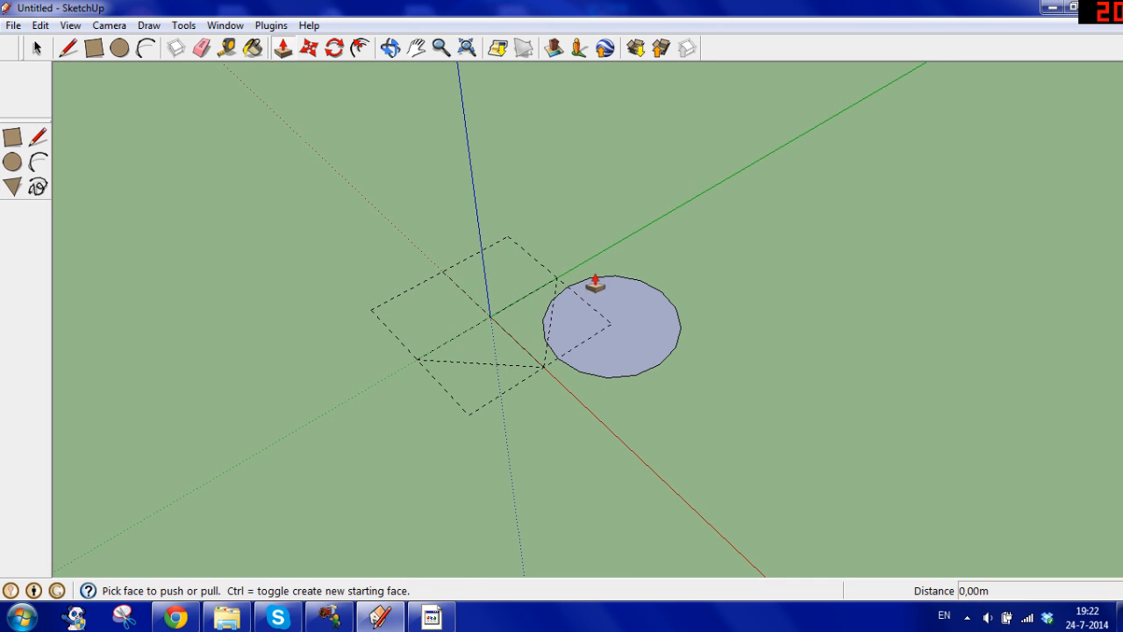
click(605, 290)
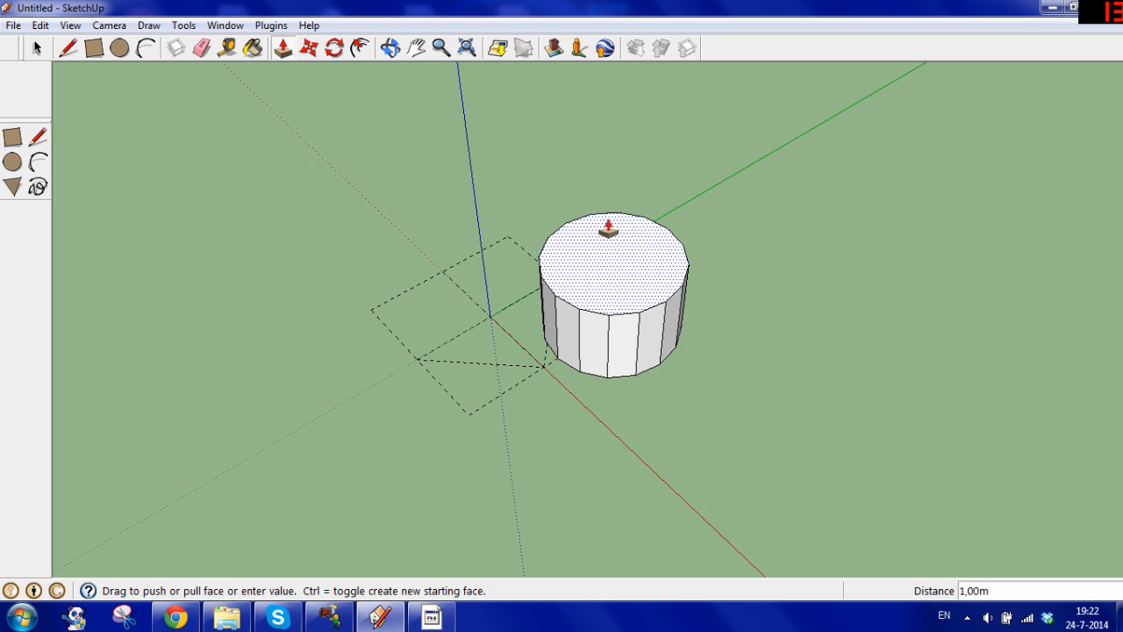
text(1)
key(Return)
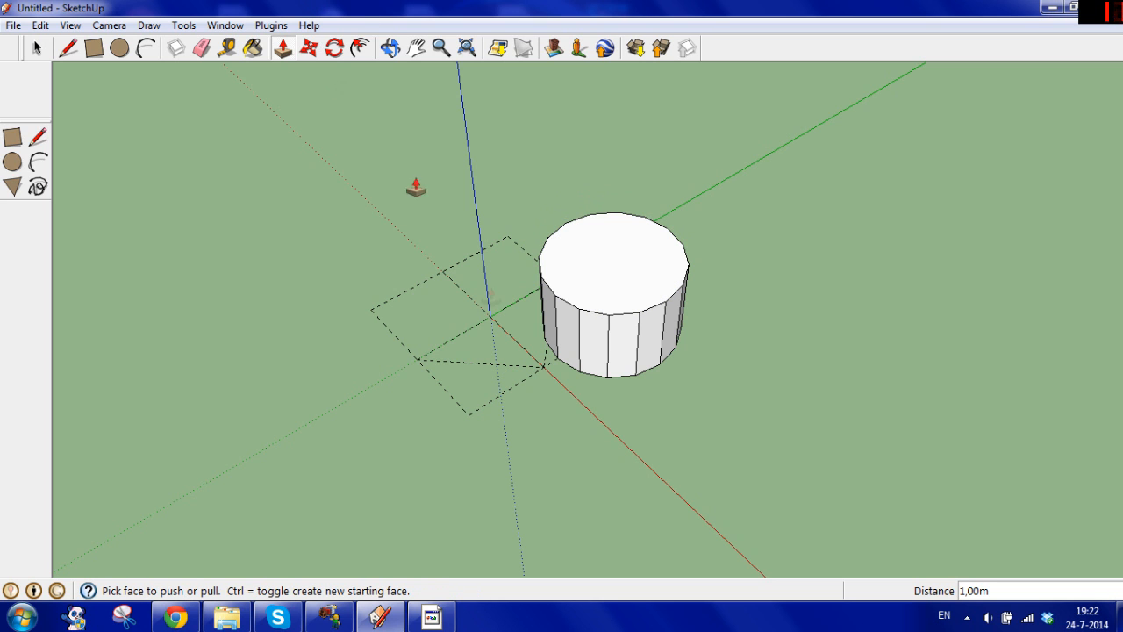
Step: Extrude the bottom face of the cylinder downward by 2 m
click(279, 28)
click(396, 33)
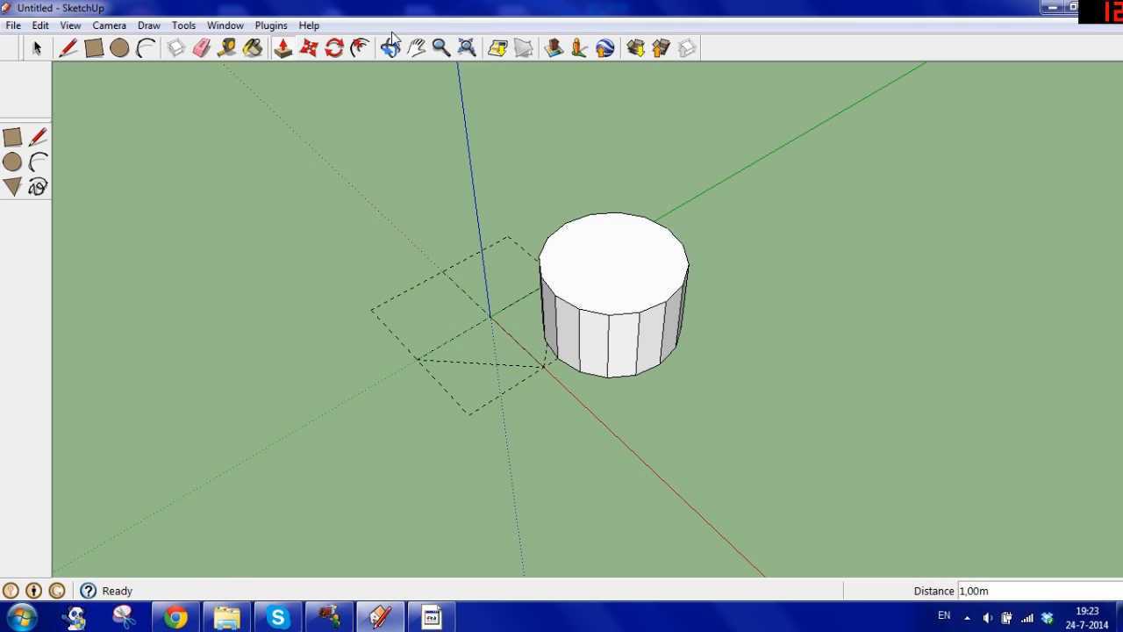
click(391, 47)
drag(585, 250, 847, 42)
drag(669, 88, 342, 126)
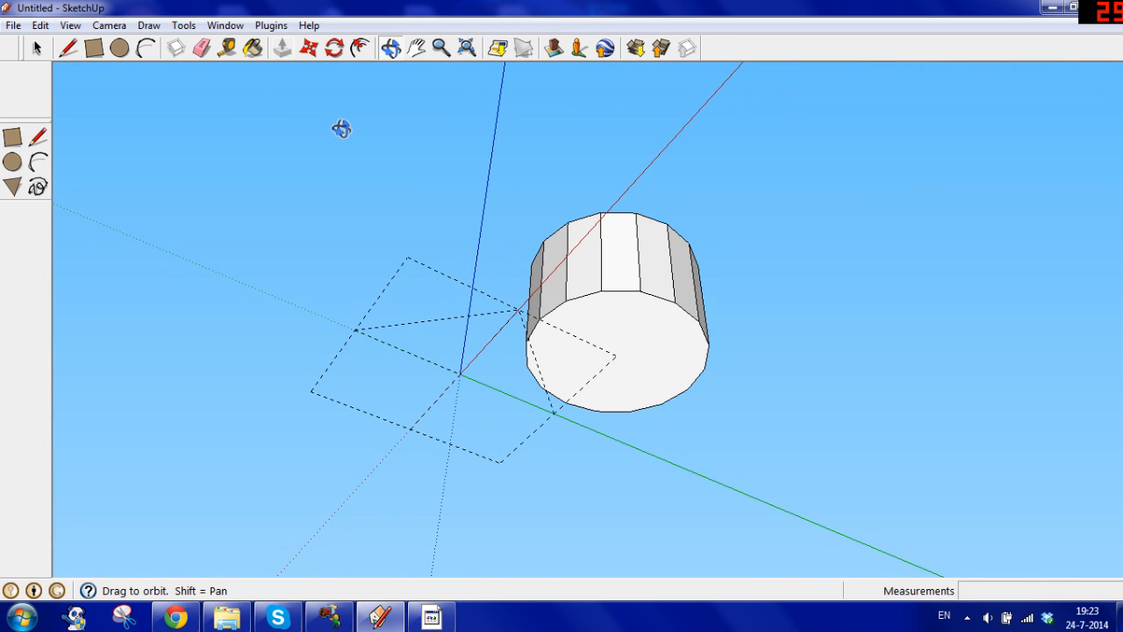
click(283, 47)
drag(616, 323, 632, 493)
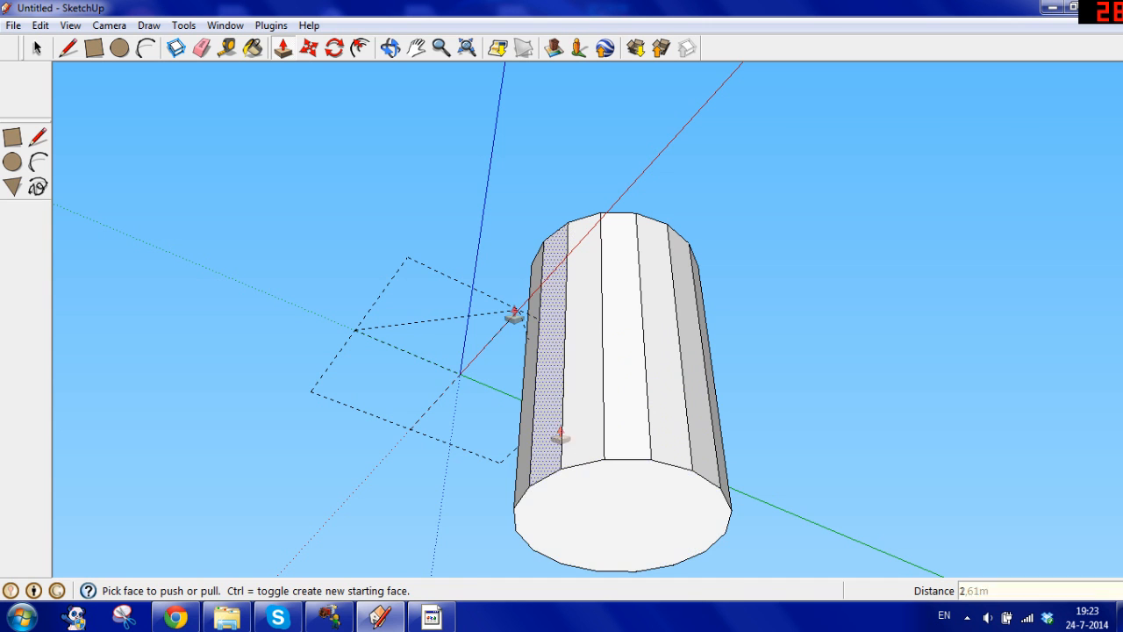
text(2)
key(Return)
Step: Push the cylinder's top face down to shorten the part above the tile guide
click(390, 48)
drag(672, 359, 635, 323)
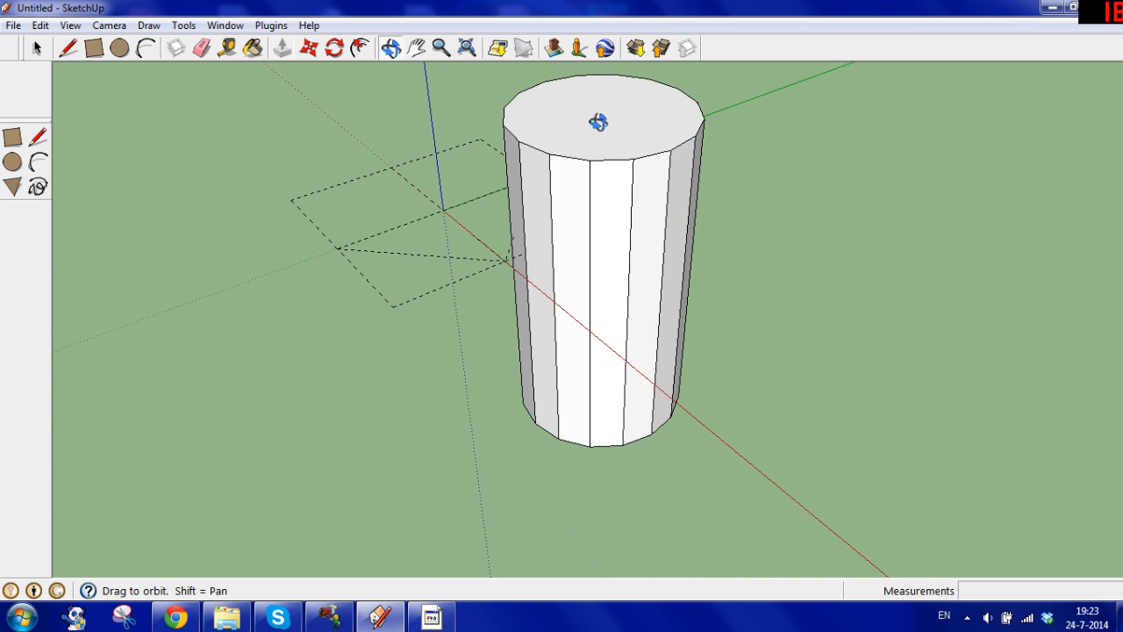
scroll(576, 101, up, 1)
scroll(619, 162, down, 3)
click(416, 47)
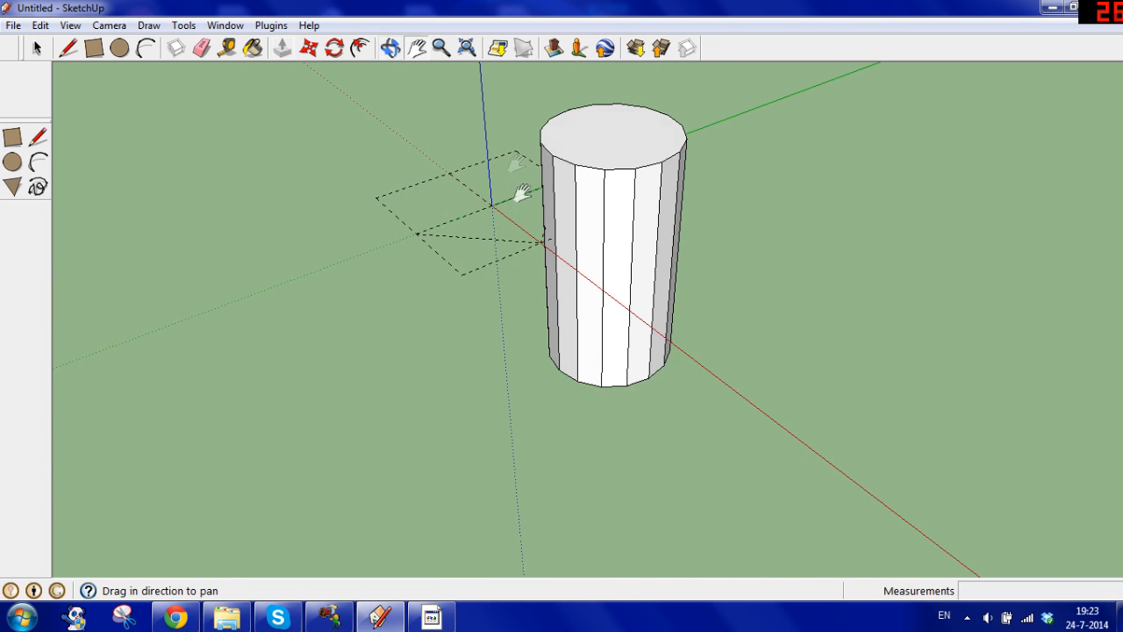
drag(522, 194, 524, 297)
scroll(657, 258, up, 2)
click(281, 47)
drag(630, 252, 604, 263)
Step: Draw a helper line across the cylinder's top face between two opposite vertices
click(391, 48)
drag(514, 308, 628, 340)
click(68, 47)
click(487, 392)
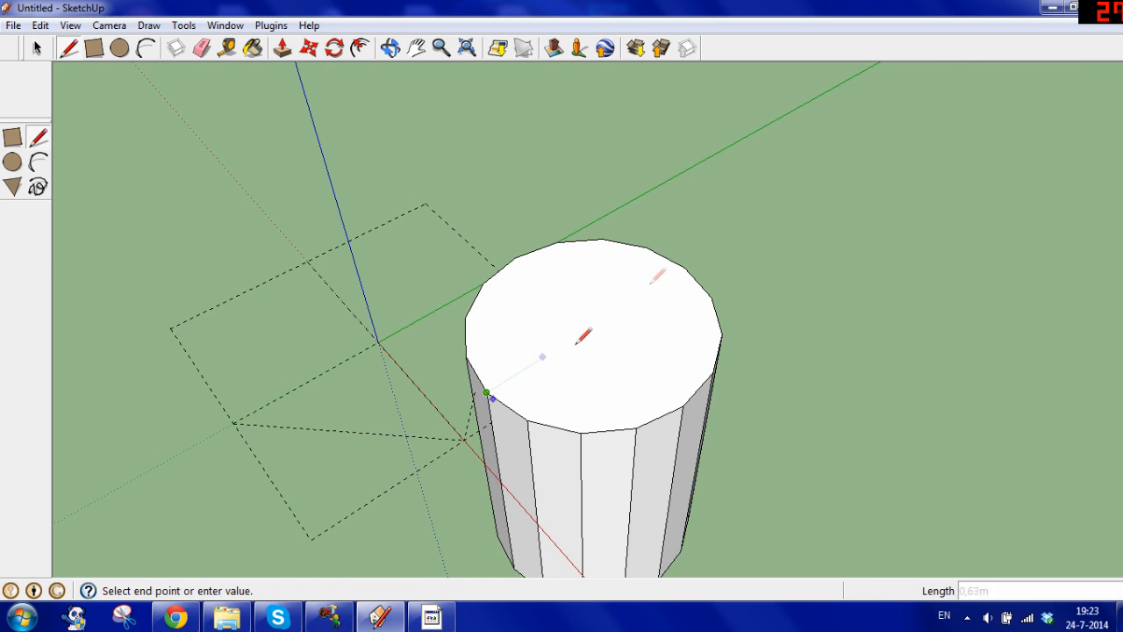
click(684, 270)
Step: Draw a slightly smaller concentric polygon on the top face, centred on the helper line's midpoint
click(12, 186)
click(591, 325)
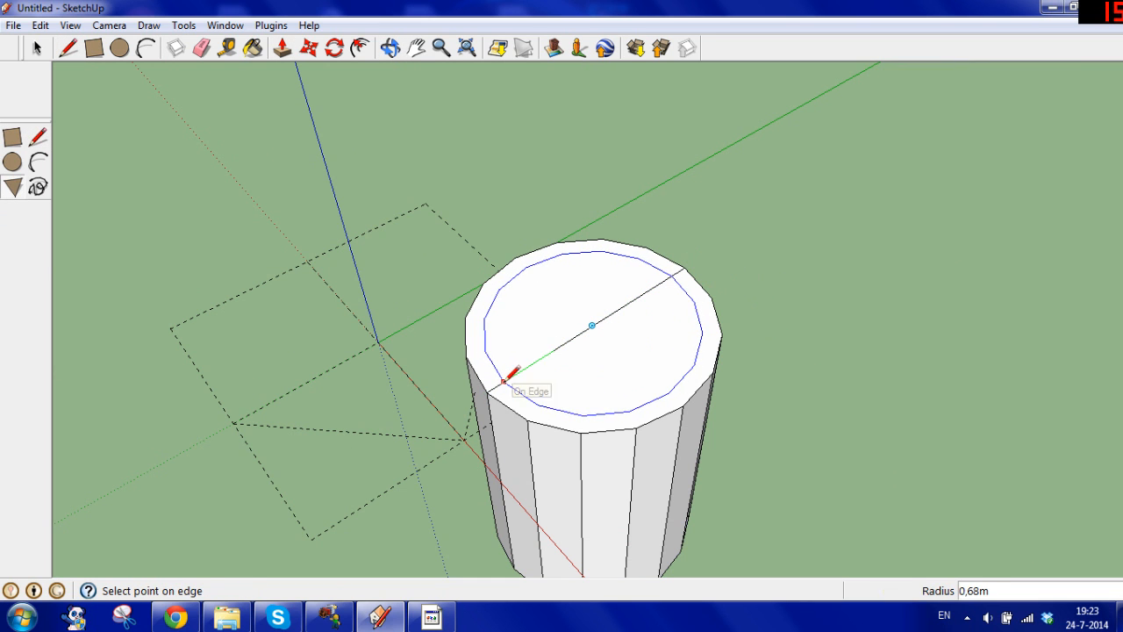
click(518, 370)
Step: Erase the helper line from the top face and raise the inner polygon slightly with Push/Pull
key(e)
drag(505, 387, 721, 271)
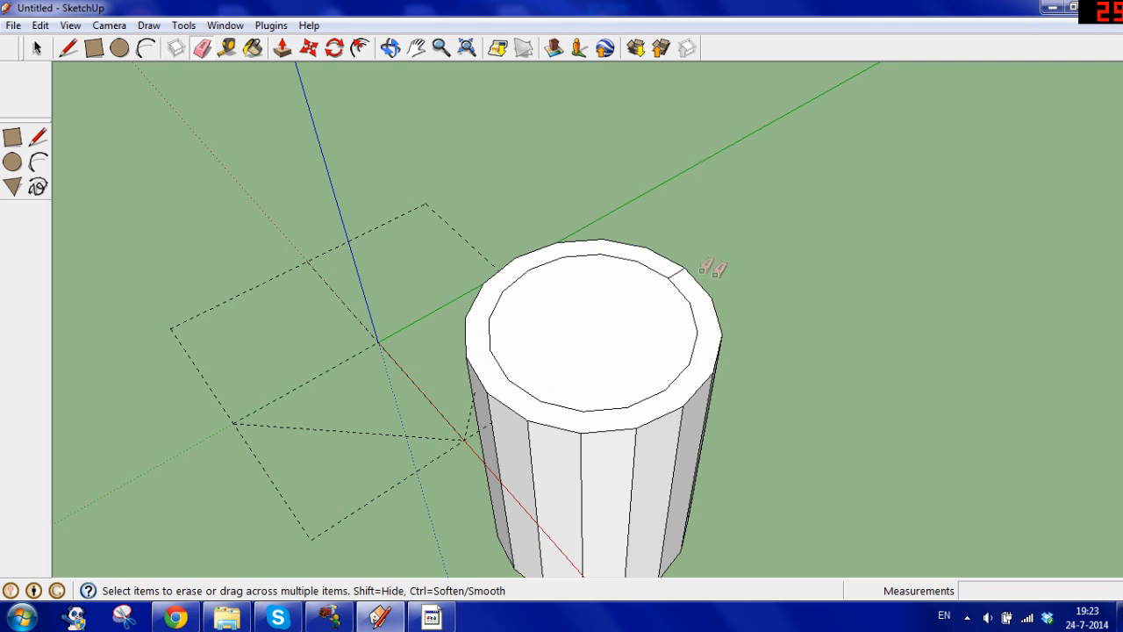
click(283, 49)
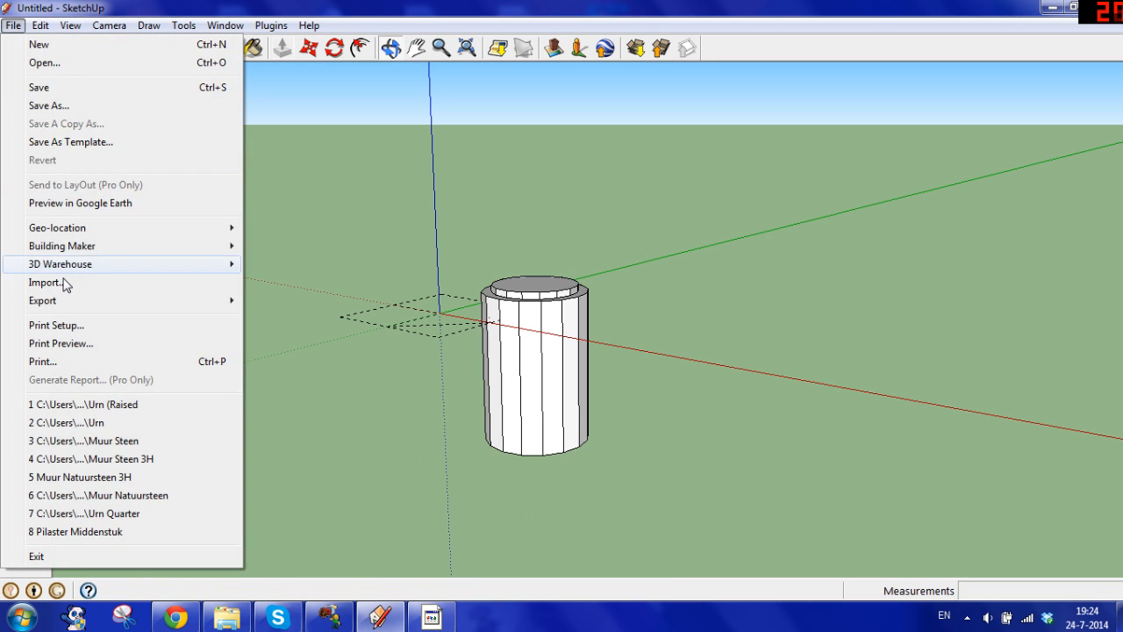
Step: Start an image import and browse to the Textures folder inside Mijn afbeeldingen
click(39, 283)
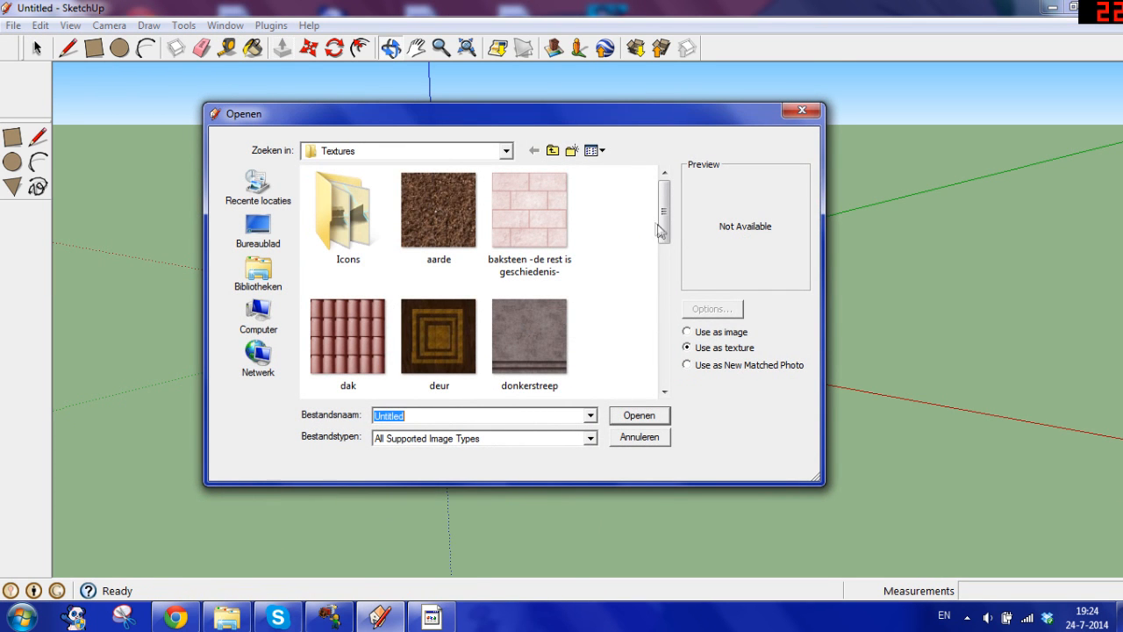
click(506, 151)
click(505, 151)
click(342, 221)
scroll(664, 224, down, 2)
double_click(476, 306)
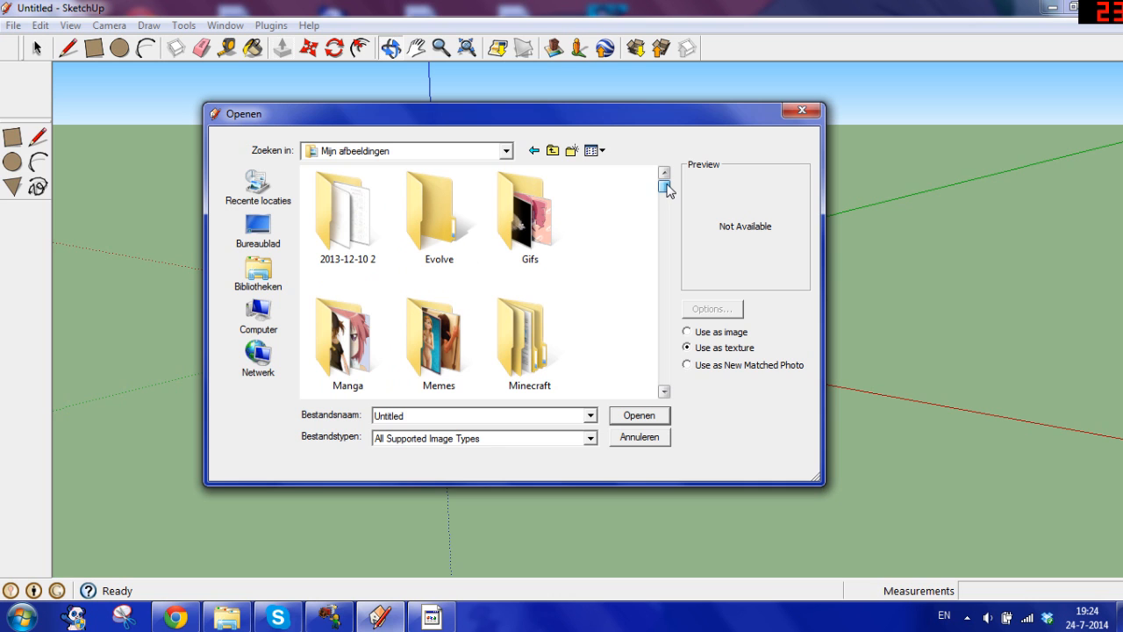
drag(664, 193, 668, 195)
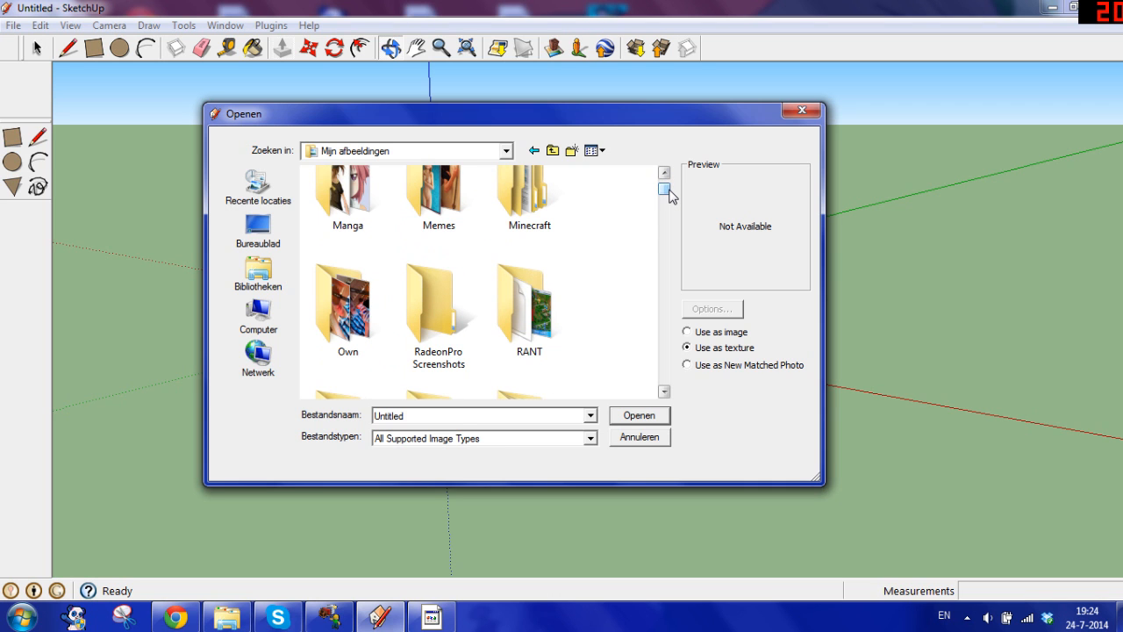
drag(669, 189, 663, 203)
double_click(439, 206)
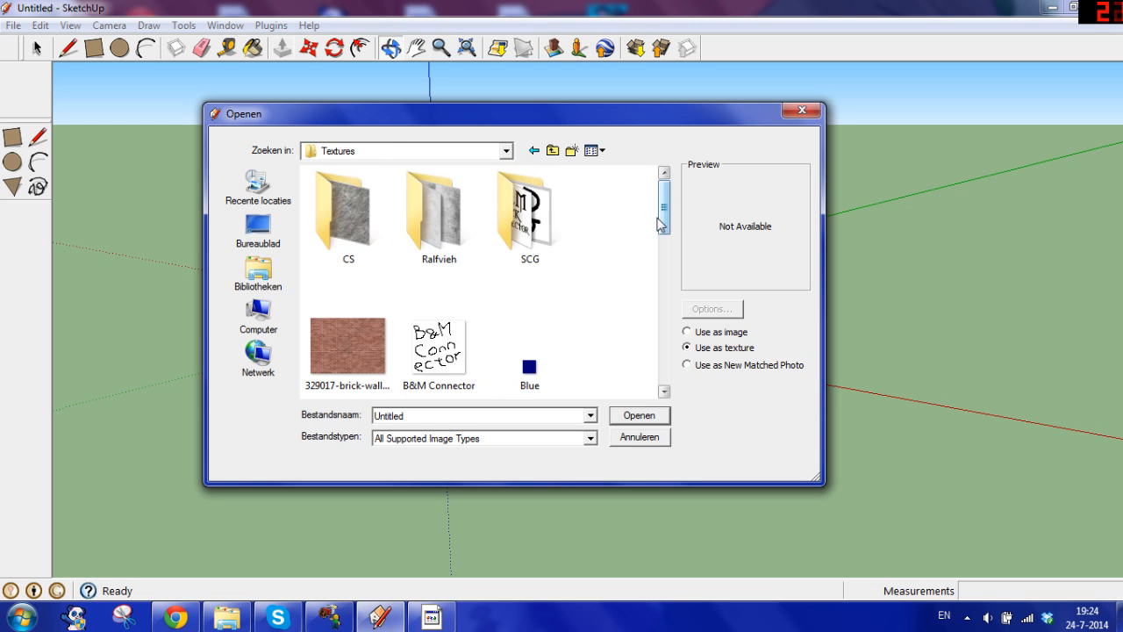
Step: Import a grey stone image as a texture from the middle subfolder of Textures
double_click(439, 207)
drag(664, 188, 664, 321)
click(452, 281)
click(435, 314)
click(633, 418)
Step: Apply the imported stone texture to one front side face of the cylinder at a height of about 1.01 m
scroll(541, 474, up, 1)
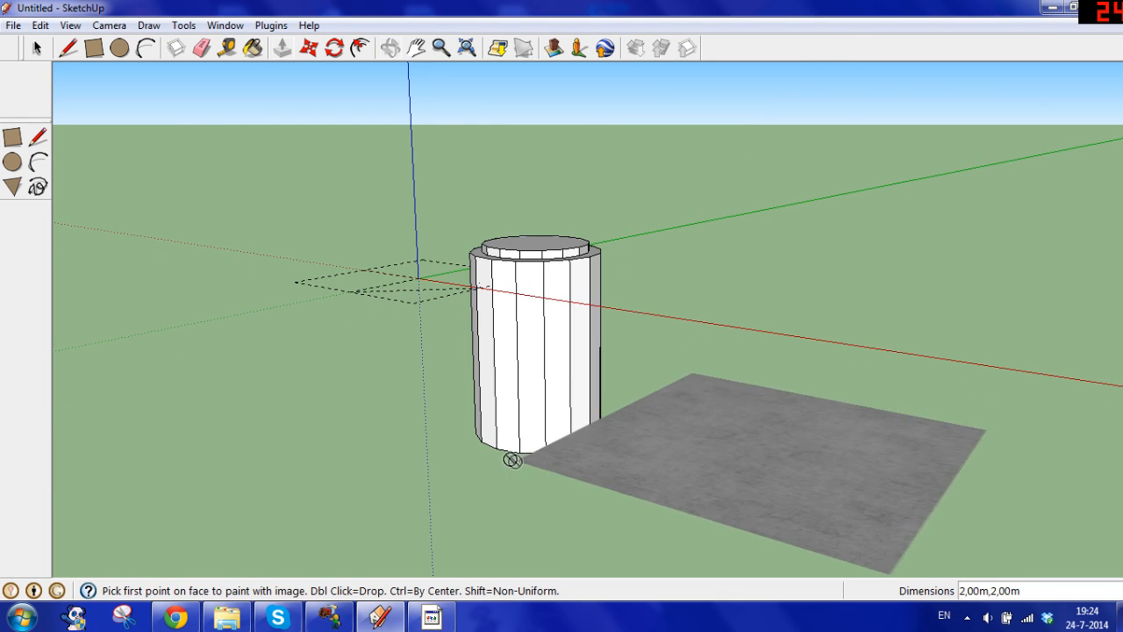
click(496, 448)
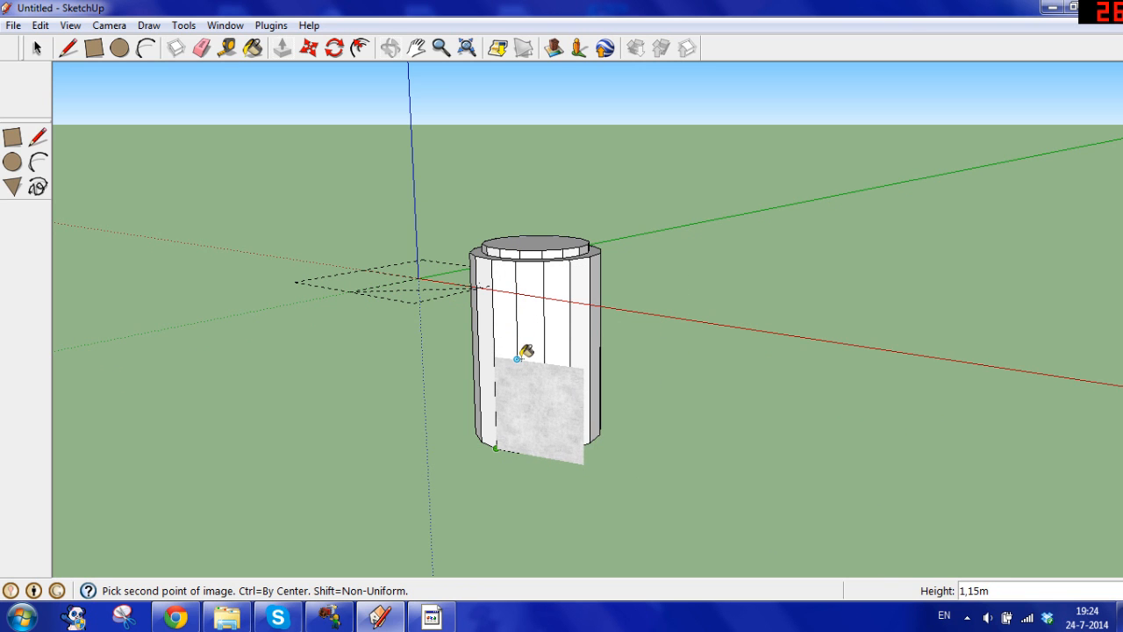
scroll(521, 377, up, 4)
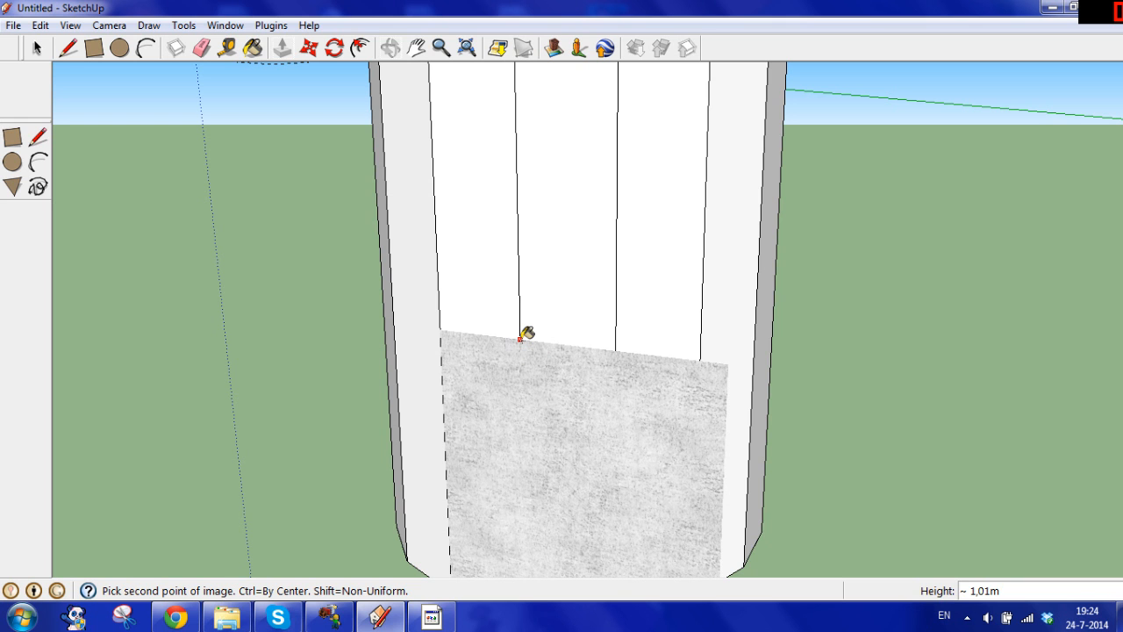
click(524, 342)
scroll(699, 368, down, 4)
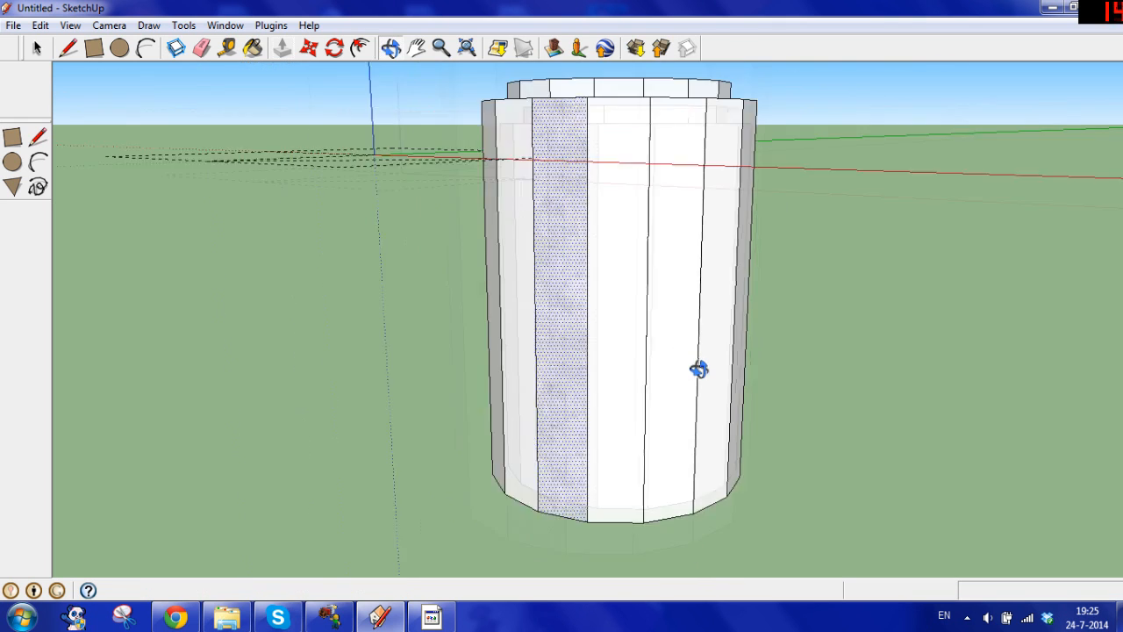
click(35, 49)
click(391, 48)
drag(409, 113, 403, 259)
click(33, 52)
click(347, 203)
Step: Choose the wall4light texture from the In Model materials for the Paint Bucket
click(253, 50)
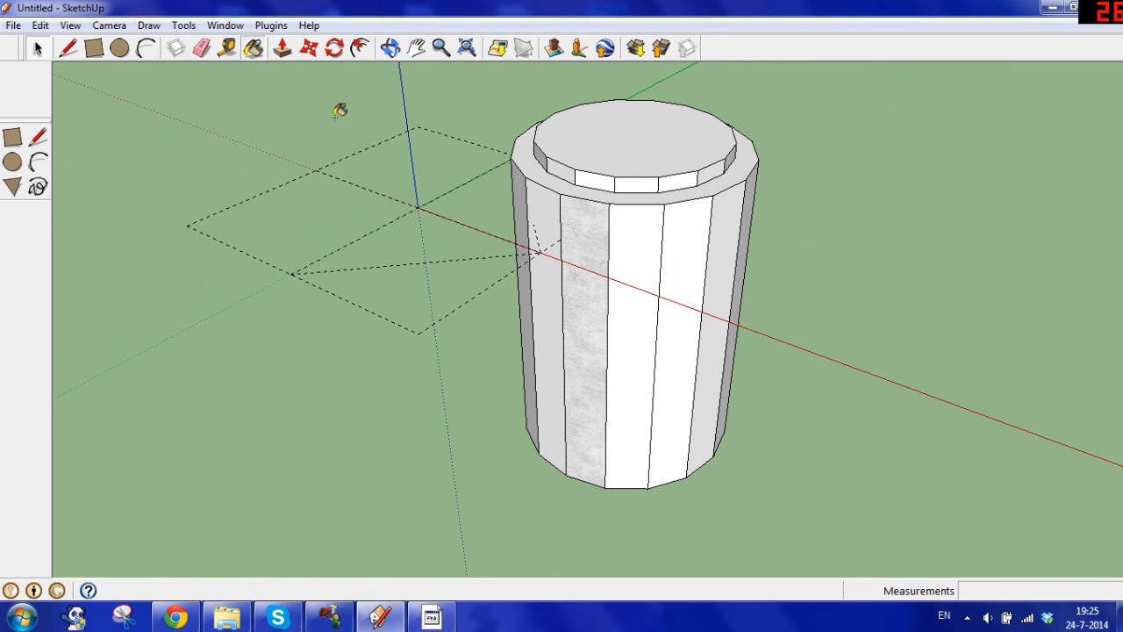
click(141, 228)
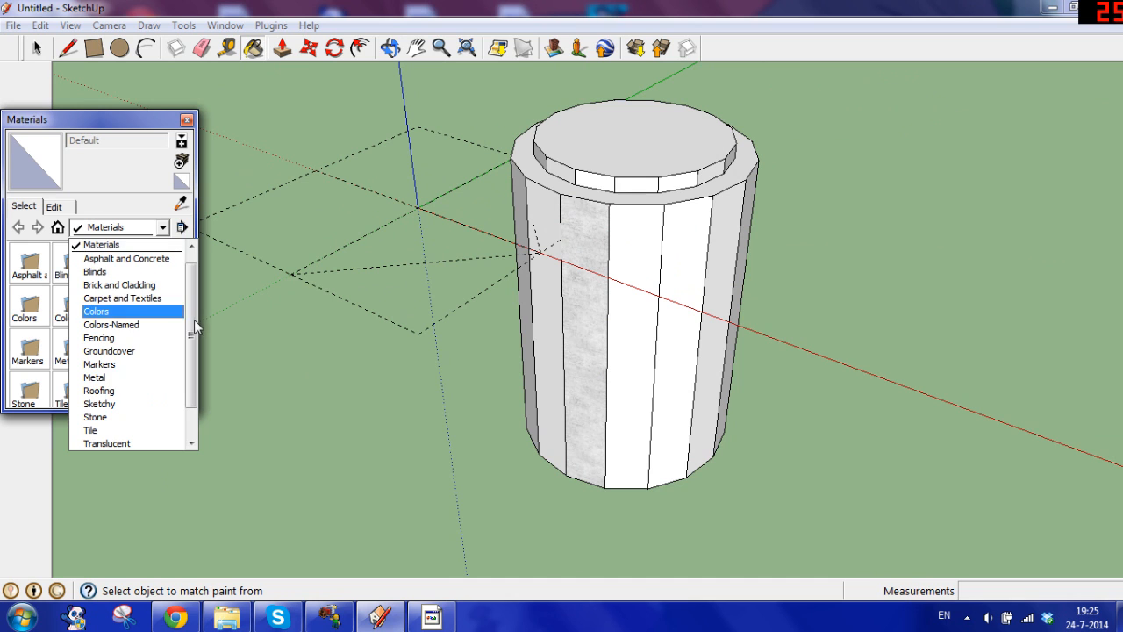
click(137, 252)
click(141, 227)
scroll(146, 253, up, 1)
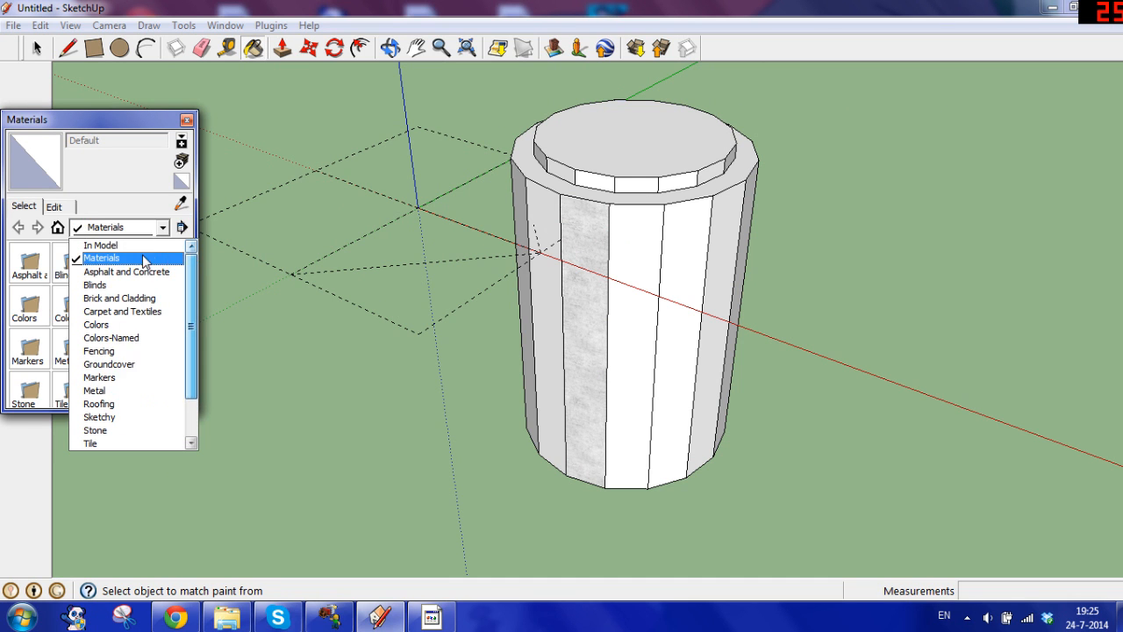
click(132, 241)
click(29, 351)
Step: Paint the front side faces adjacent to the textured one with wall4light
click(632, 263)
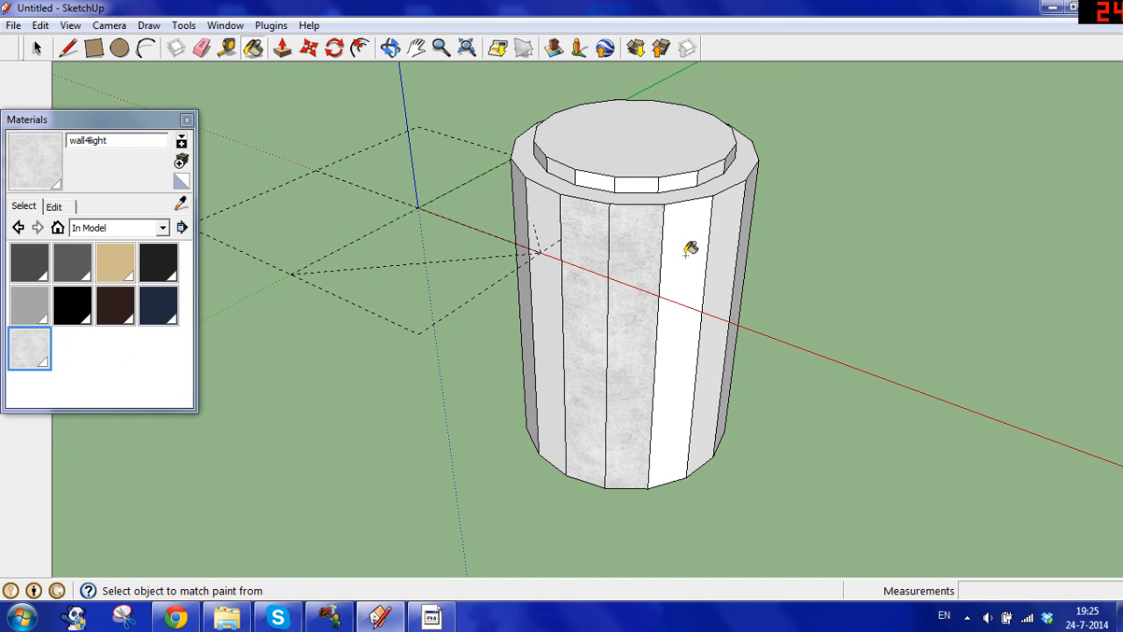
click(680, 254)
click(719, 230)
click(746, 220)
click(545, 224)
click(523, 188)
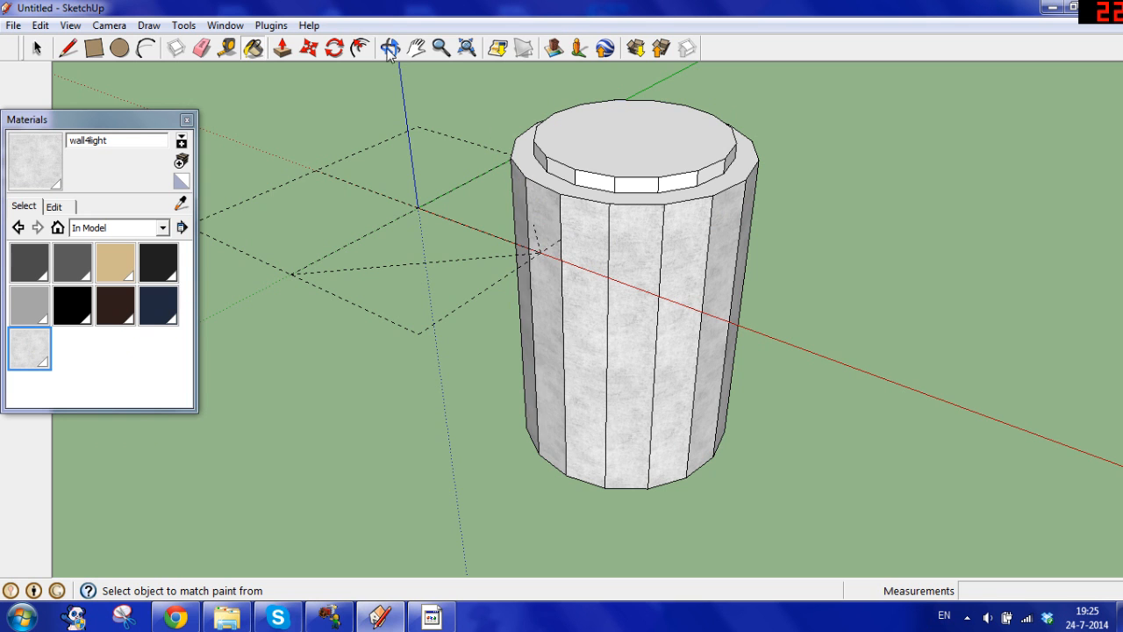
Step: Paint the small side faces of the raised inner step with the wall4light texture
click(390, 48)
mouse_move(494, 234)
mouse_down()
mouse_move(461, 295)
mouse_move(622, 322)
mouse_move(478, 316)
mouse_up()
key(b)
key(alt)
click(401, 284)
click(436, 285)
click(482, 288)
click(510, 288)
click(561, 281)
click(593, 275)
Step: Paint the remaining side faces at the back of the cylinder and the outer top ring with wall4light
click(390, 47)
drag(413, 150, 397, 329)
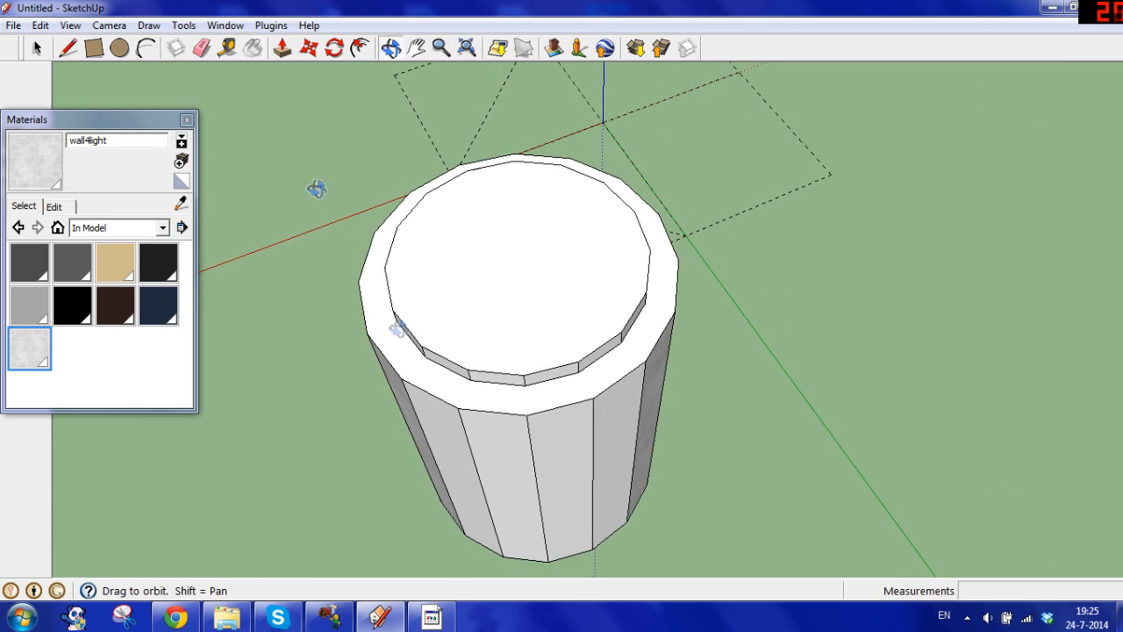
click(252, 48)
click(468, 443)
click(504, 443)
click(586, 439)
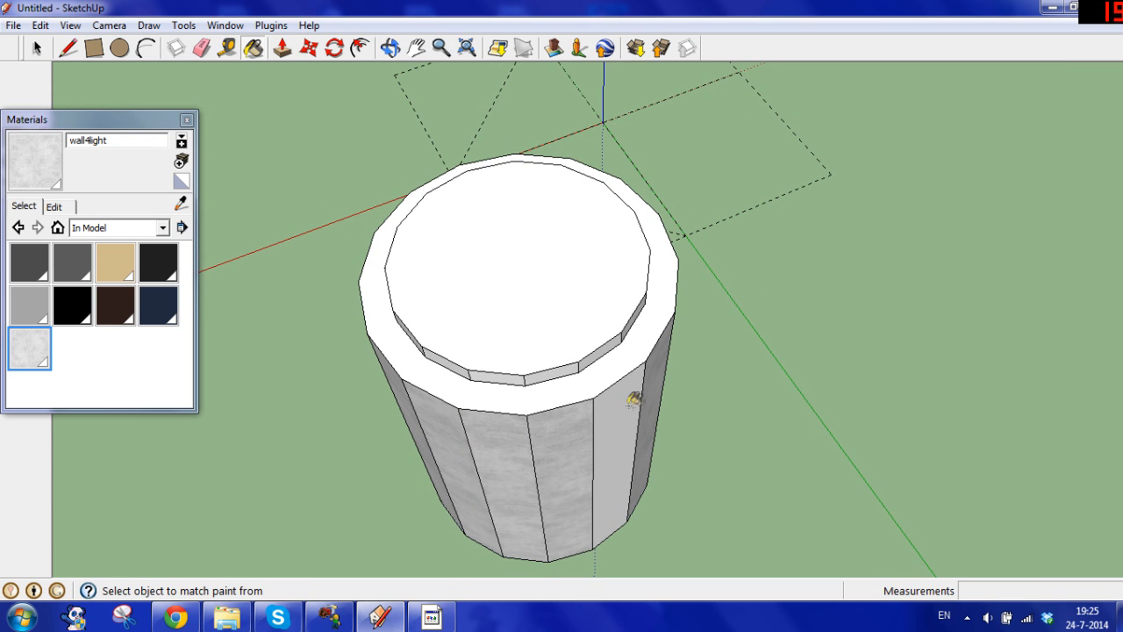
click(630, 375)
click(631, 367)
scroll(628, 379, down, 5)
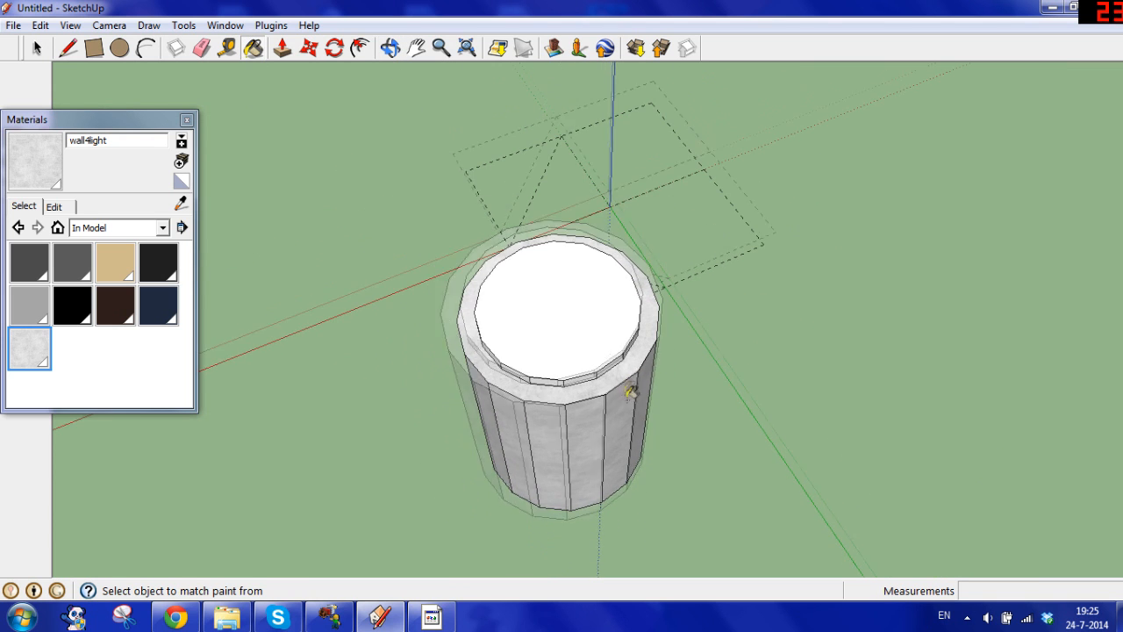
Step: Paint the cylinder's bottom face with wall4light and close the materials window
click(390, 48)
mouse_move(776, 461)
mouse_down()
mouse_move(488, 216)
mouse_move(602, 353)
mouse_up()
click(254, 48)
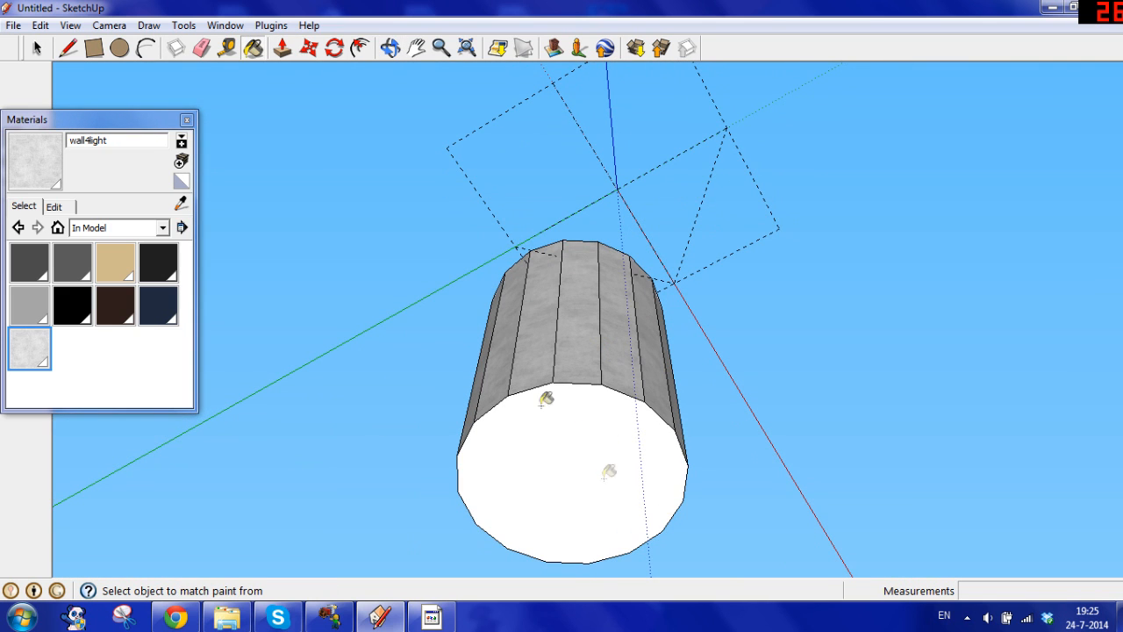
click(546, 400)
click(389, 54)
drag(531, 118, 528, 498)
scroll(617, 325, up, 4)
click(186, 119)
click(13, 25)
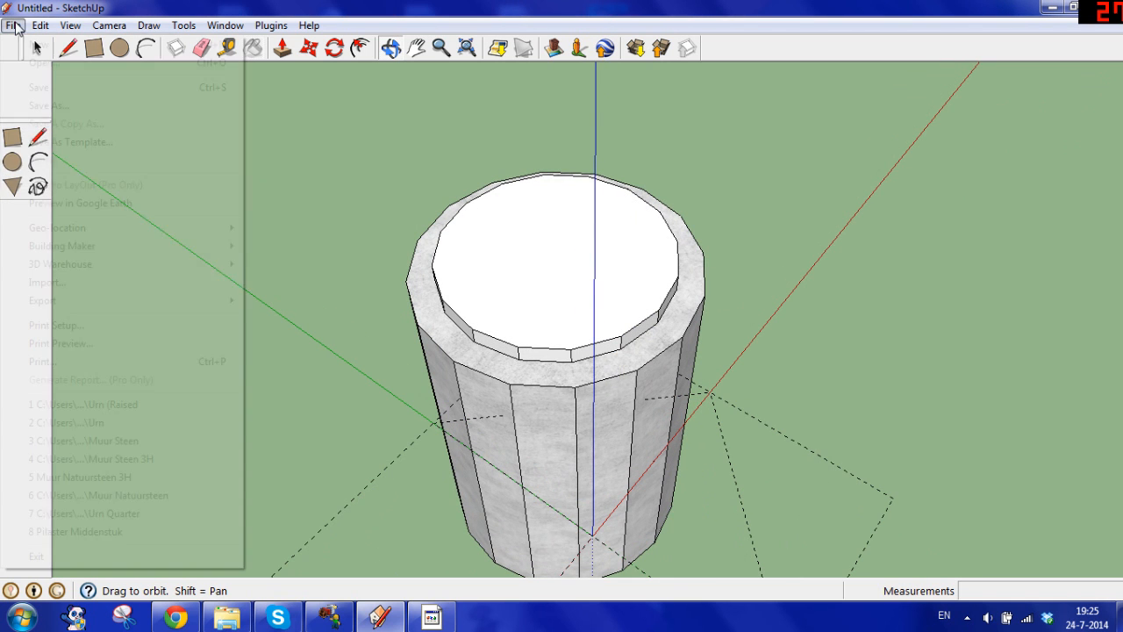
click(77, 288)
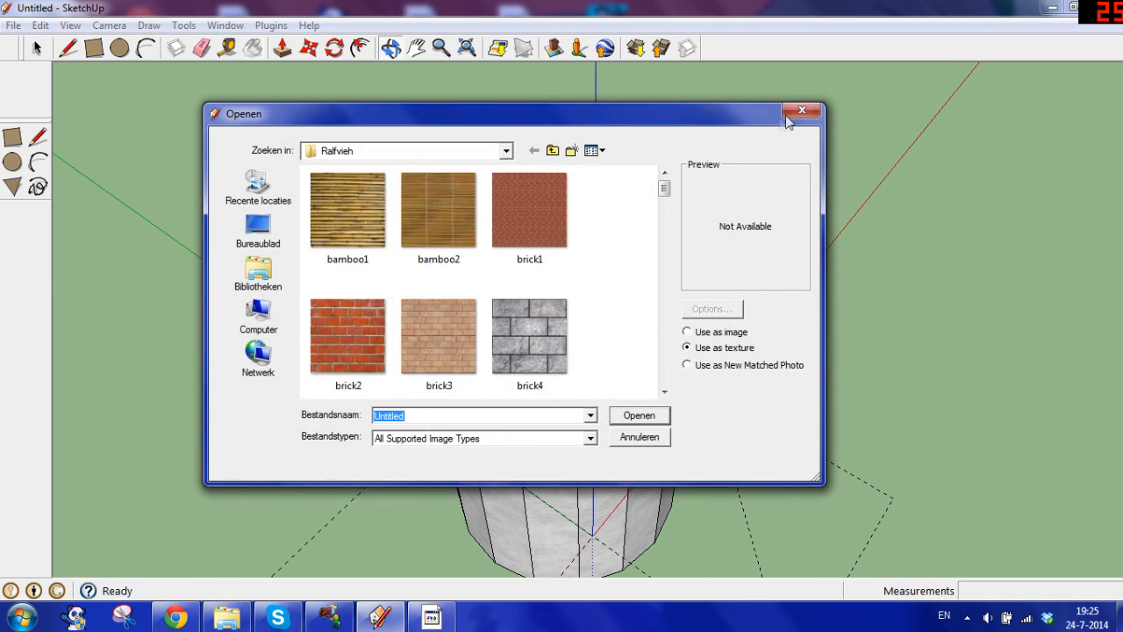
key(Escape)
Step: Start an image import and browse to the Mijn afbeeldingen folder
click(14, 25)
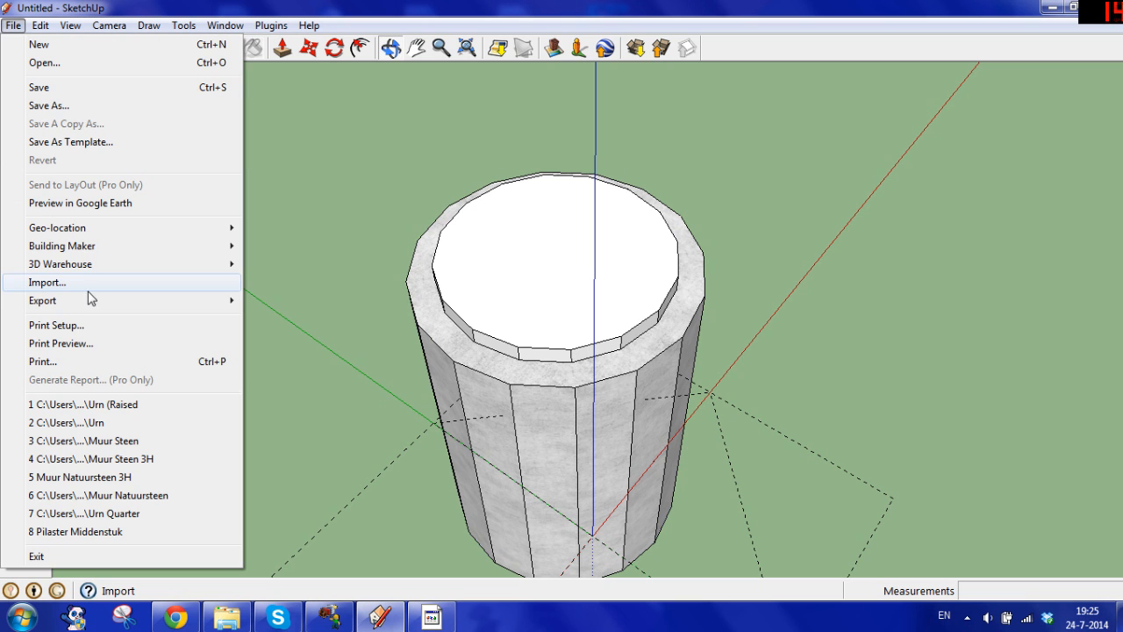
click(123, 286)
click(505, 150)
click(360, 229)
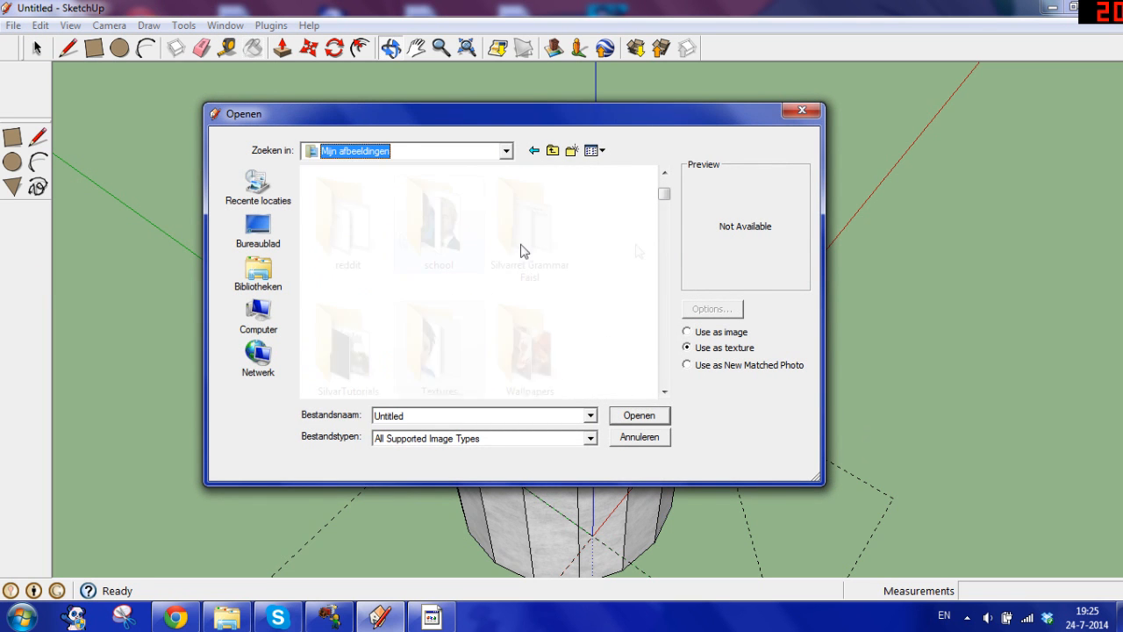
click(667, 201)
Step: Switch to Paint and resize the blank canvas to 64 × 64 pixels
click(21, 616)
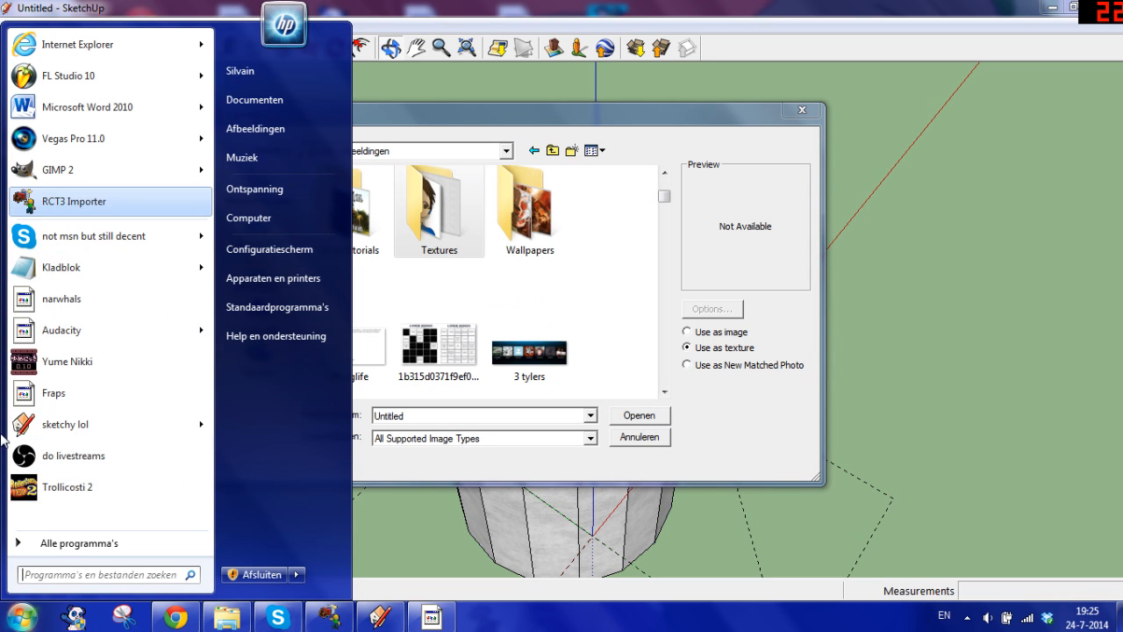
click(22, 618)
click(21, 617)
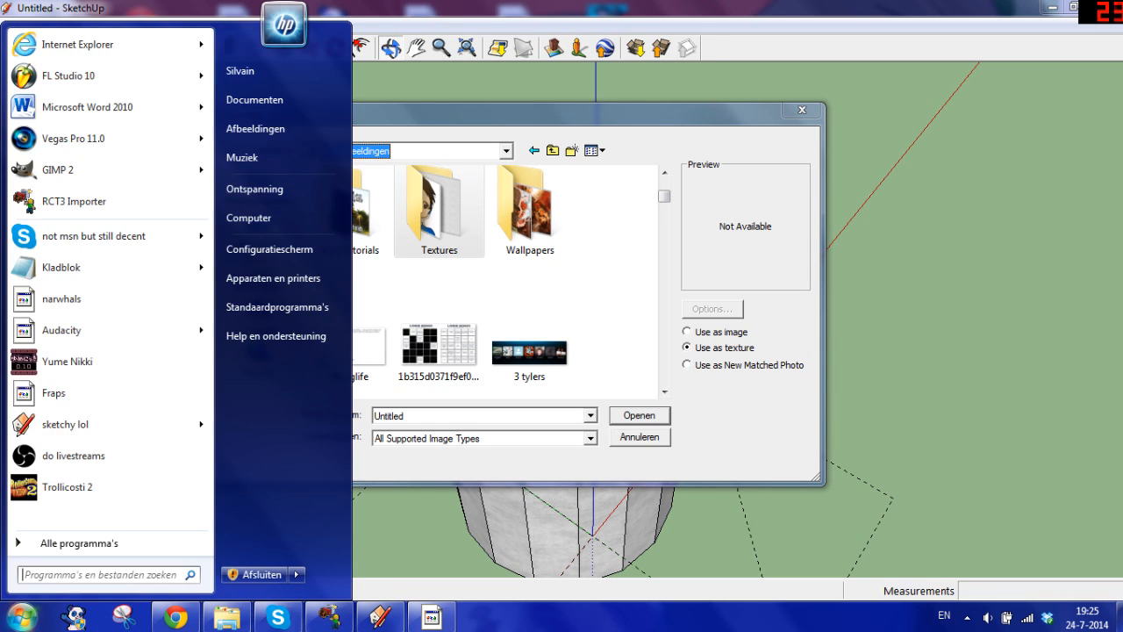
text(paint)
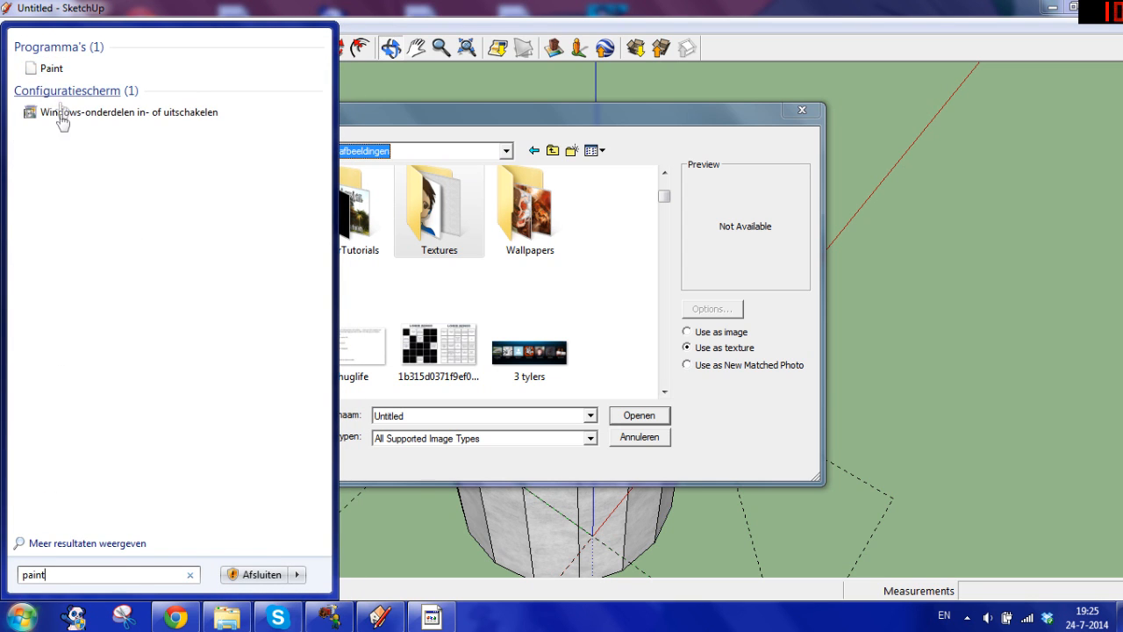
click(63, 70)
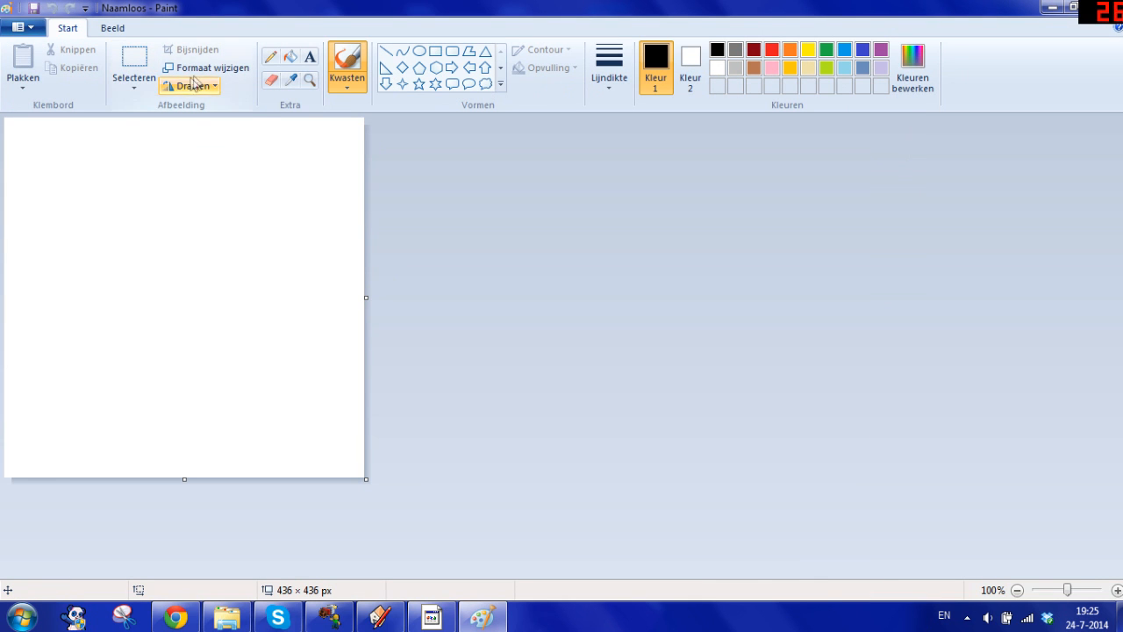
click(208, 68)
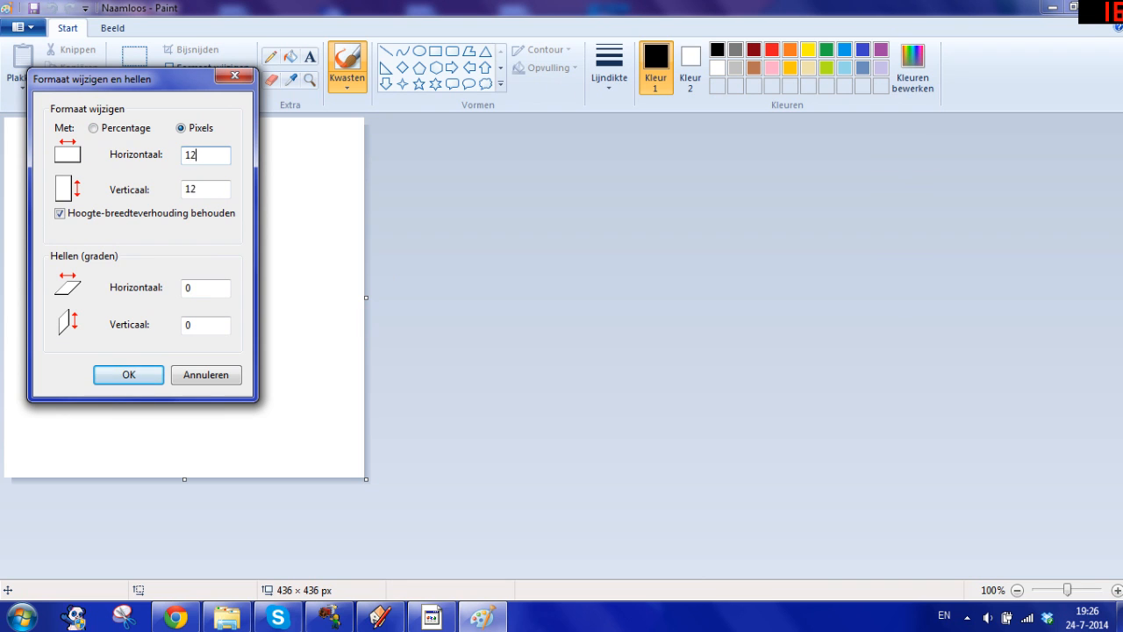
click(132, 377)
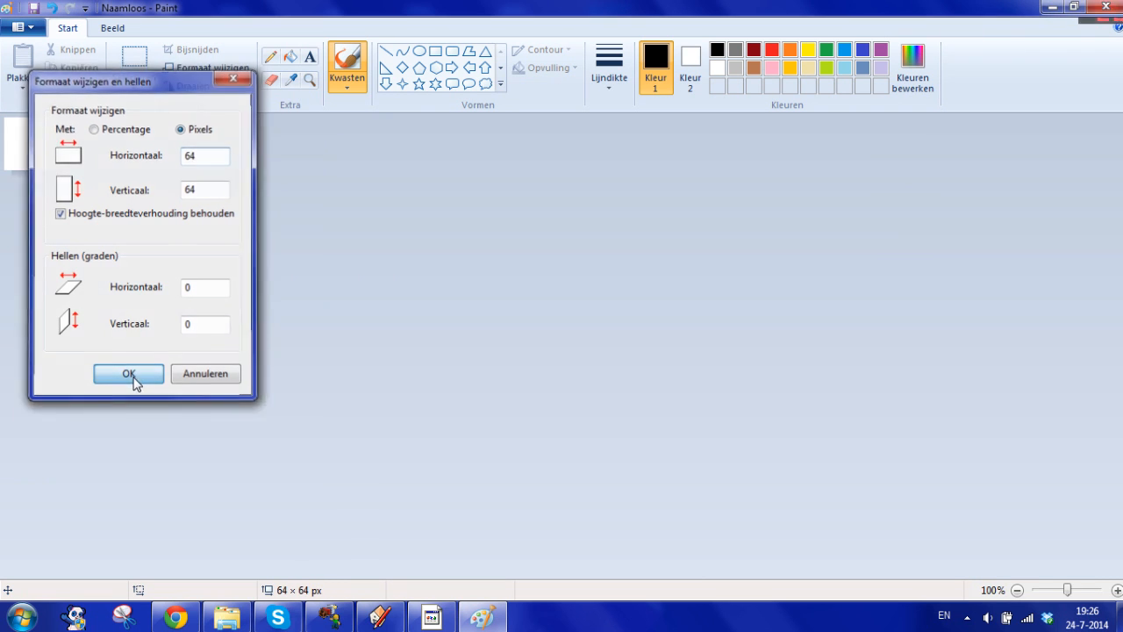
Step: Fill the canvas with a custom bright red of red 255, green 11 and blue 17
click(290, 58)
click(771, 49)
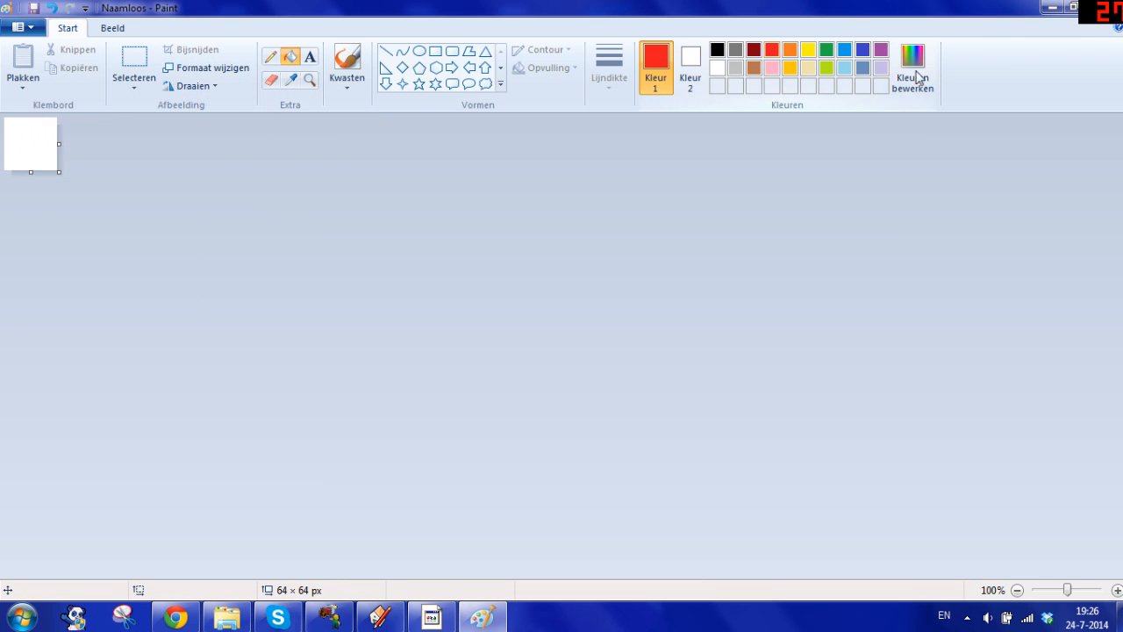
click(912, 77)
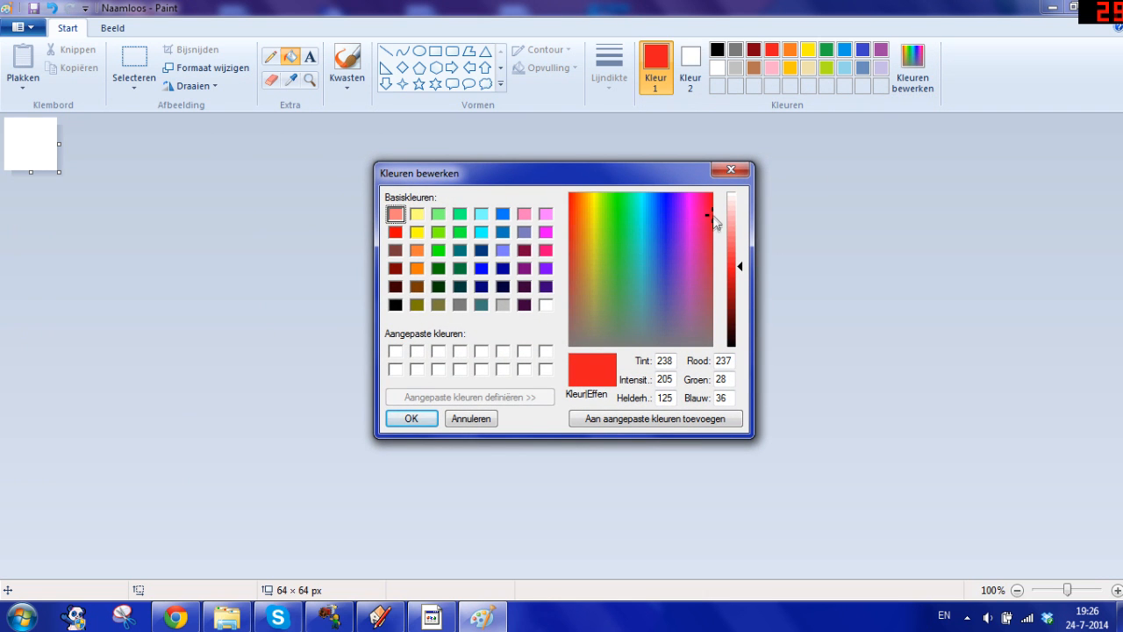
mouse_move(715, 200)
mouse_down()
mouse_move(612, 200)
mouse_move(713, 194)
mouse_up()
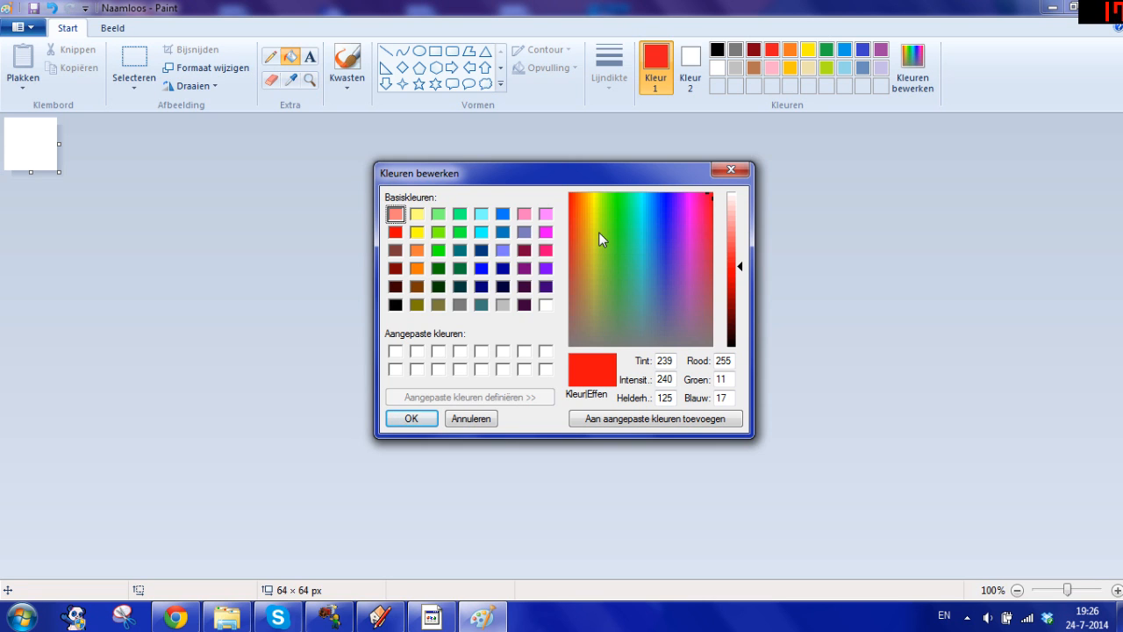
click(412, 418)
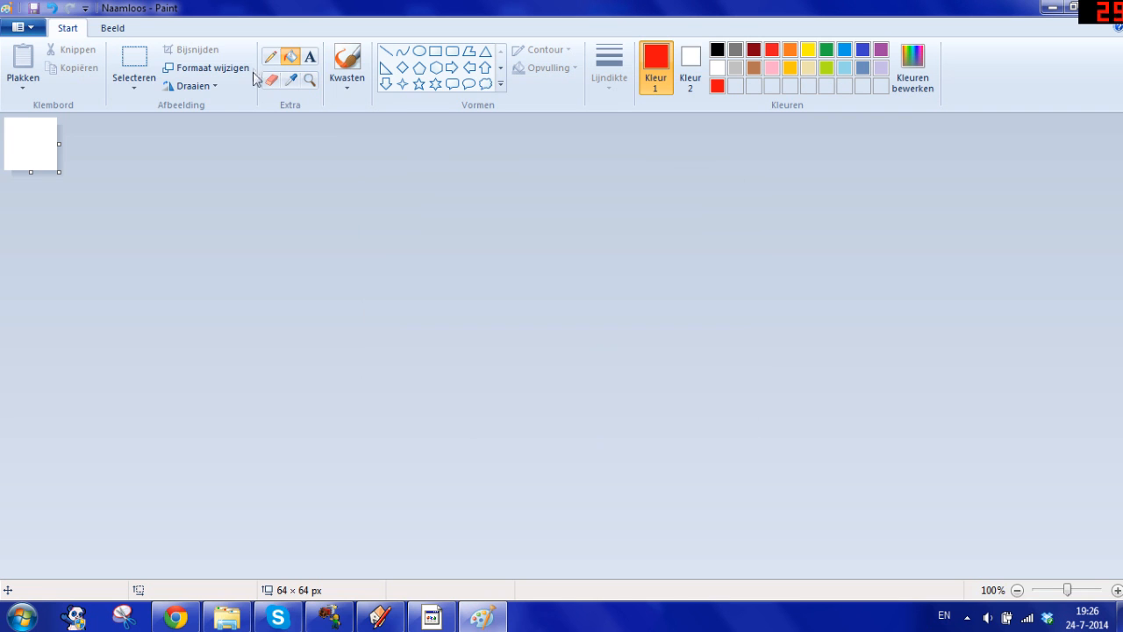
click(34, 126)
Step: Bring up the save dialog for the red image, cancel it, and close Paint without saving
click(12, 27)
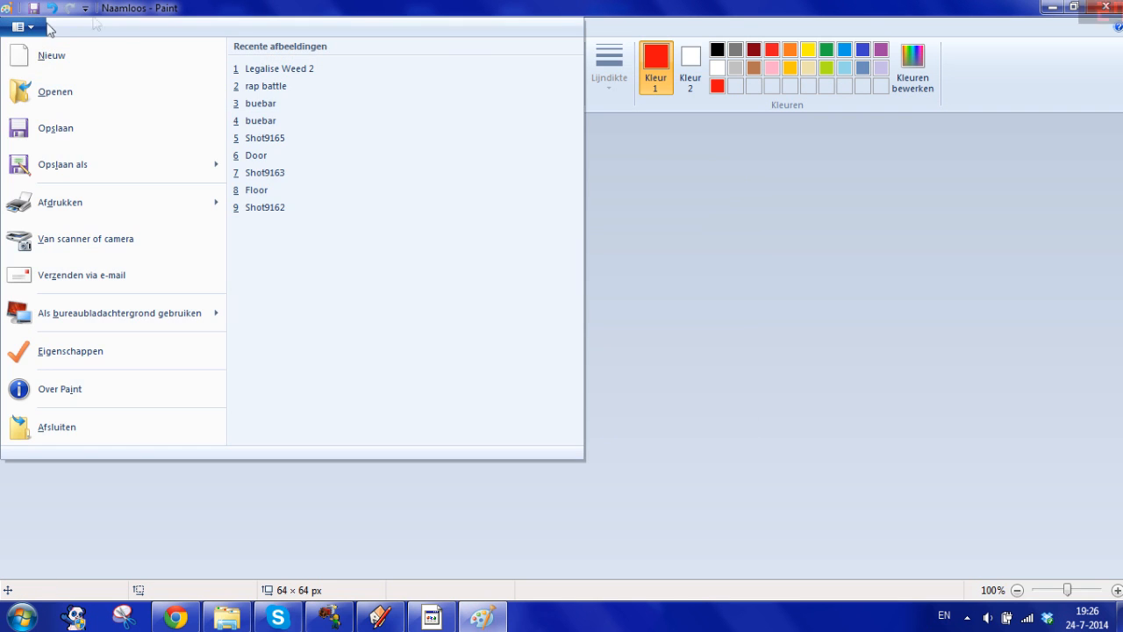
click(122, 160)
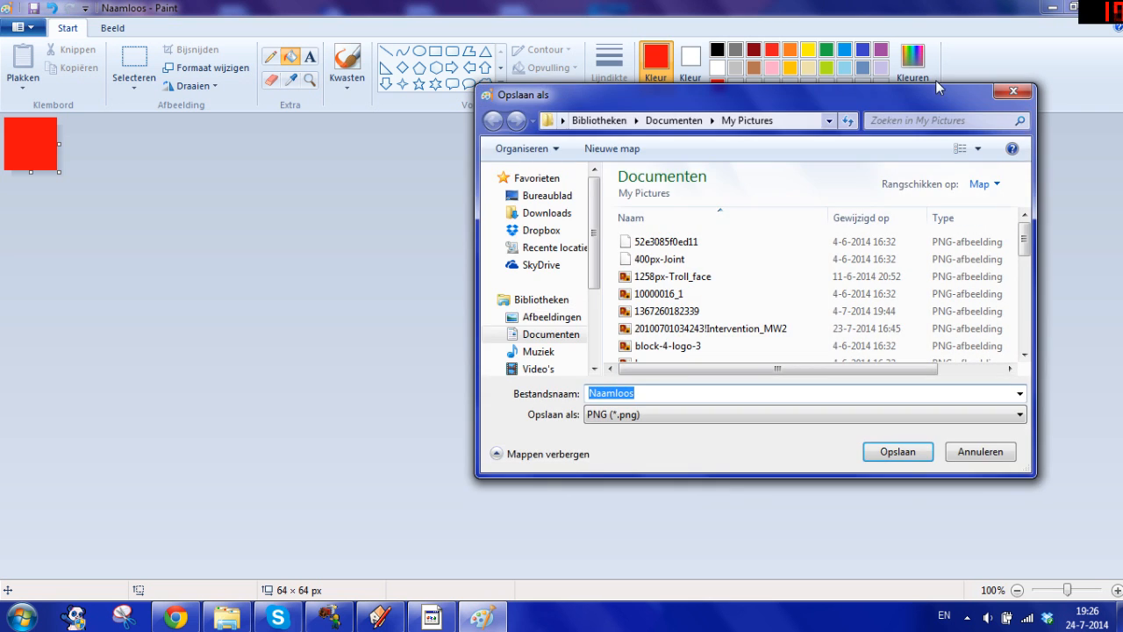
click(1020, 95)
click(1105, 7)
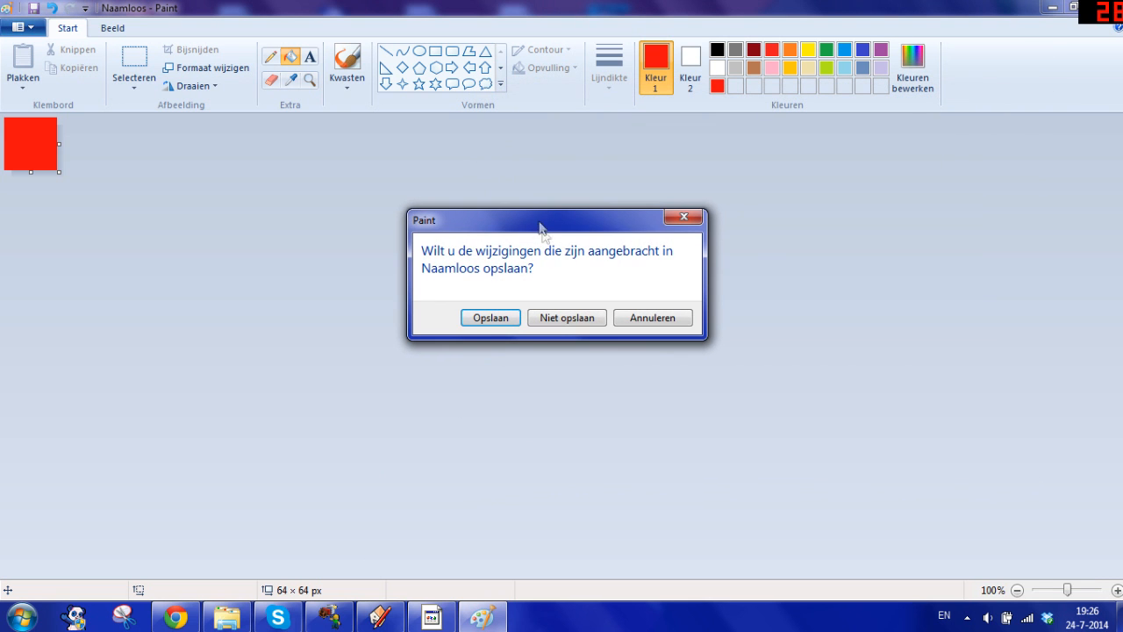
click(589, 319)
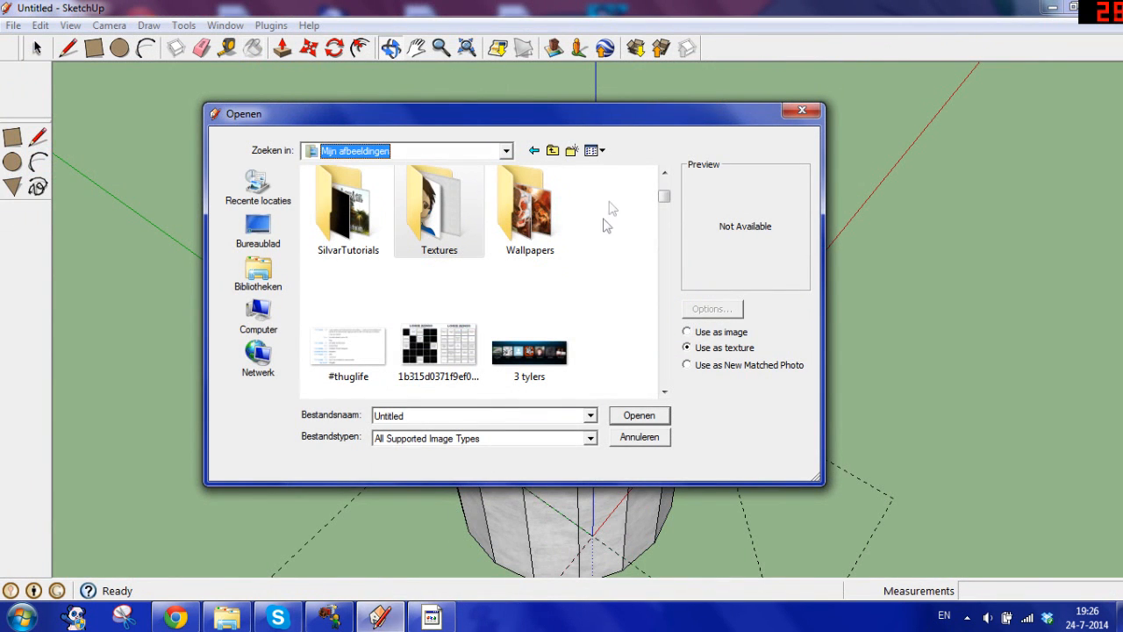
Step: Import the Red image from the Textures folder as a texture
drag(662, 199, 664, 291)
double_click(422, 356)
click(345, 351)
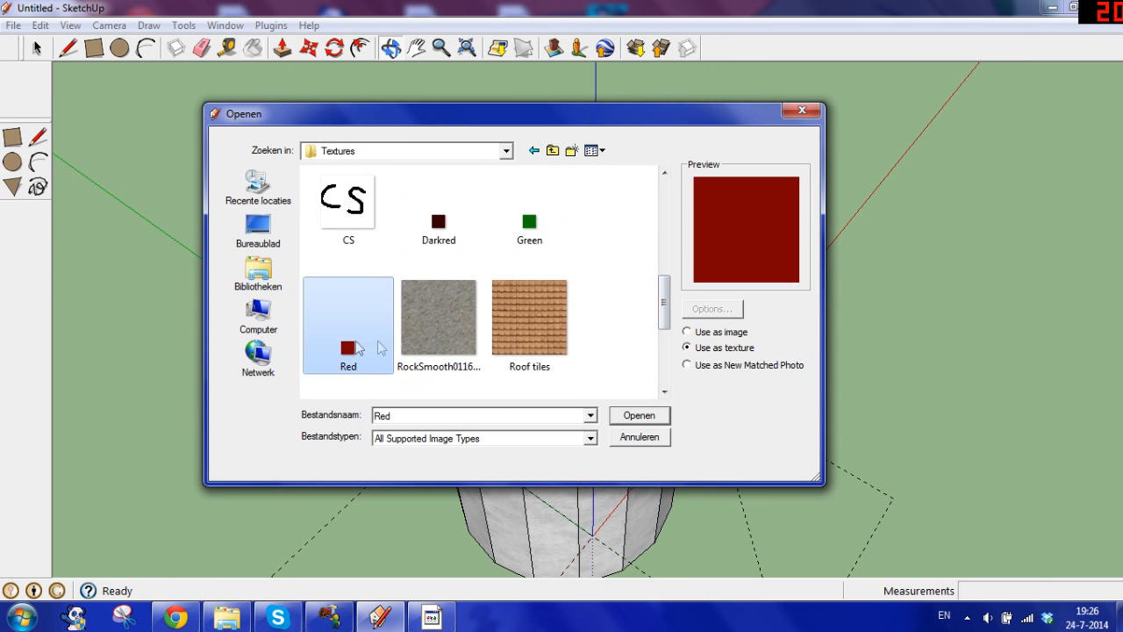
click(638, 415)
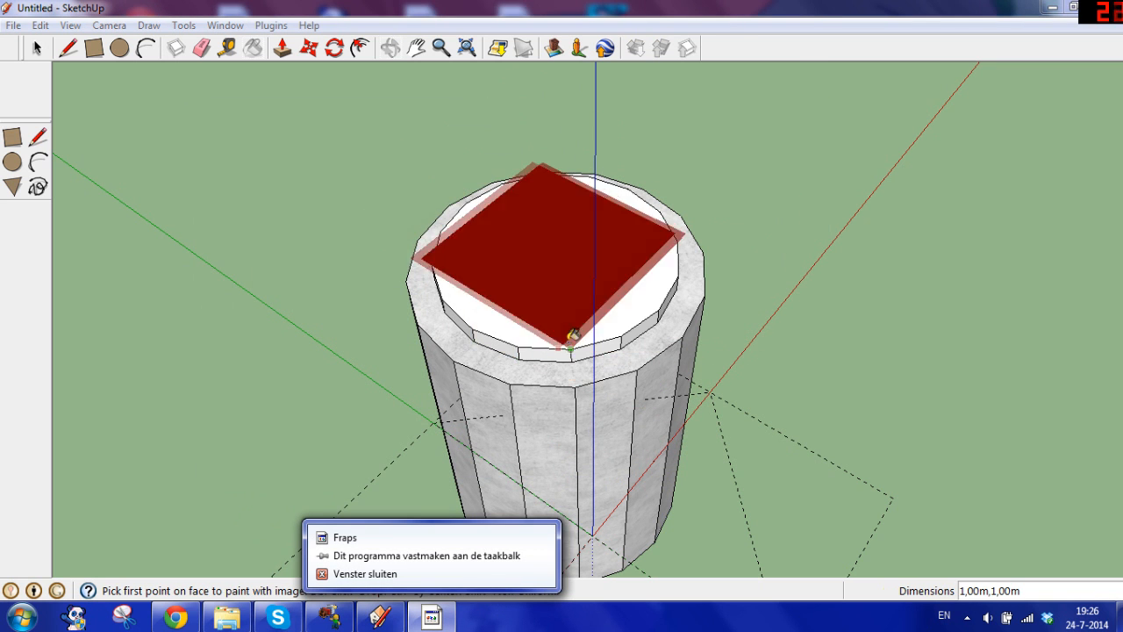
Step: Apply the red texture to the raised inner top face, starting from a corner on its front edge
click(517, 343)
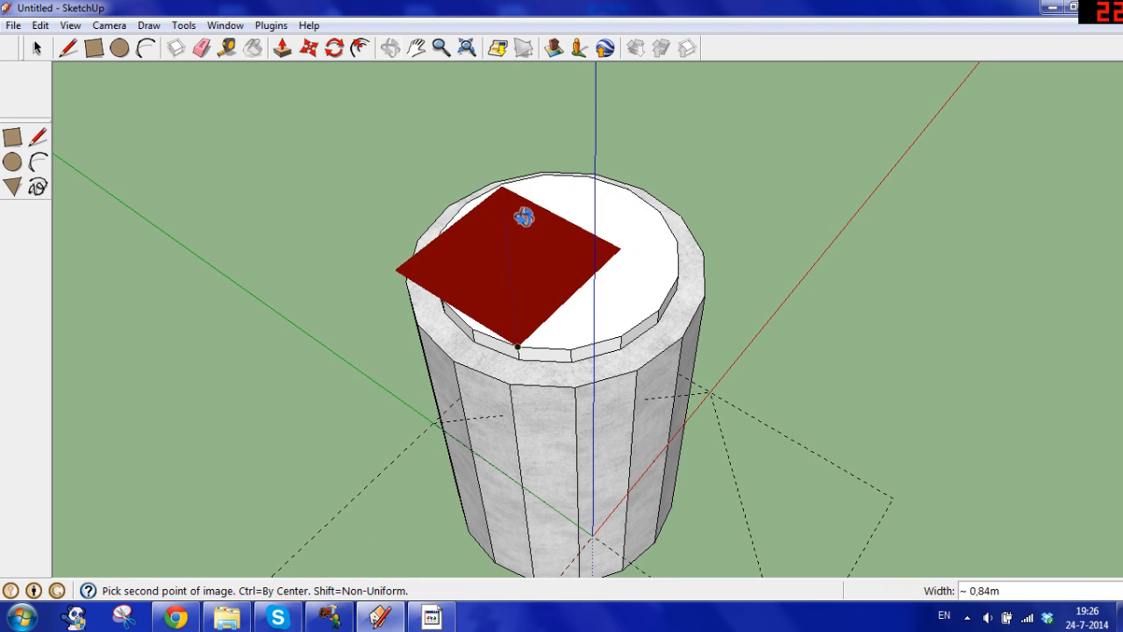
click(524, 217)
click(37, 48)
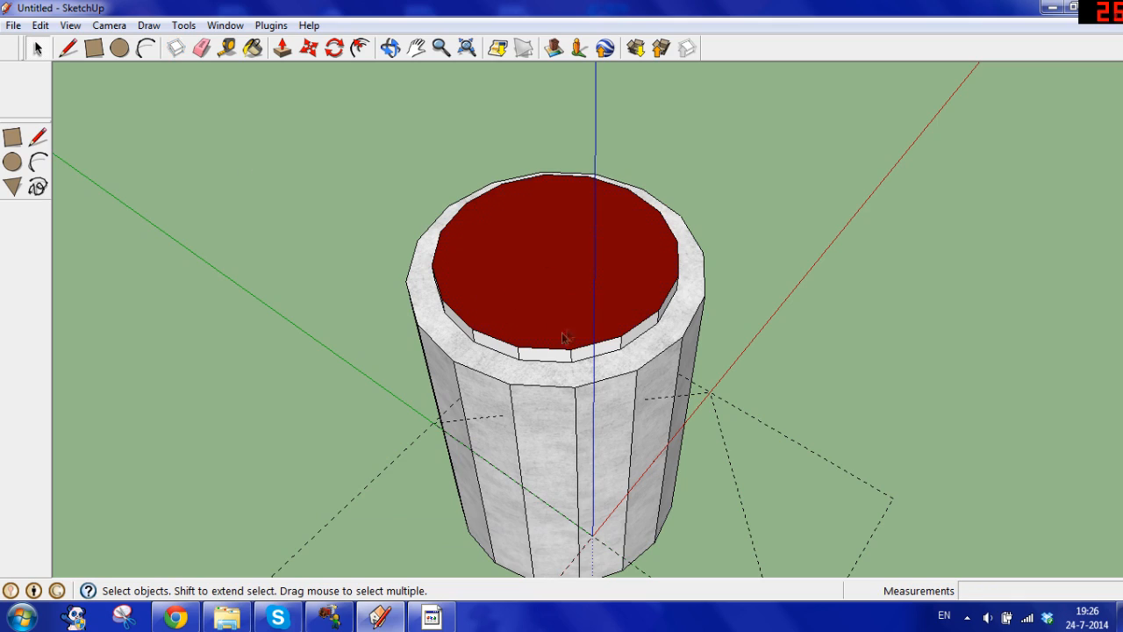
Step: Paint the side faces on the near side of the raised inner disc with the Red material from the model
click(390, 48)
mouse_move(394, 83)
mouse_down()
mouse_move(626, 183)
mouse_move(601, 199)
mouse_move(567, 328)
mouse_move(554, 236)
mouse_move(535, 220)
mouse_up()
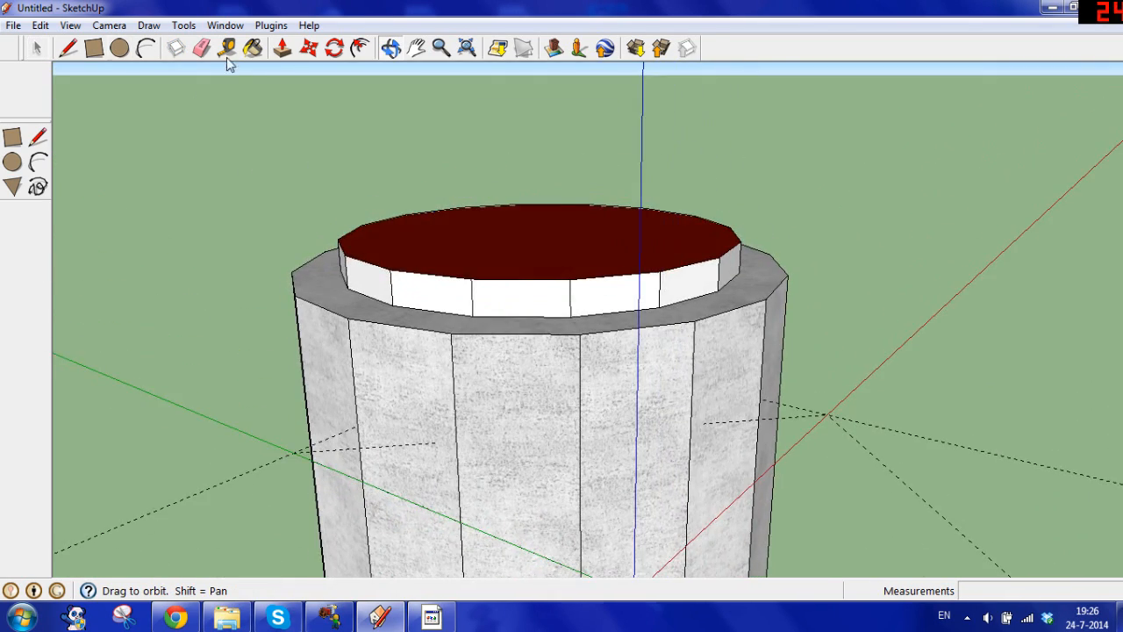
click(253, 47)
click(29, 348)
click(458, 301)
click(500, 297)
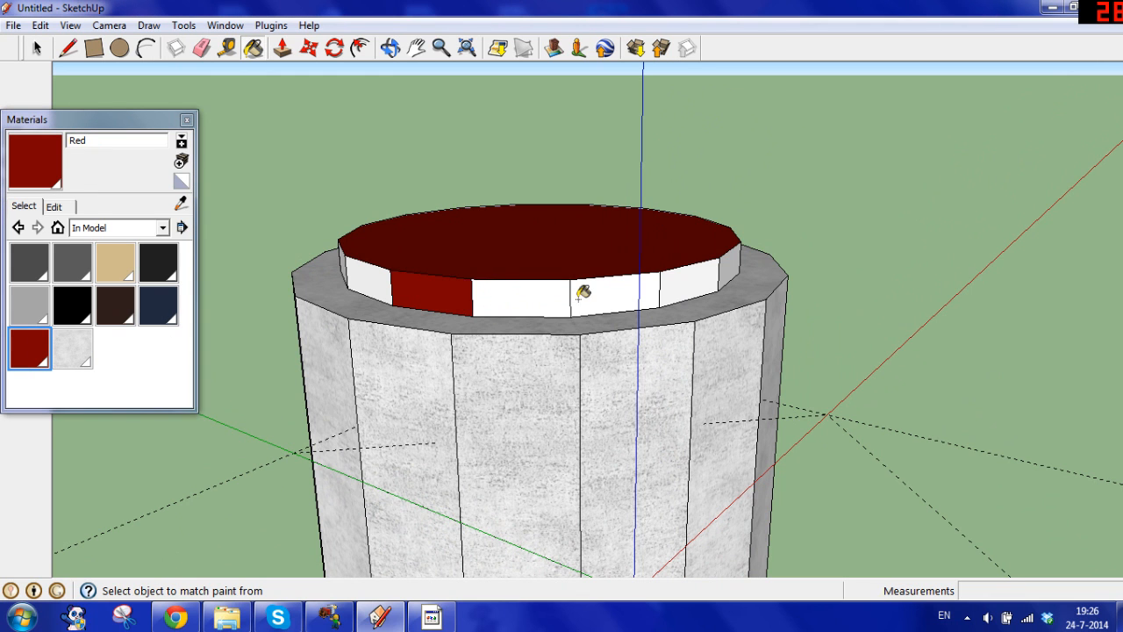
click(583, 294)
click(694, 272)
click(715, 264)
click(362, 260)
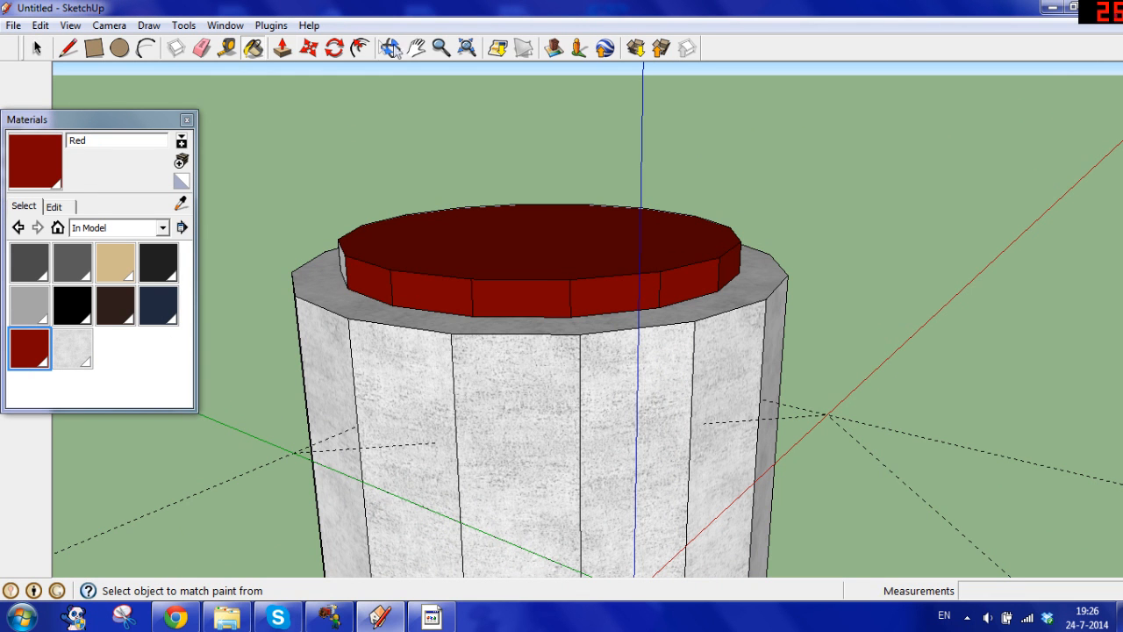
Step: Continue around the raised disc and paint the next five white side faces with the Red material
click(390, 48)
mouse_move(483, 273)
mouse_down()
mouse_move(571, 304)
mouse_move(583, 253)
mouse_up()
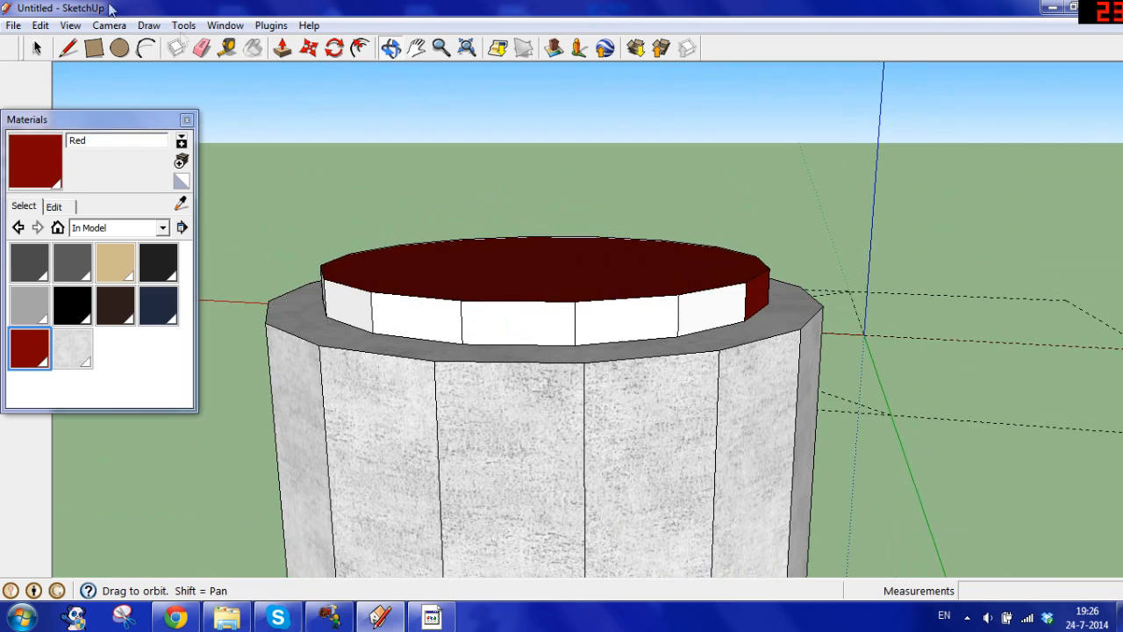
click(253, 47)
click(351, 307)
click(412, 315)
click(518, 322)
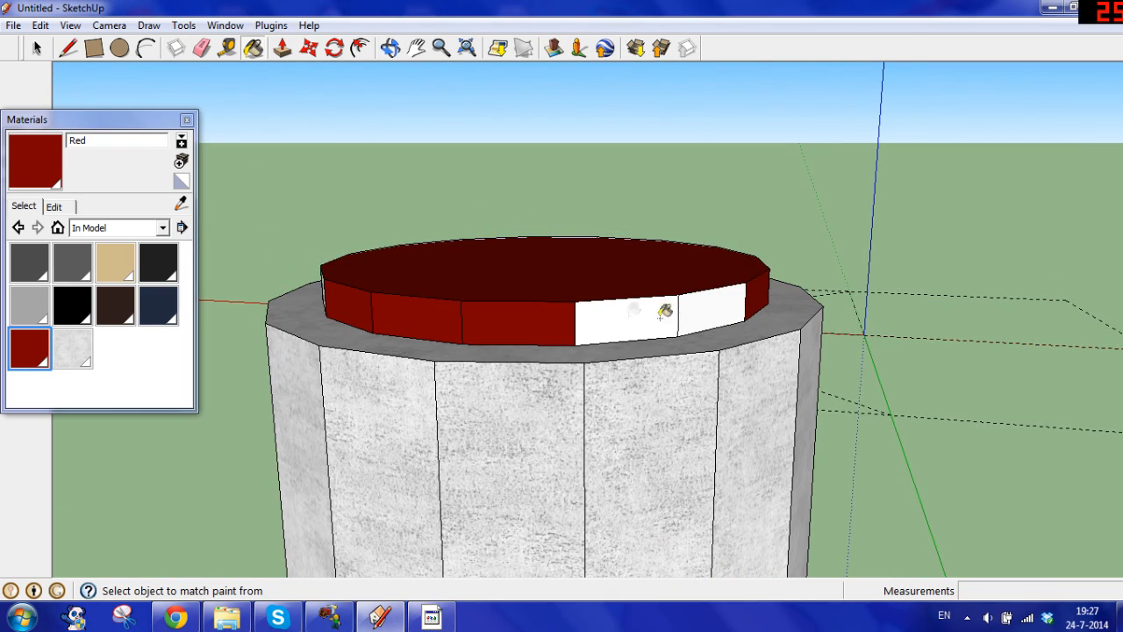
click(628, 318)
click(710, 308)
Step: Paint the last five white side faces of the raised disc with the Red material and close the materials window
click(390, 48)
drag(394, 146, 383, 237)
click(252, 48)
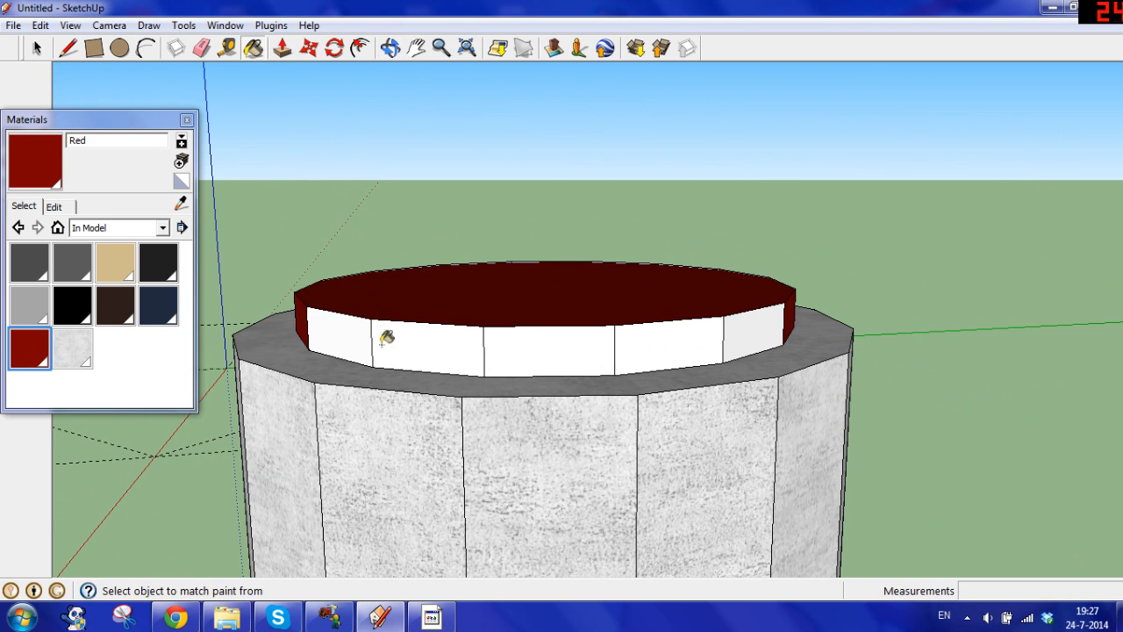
click(351, 337)
click(439, 347)
click(553, 349)
click(676, 337)
click(772, 321)
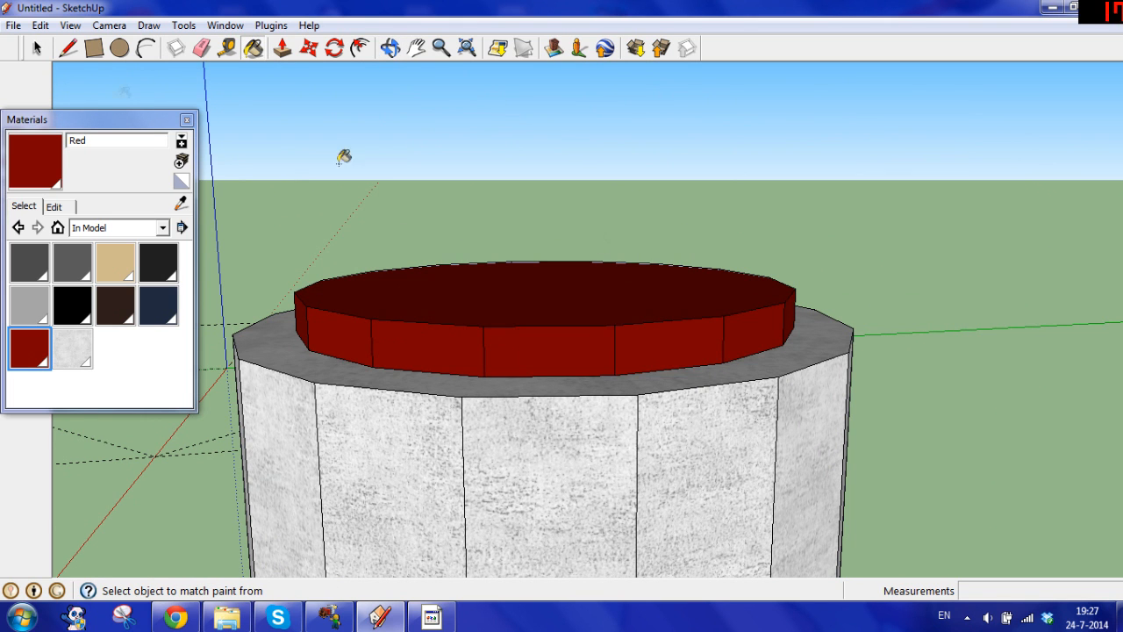
click(186, 119)
Step: Select all faces sharing the red top face's material and make them a group
scroll(562, 290, down, 6)
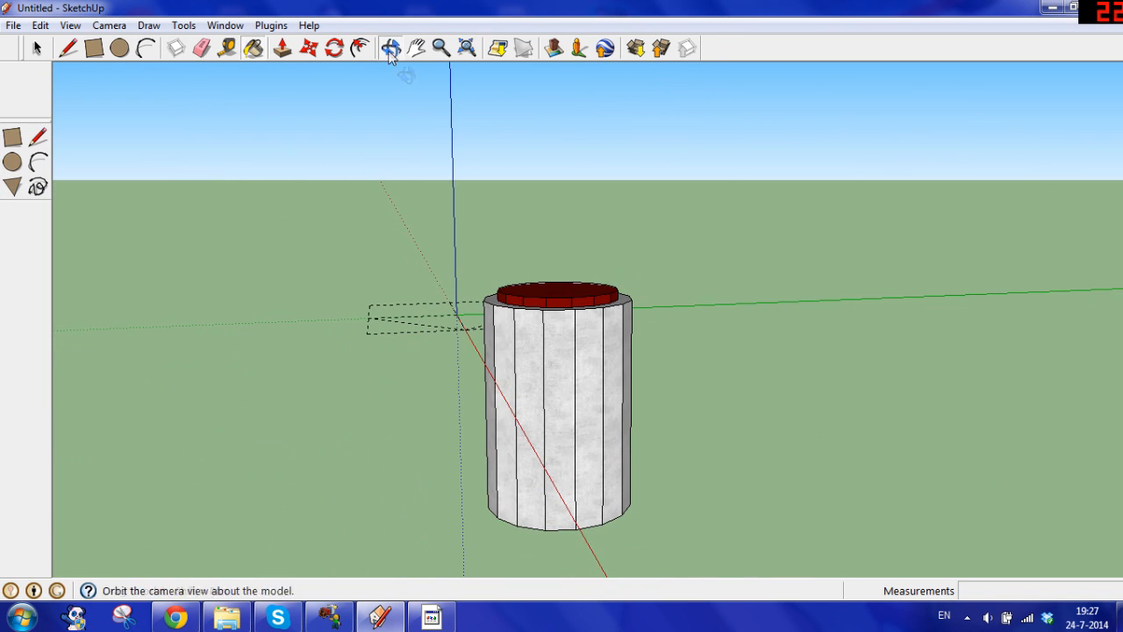
click(391, 49)
drag(491, 289, 542, 436)
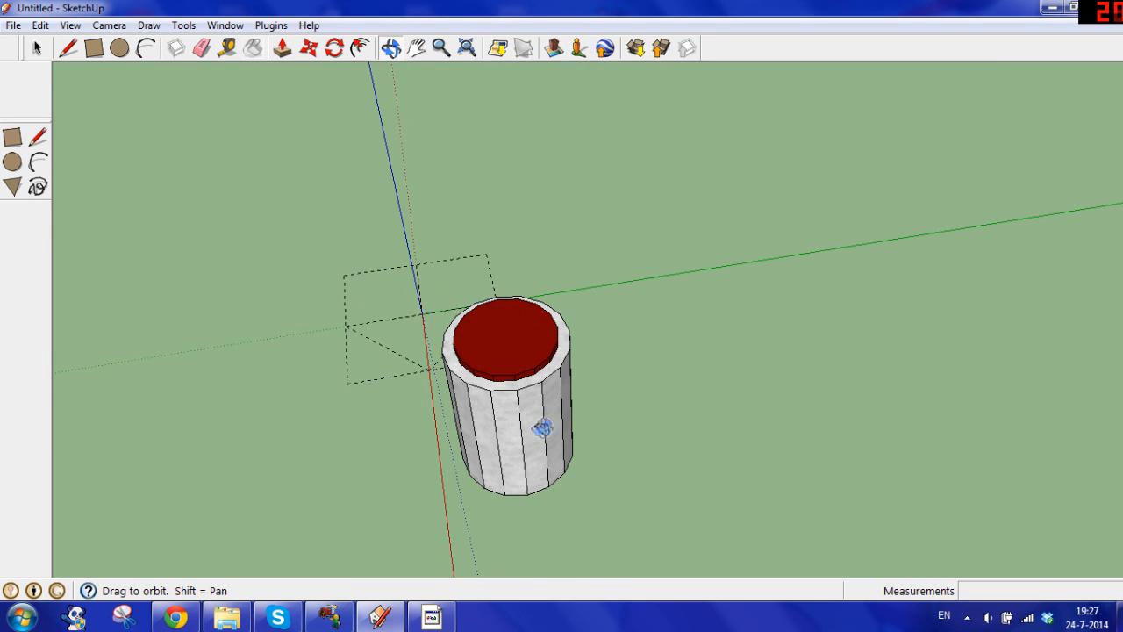
scroll(412, 364, up, 3)
key(space)
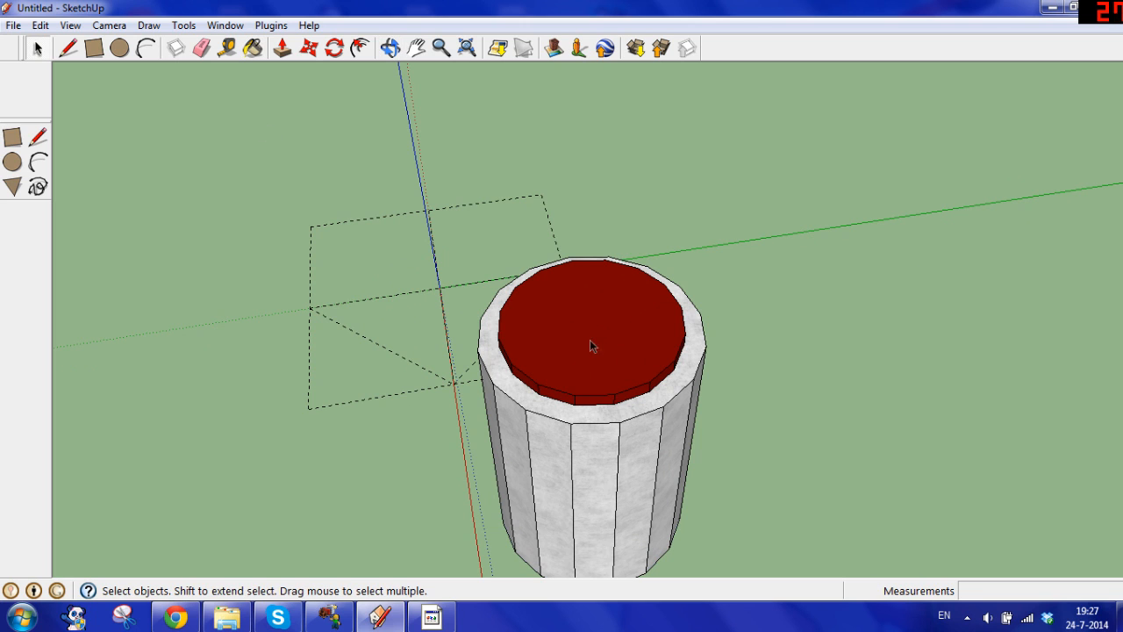
click(689, 266)
right_click(585, 326)
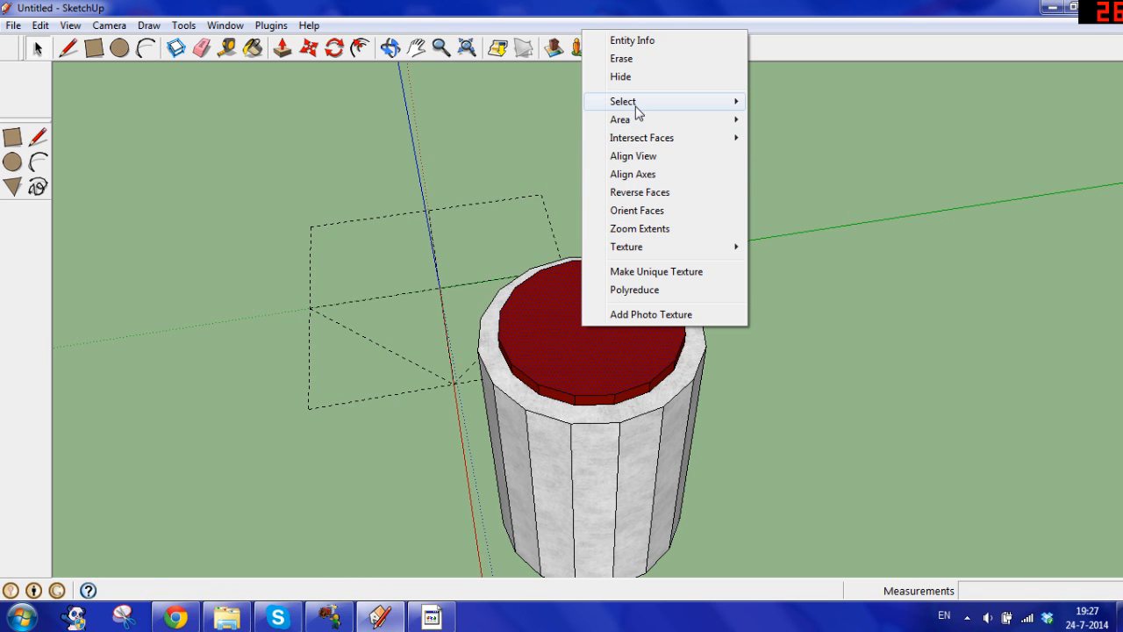
mouse_move(637, 103)
click(820, 174)
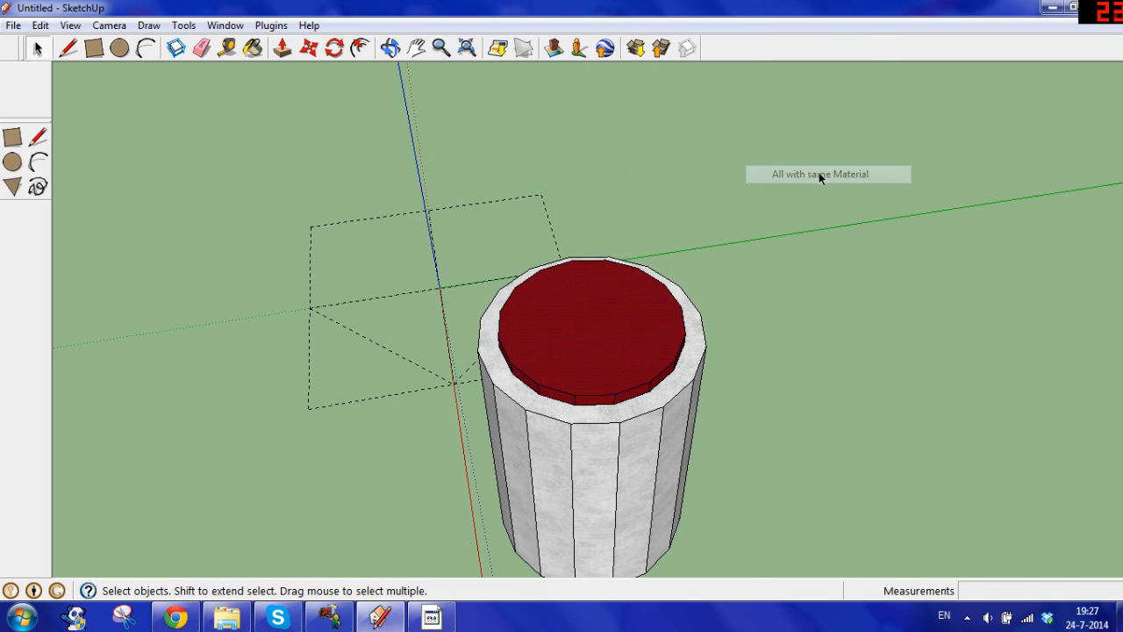
right_click(600, 309)
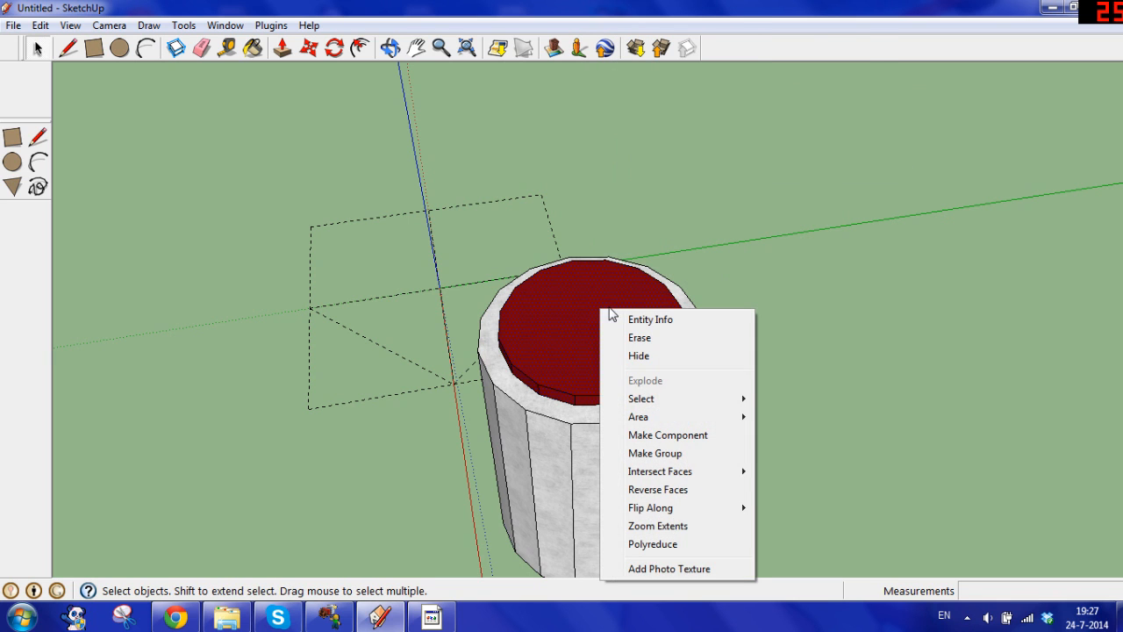
click(685, 452)
Step: Name the red disc's group "red" in its entity info and close the window
right_click(602, 327)
click(645, 37)
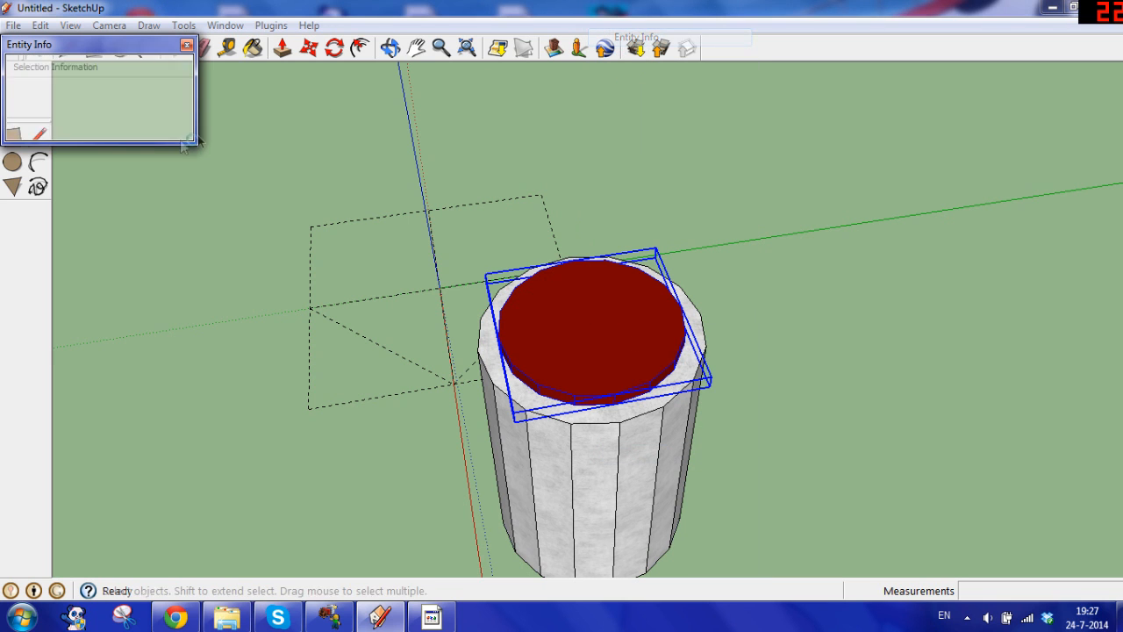
click(186, 45)
Step: Select all faces sharing the stone side face's material and make them a group
click(397, 50)
drag(757, 373, 586, 250)
click(416, 48)
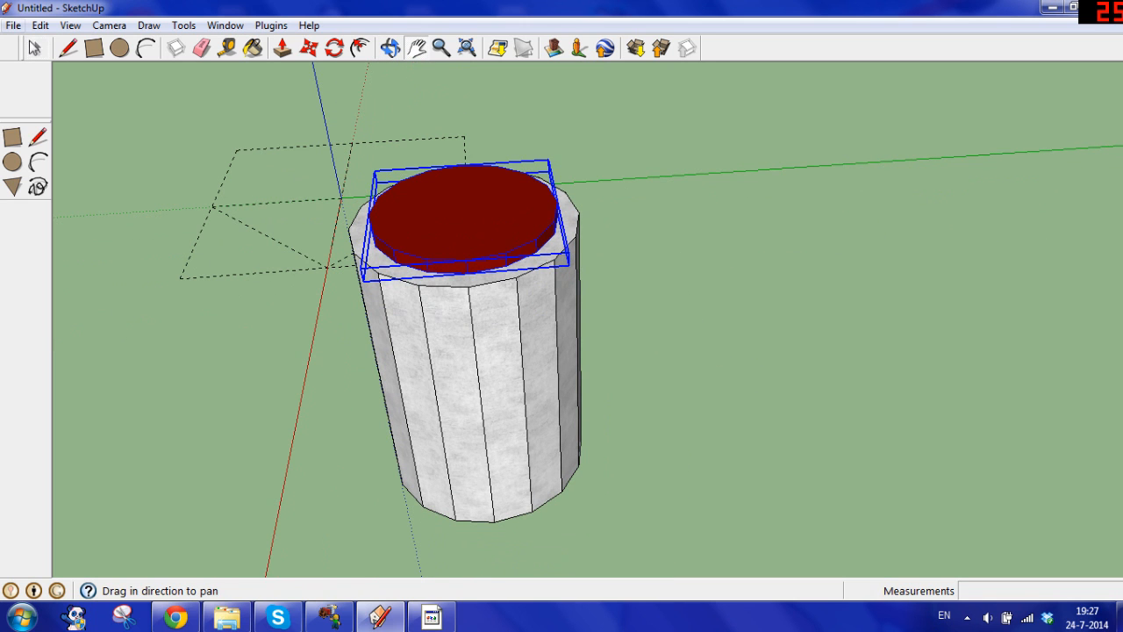
click(34, 48)
click(457, 325)
right_click(458, 344)
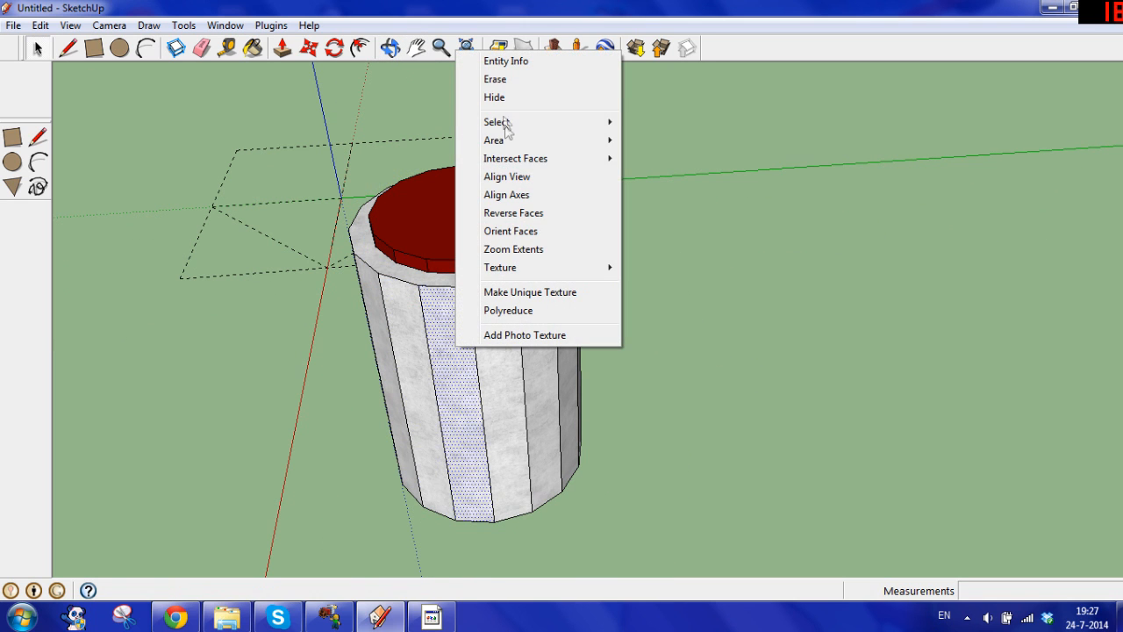
mouse_move(509, 123)
click(676, 195)
right_click(456, 340)
click(496, 205)
Step: Name the stone cylinder's group "effen textuur licht" in its entity info and close the window
right_click(464, 349)
click(519, 65)
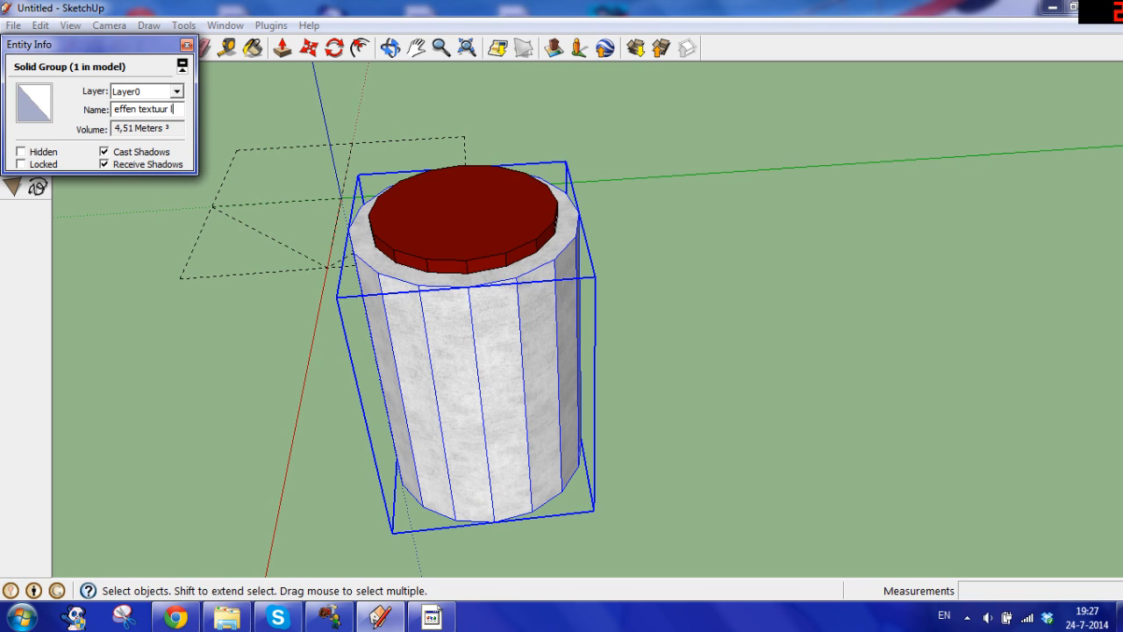
click(186, 44)
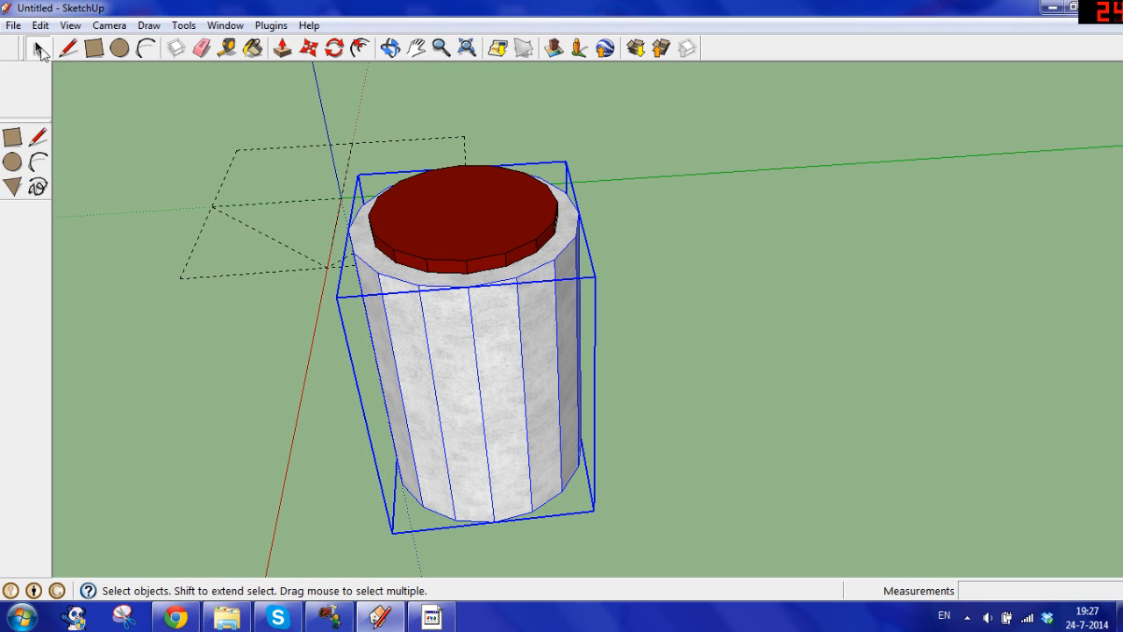
Step: Select both the red and the stone groups and save the model as footer in the documents folder
drag(232, 120, 824, 537)
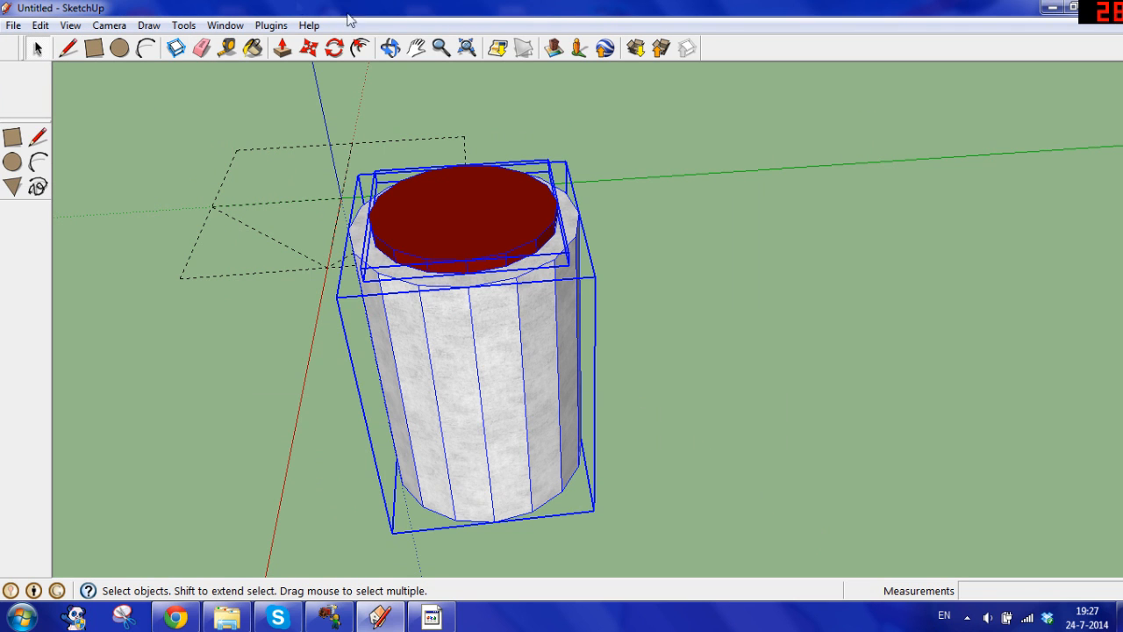
click(271, 26)
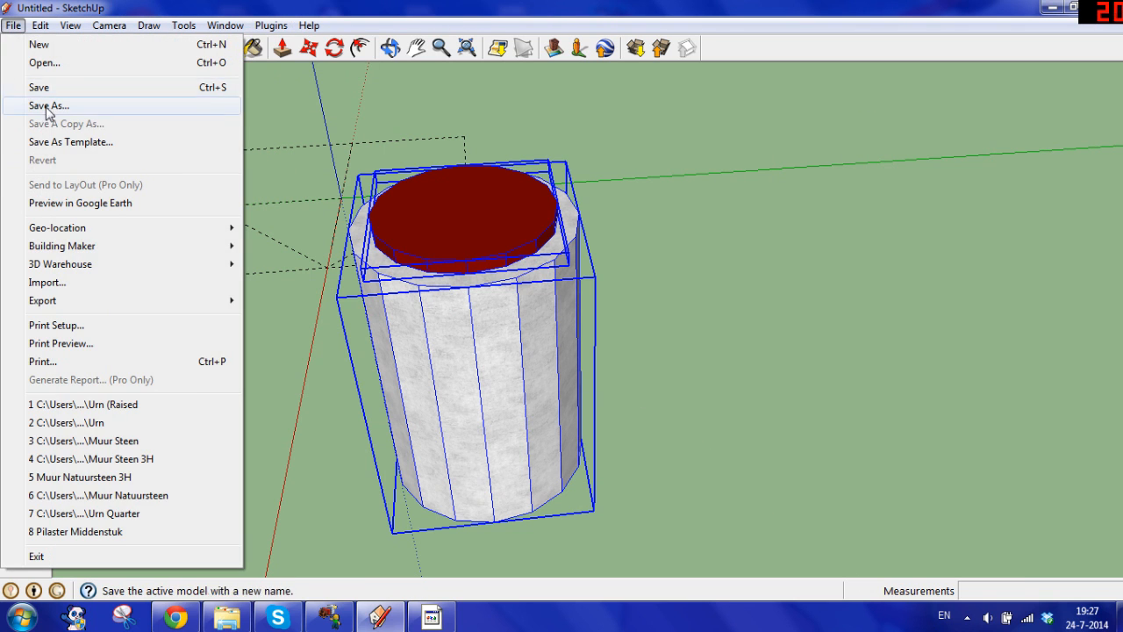
click(43, 105)
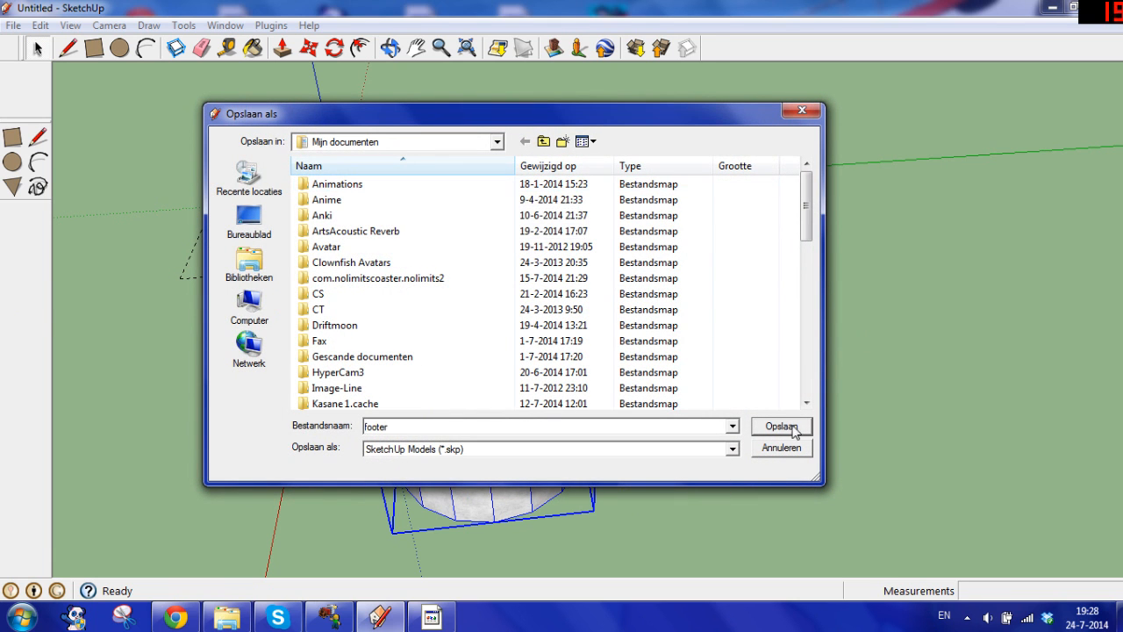
key(Return)
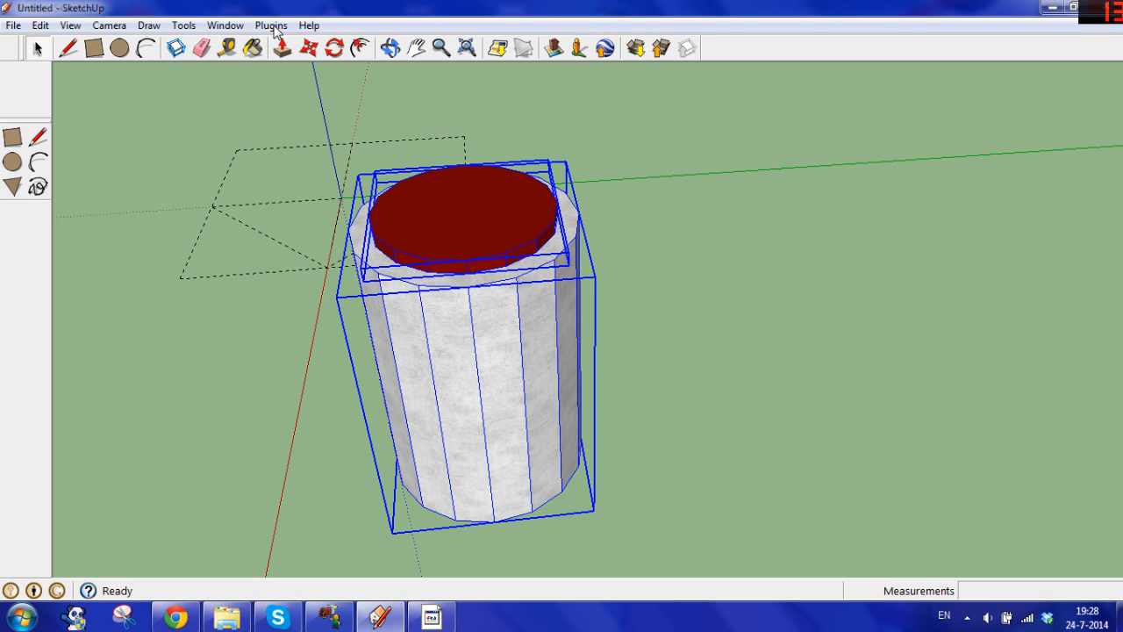
Step: Export only the selected groups with the ASE Exporter to footer.ase, including construction points
click(274, 27)
mouse_move(311, 62)
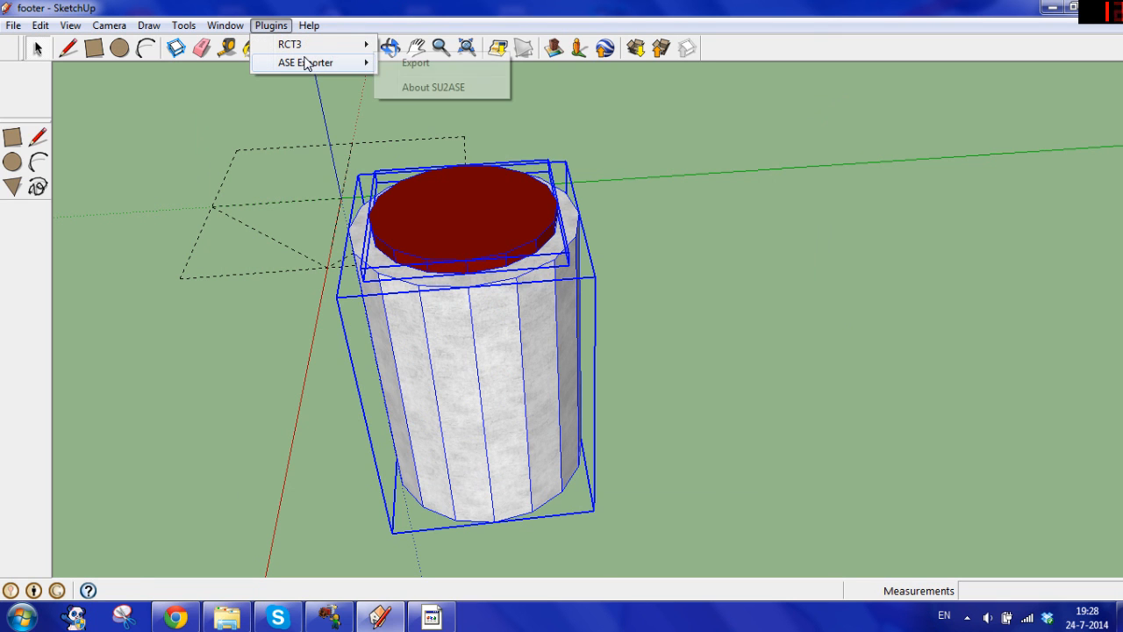
click(439, 64)
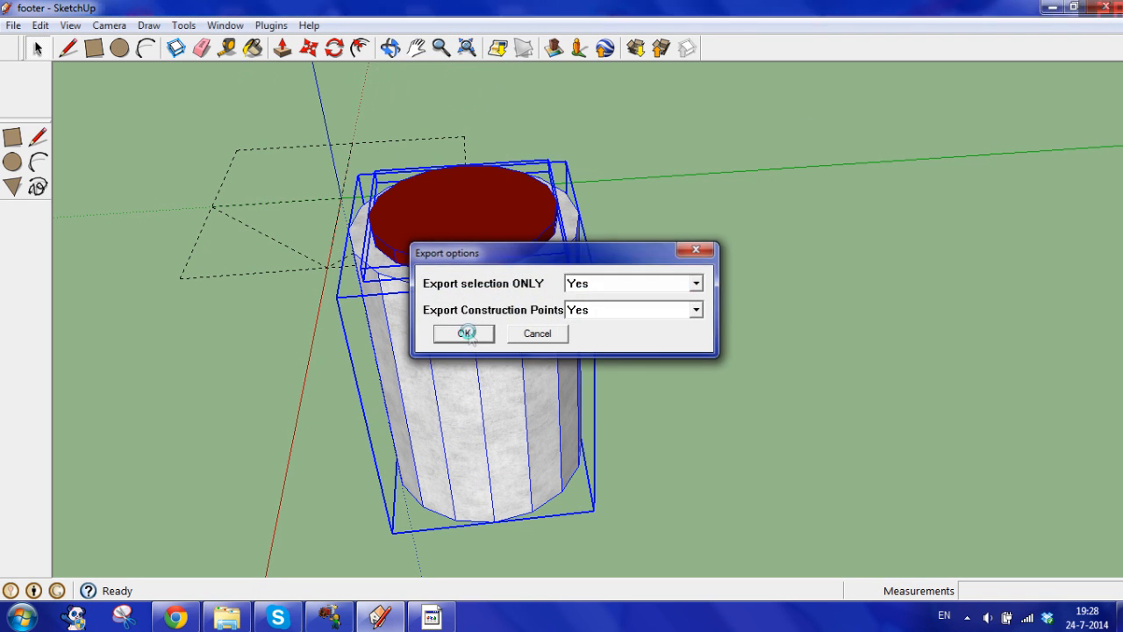
click(468, 331)
click(781, 427)
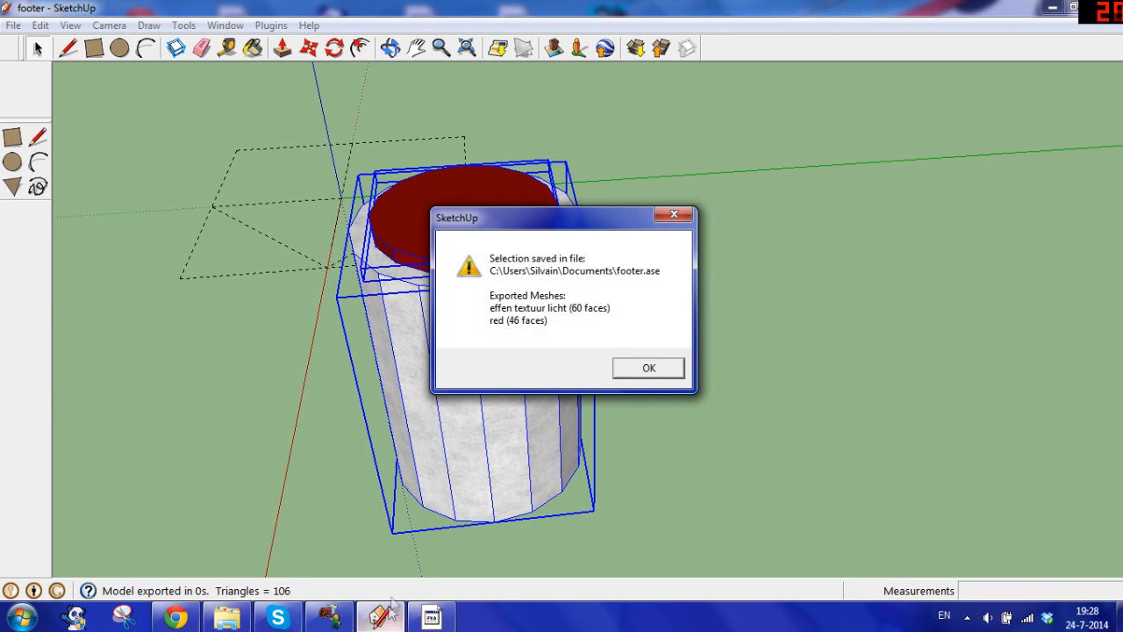
click(649, 368)
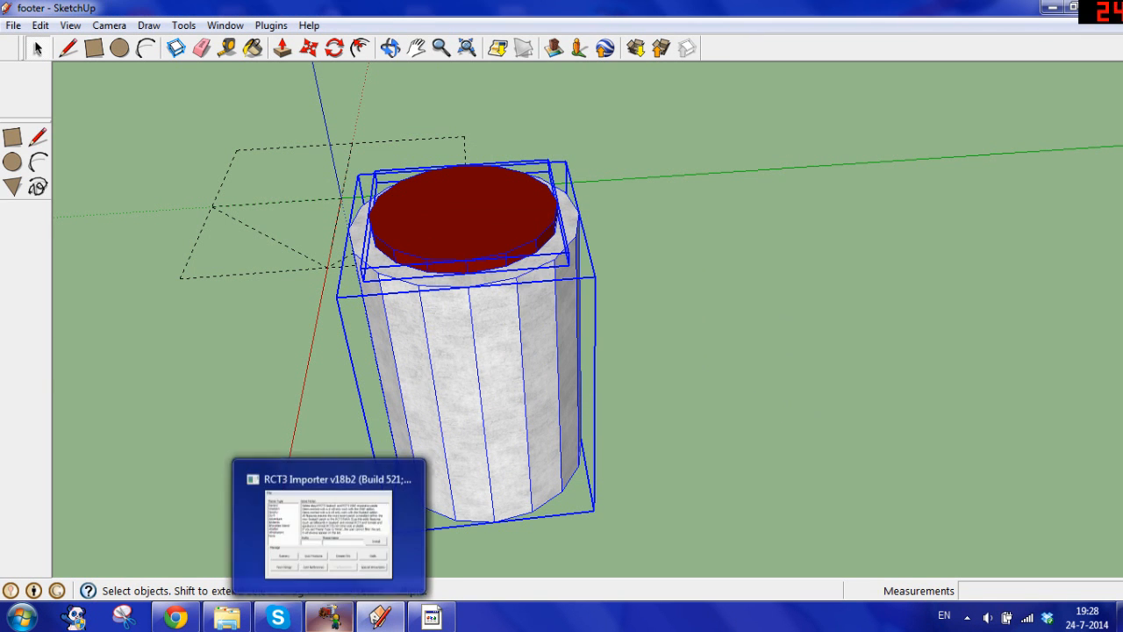
Step: Switch to RCT3 Importer, start creating an OVL and choose Red.png from the Pictures\Textures folder as a new texture
click(329, 617)
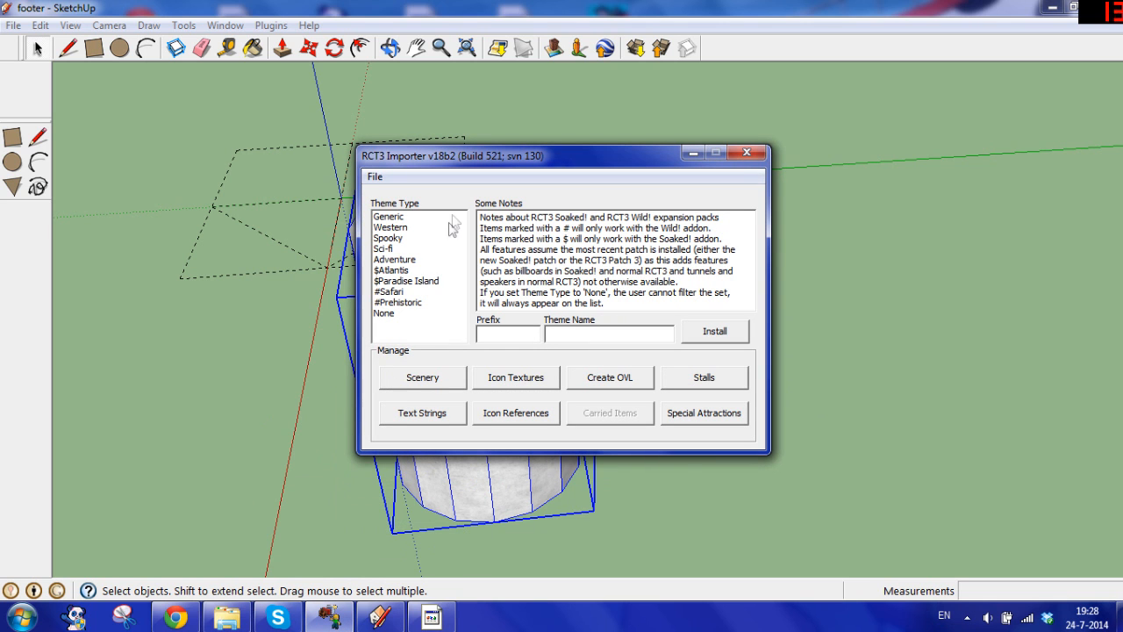
click(600, 378)
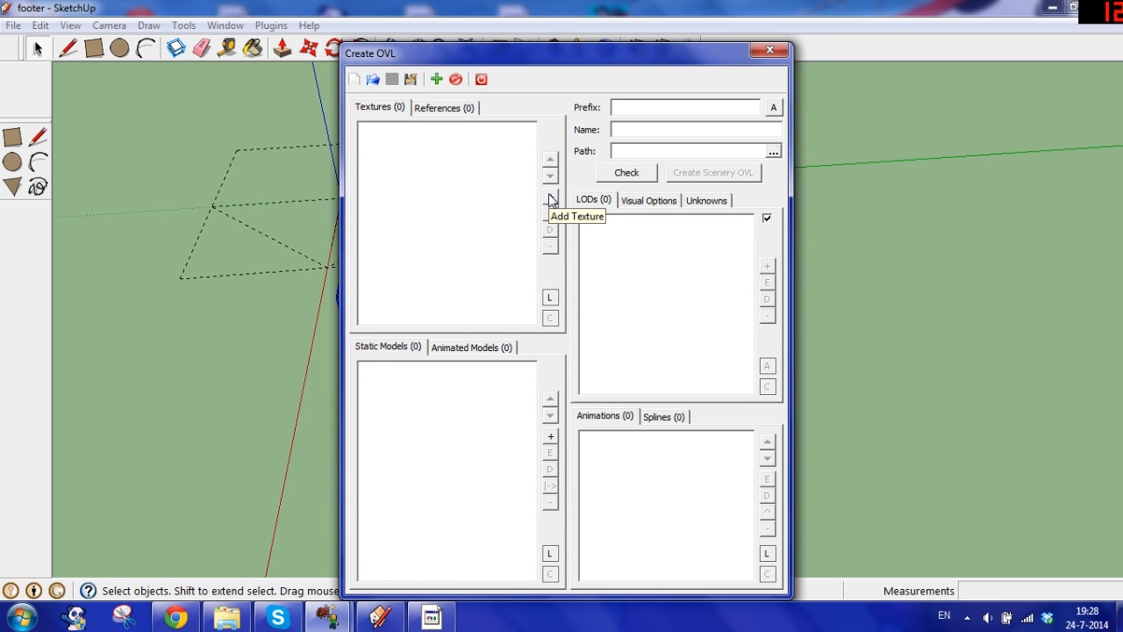
click(551, 200)
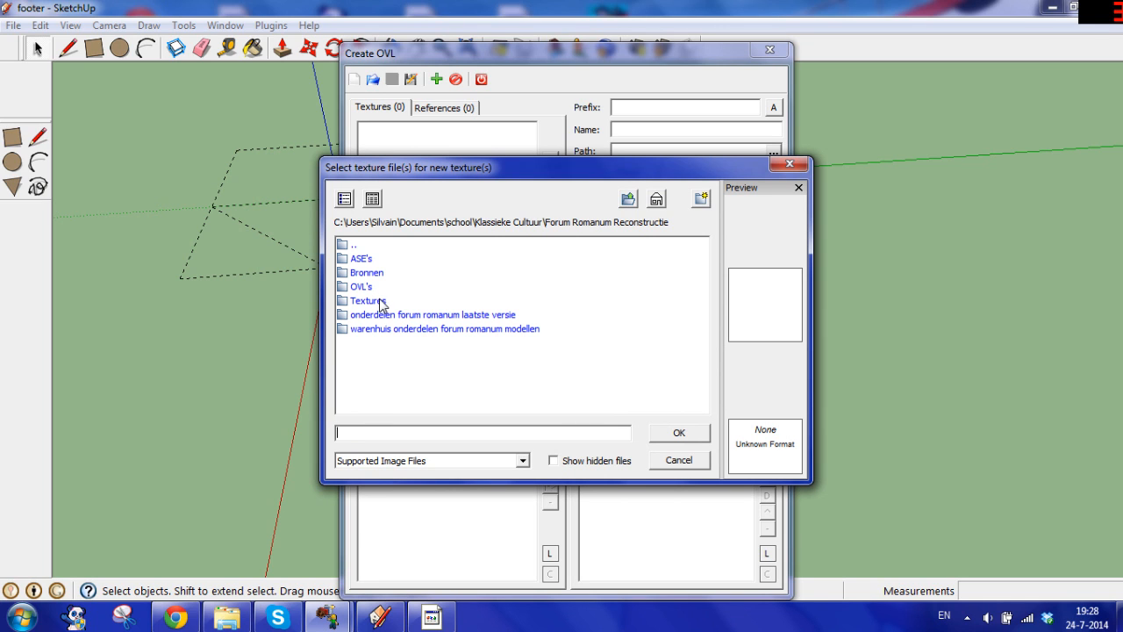
click(378, 307)
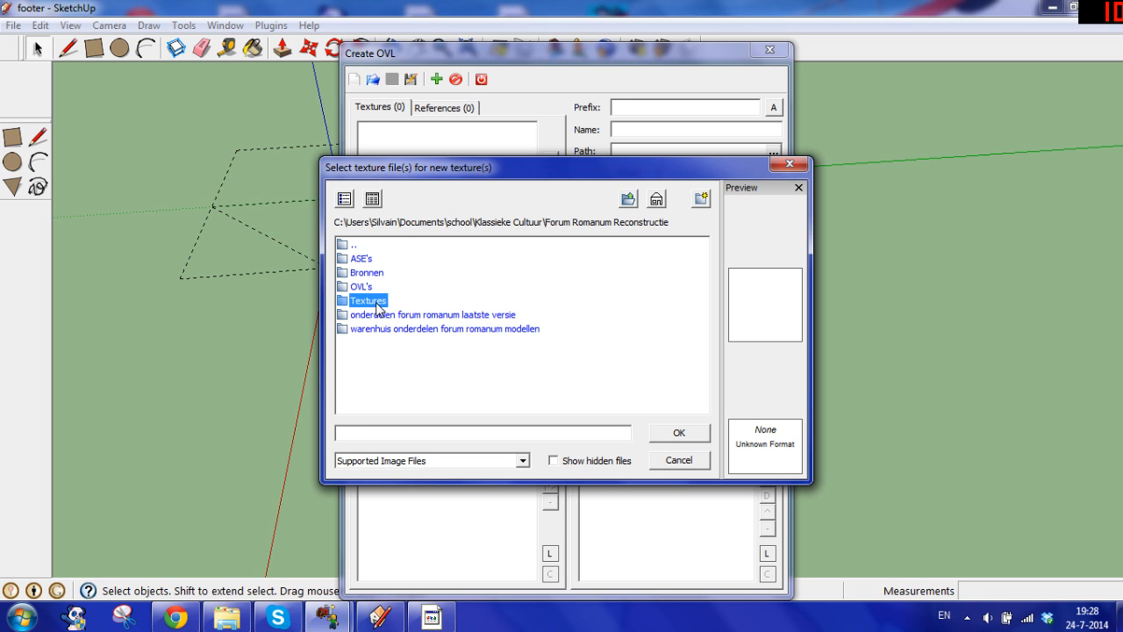
double_click(378, 307)
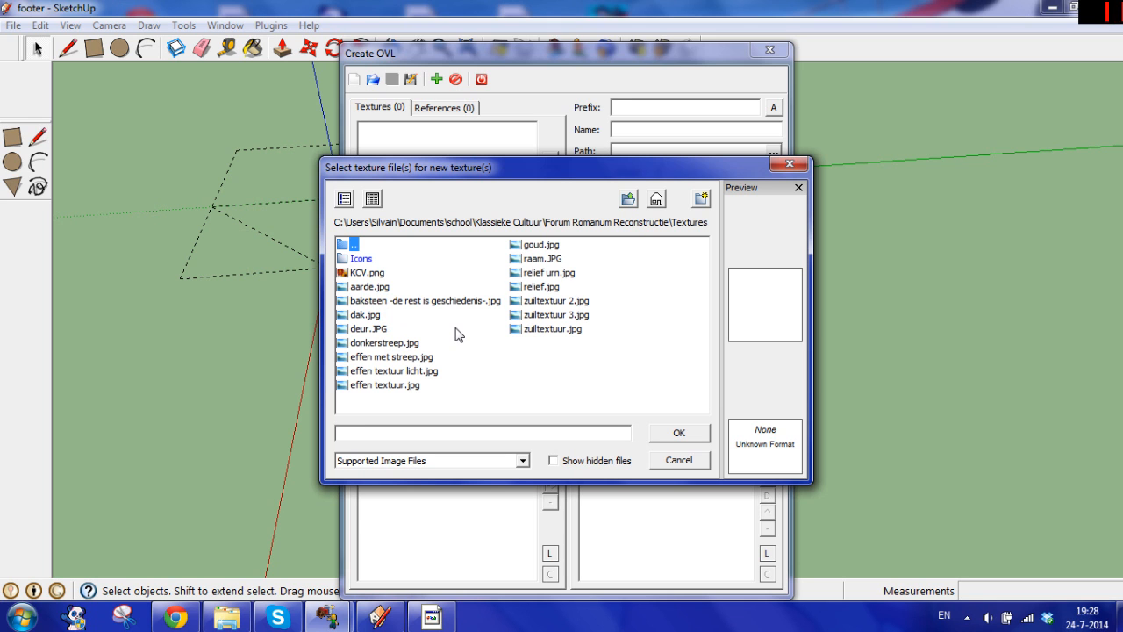
double_click(352, 248)
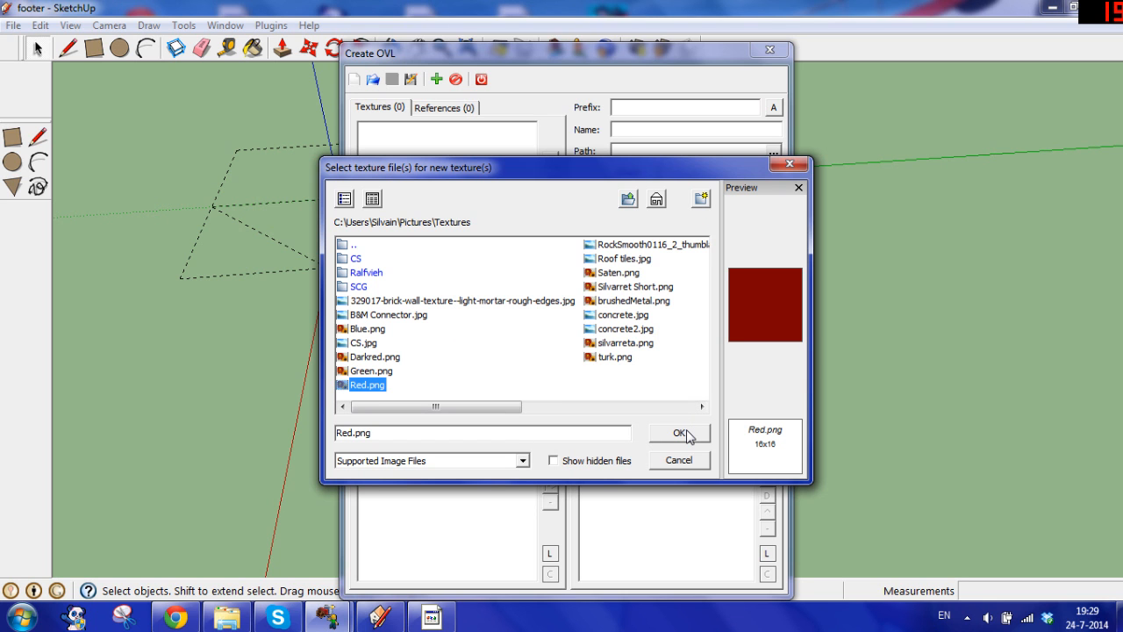
click(680, 433)
Step: Let the player change one color of the Red texture and add it to the texture list
click(582, 388)
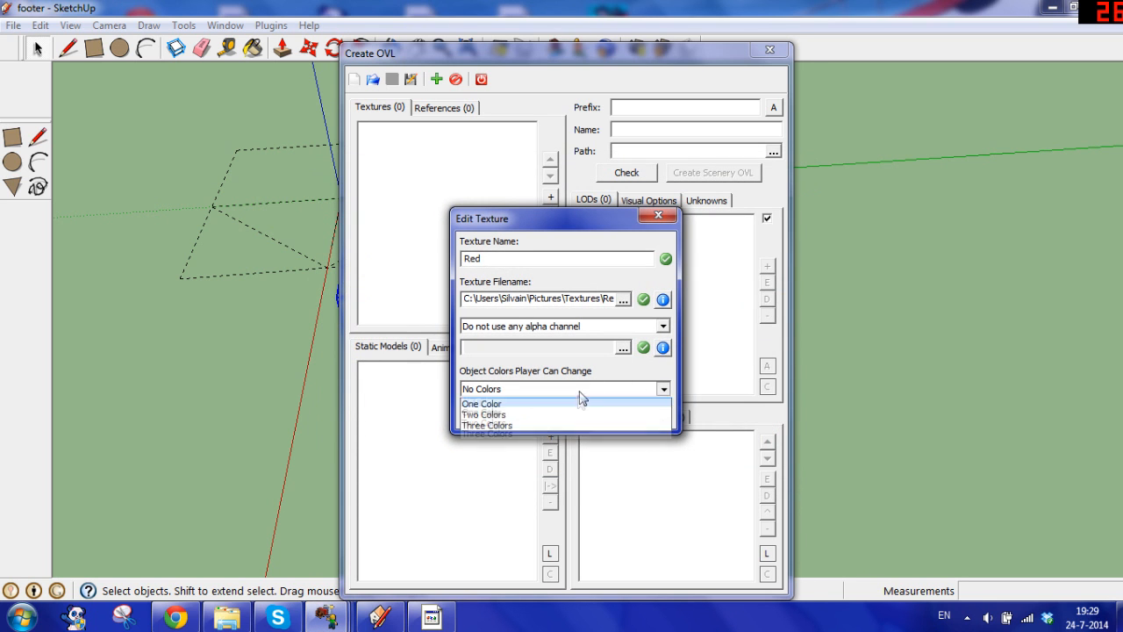
click(571, 414)
click(571, 416)
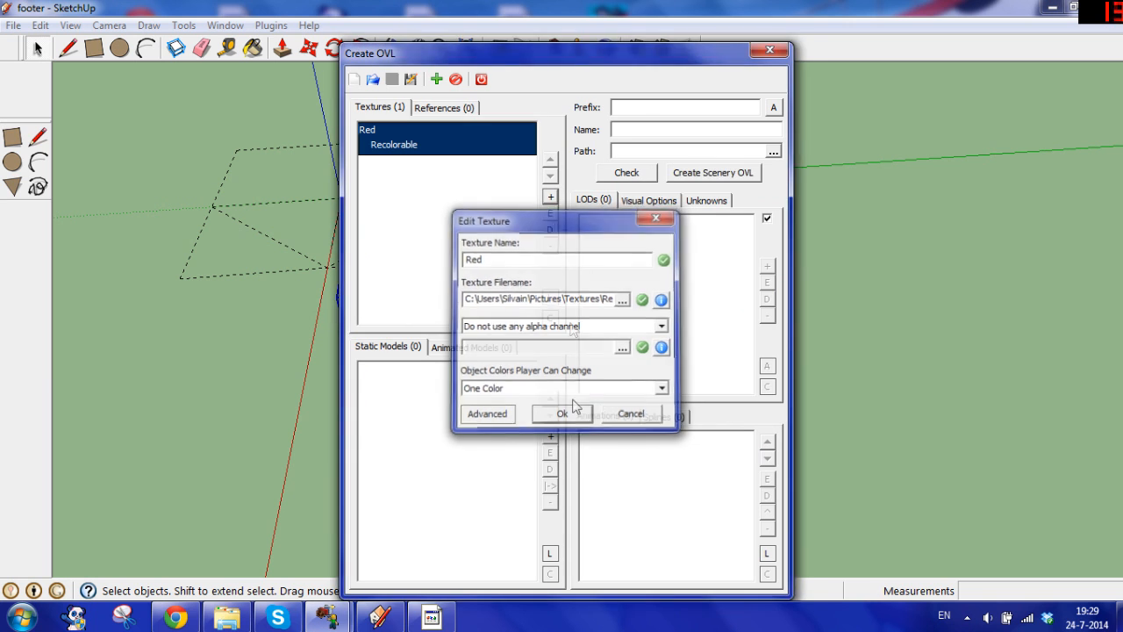
Step: Add wall4light.jpg from the Textures\Ralfvieh folder as a second texture, keeping its default texture settings
click(549, 203)
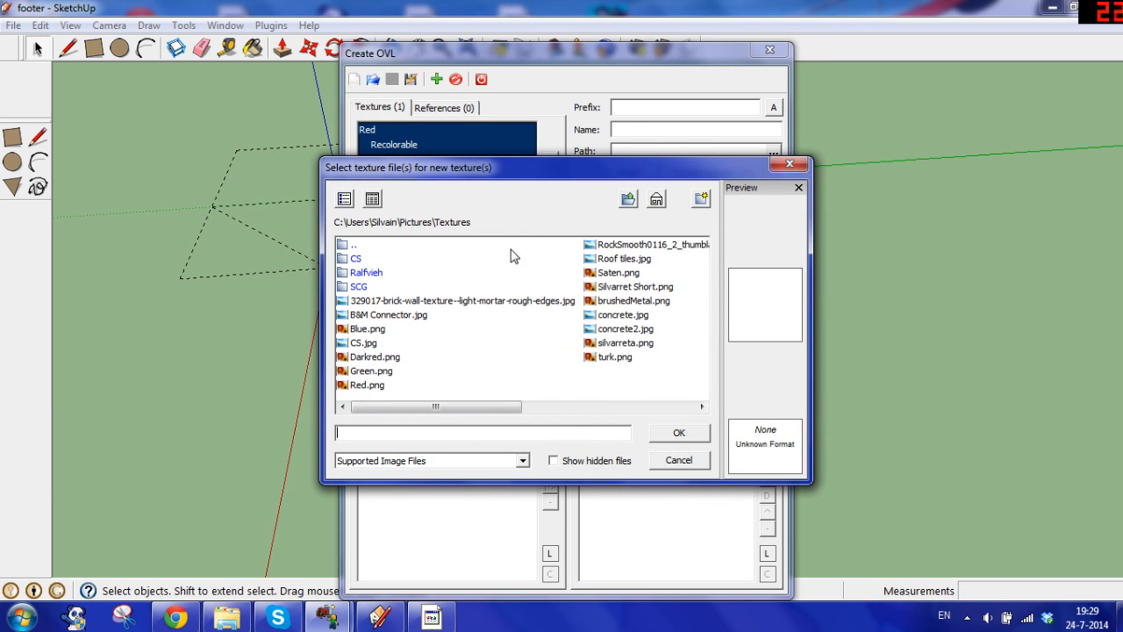
double_click(377, 279)
drag(514, 407, 588, 394)
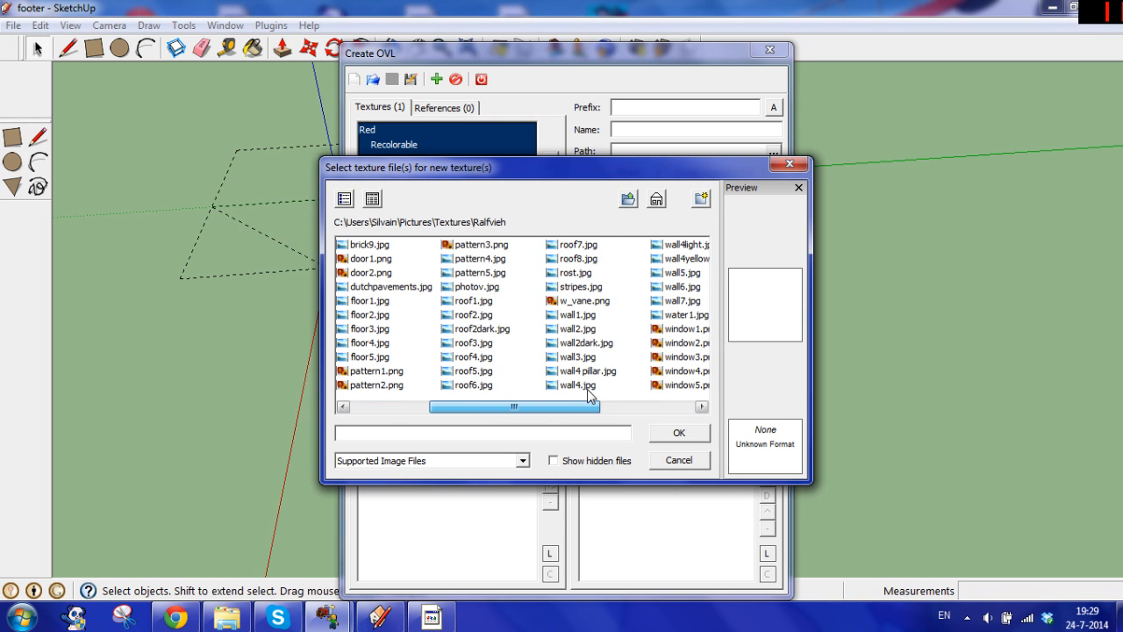
click(586, 343)
click(588, 331)
click(586, 343)
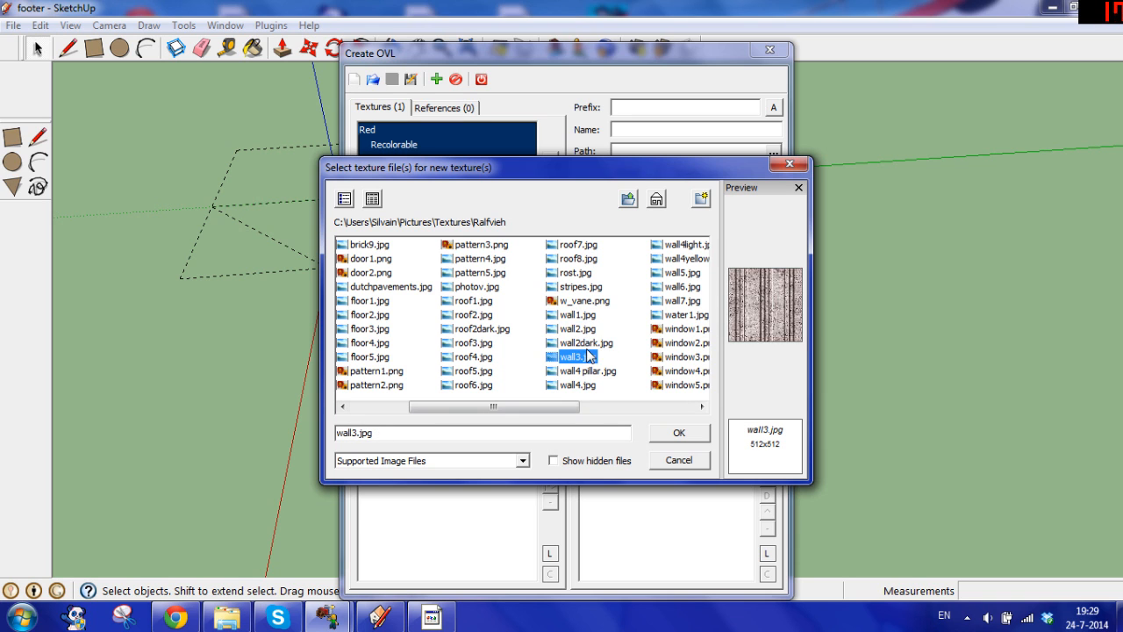
click(585, 331)
click(586, 343)
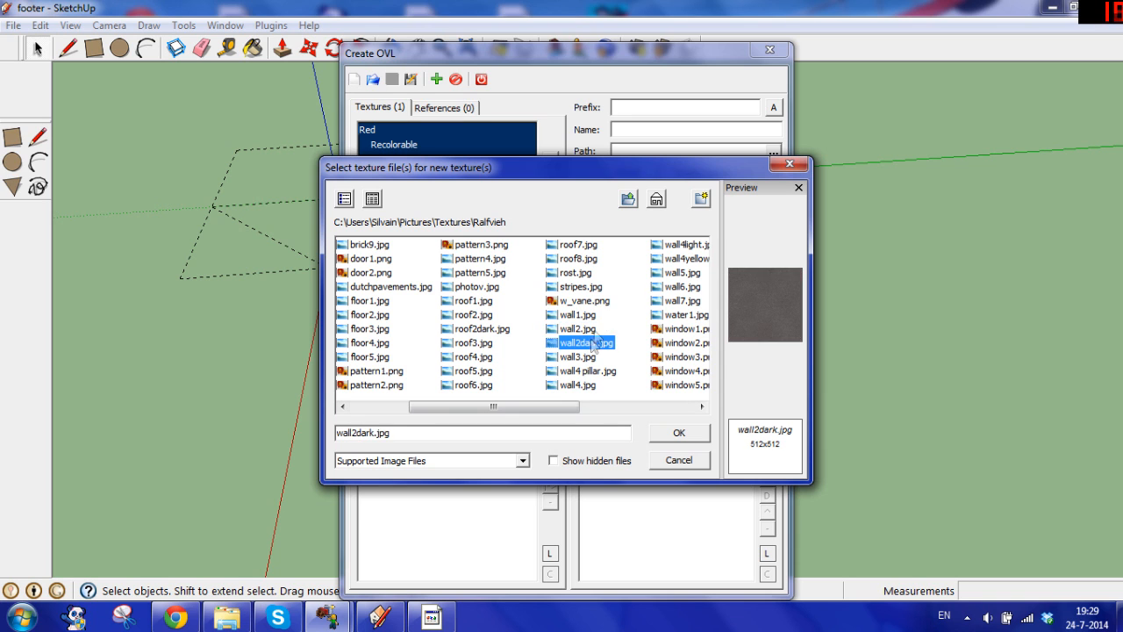
click(684, 258)
click(684, 244)
click(678, 432)
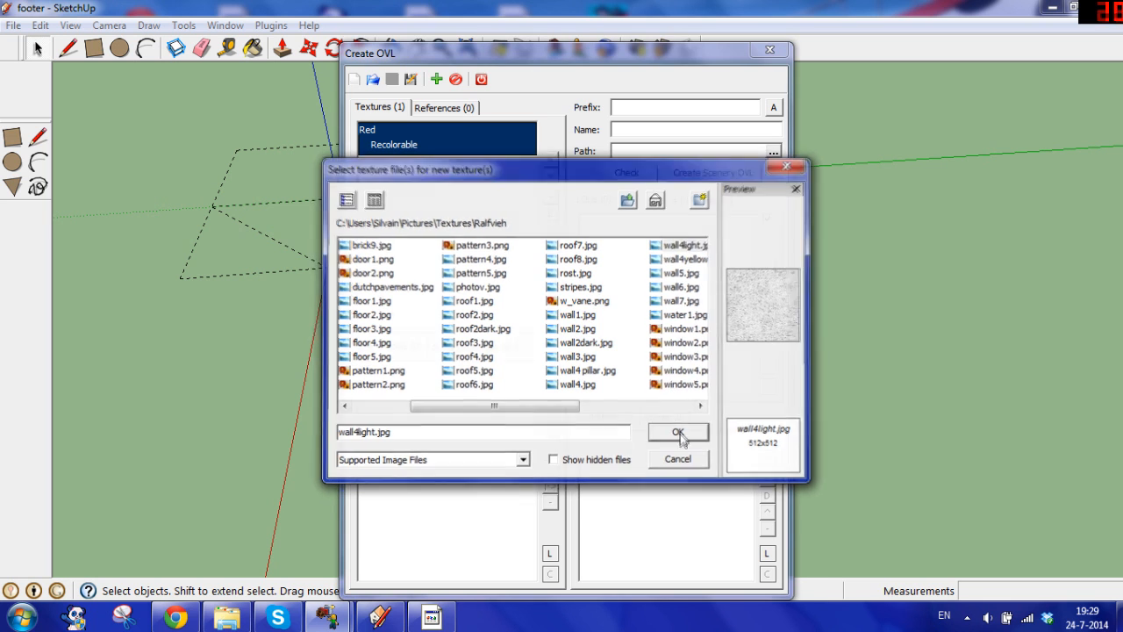
click(562, 414)
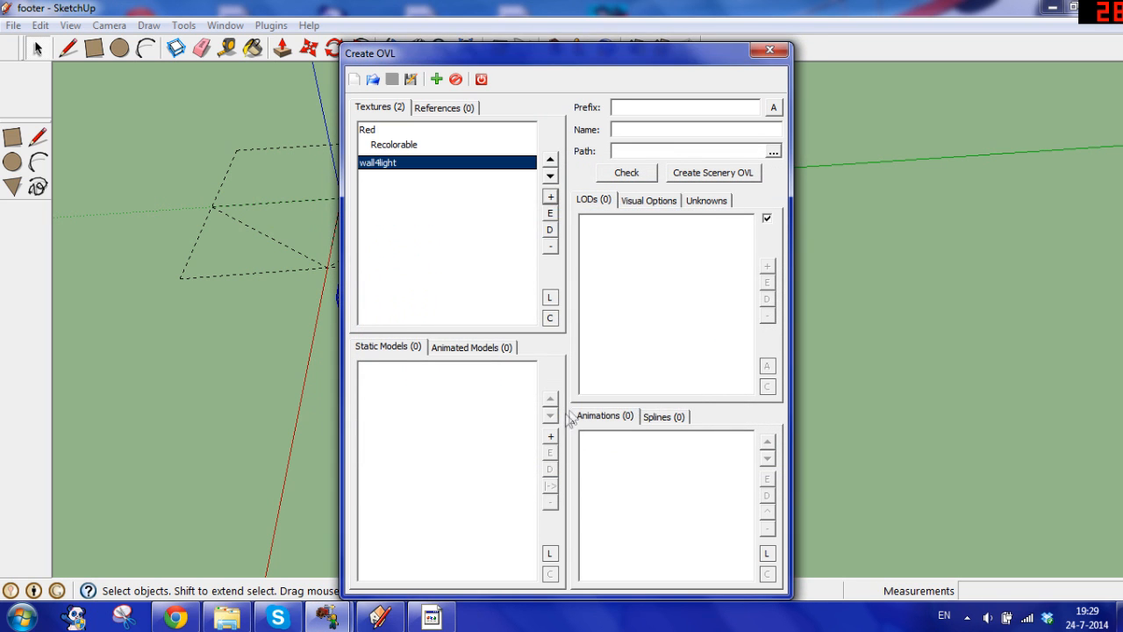
Step: Add footer.ase from the documents folder as a static model and set its coordinate system to Right-Handed, Z-Up
click(549, 435)
click(474, 171)
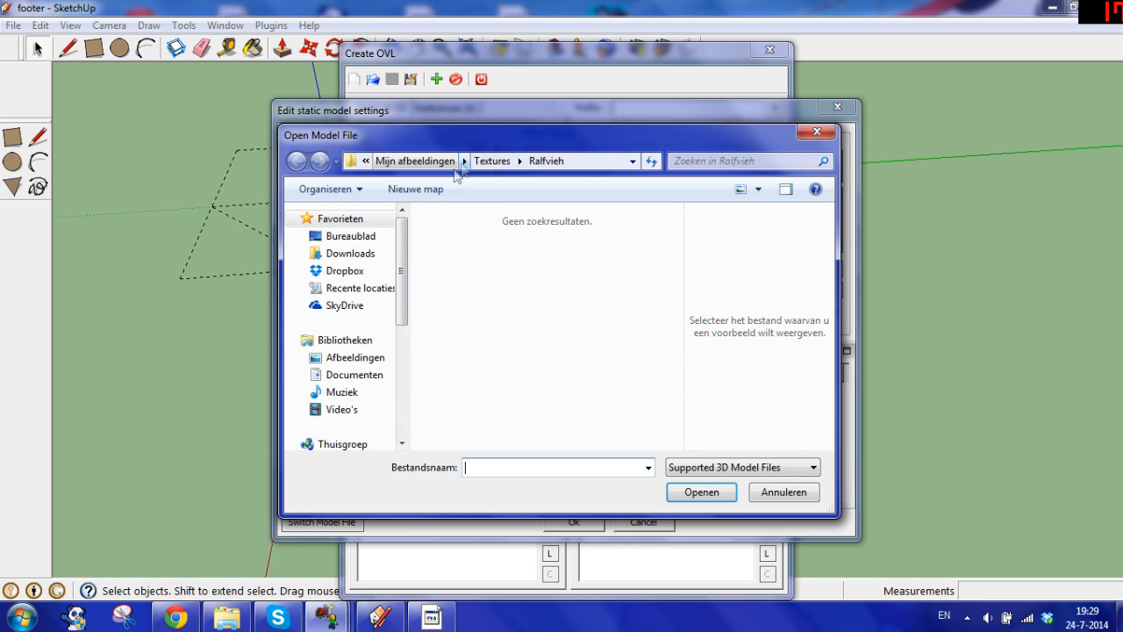
click(376, 377)
scroll(504, 282, down, 10)
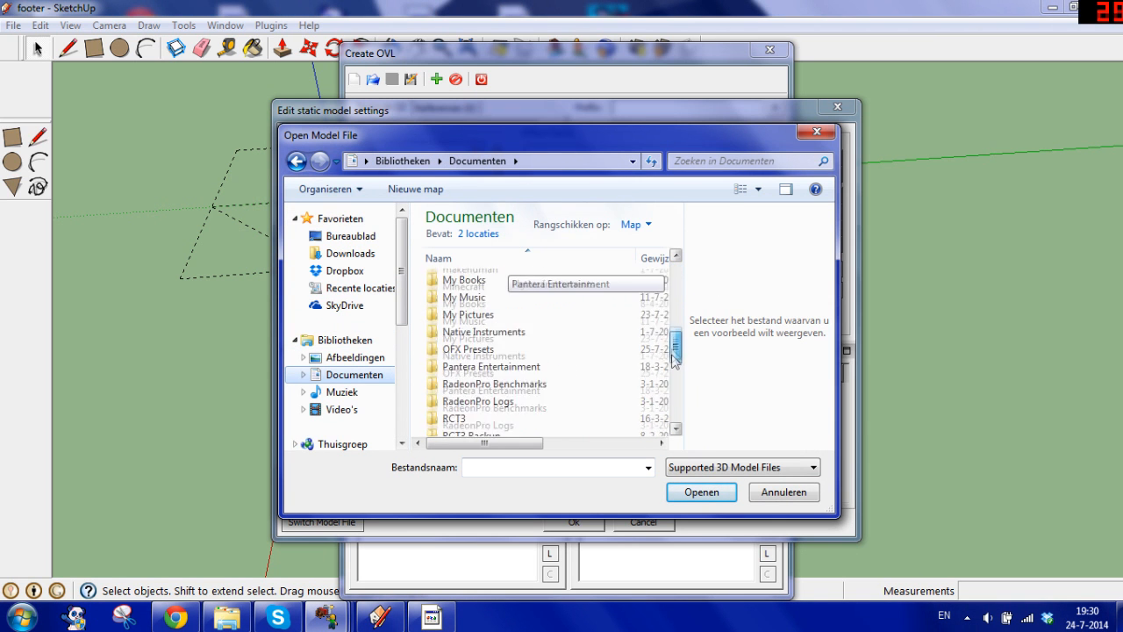
click(510, 428)
click(697, 491)
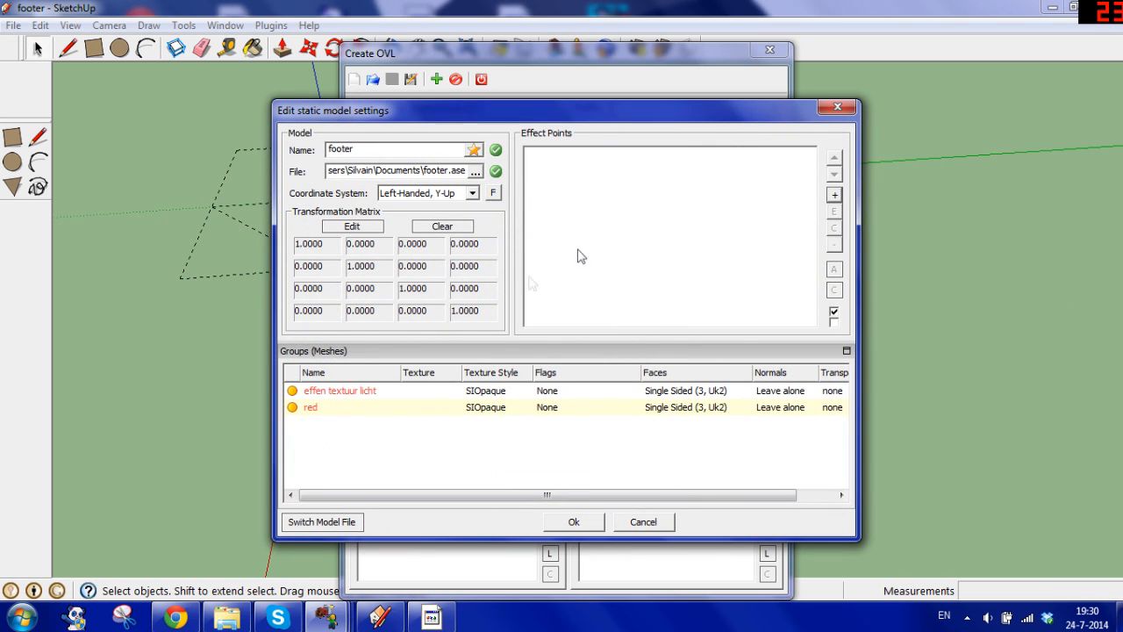
click(493, 193)
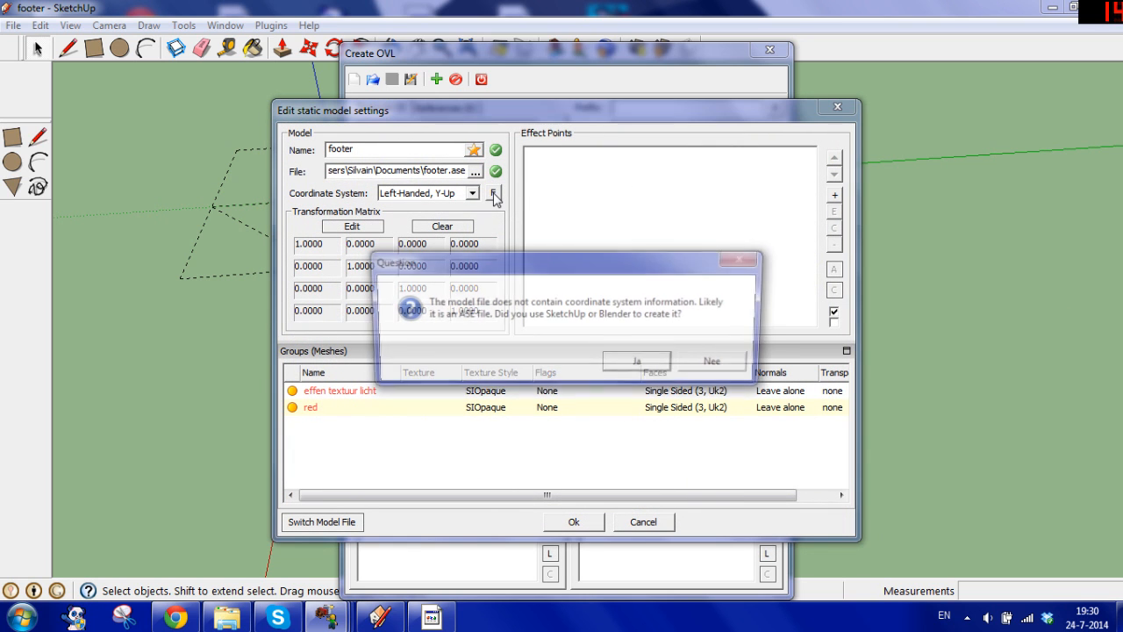
click(660, 367)
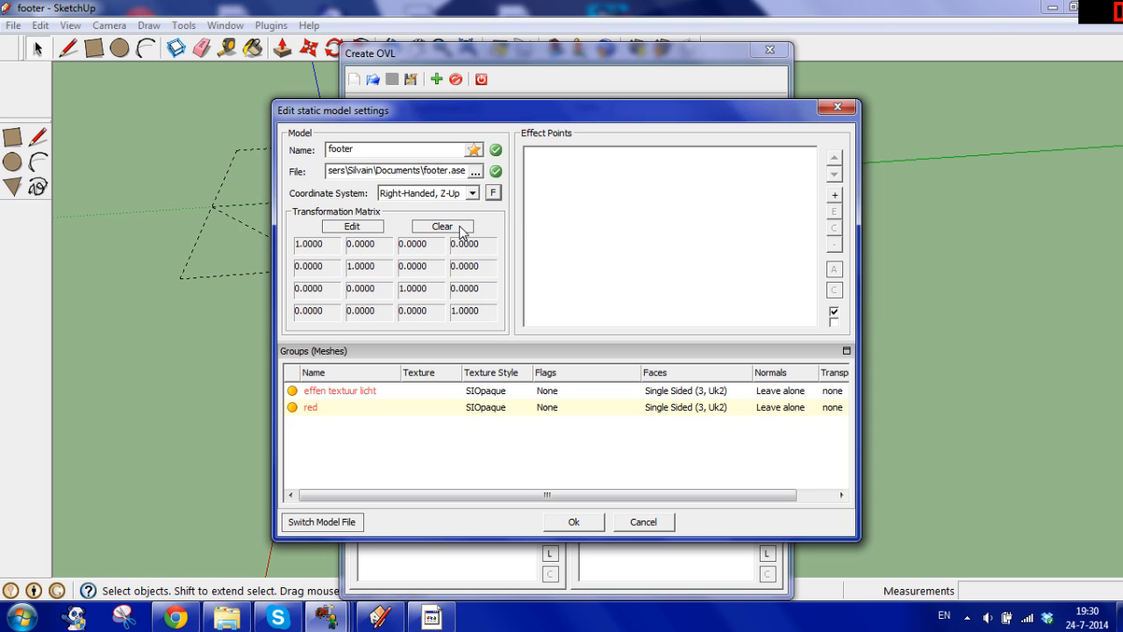
Step: Assign wall4light to the effen textuur licht group and Red to the red group, make both double sided, and accept the model settings
click(446, 390)
click(455, 392)
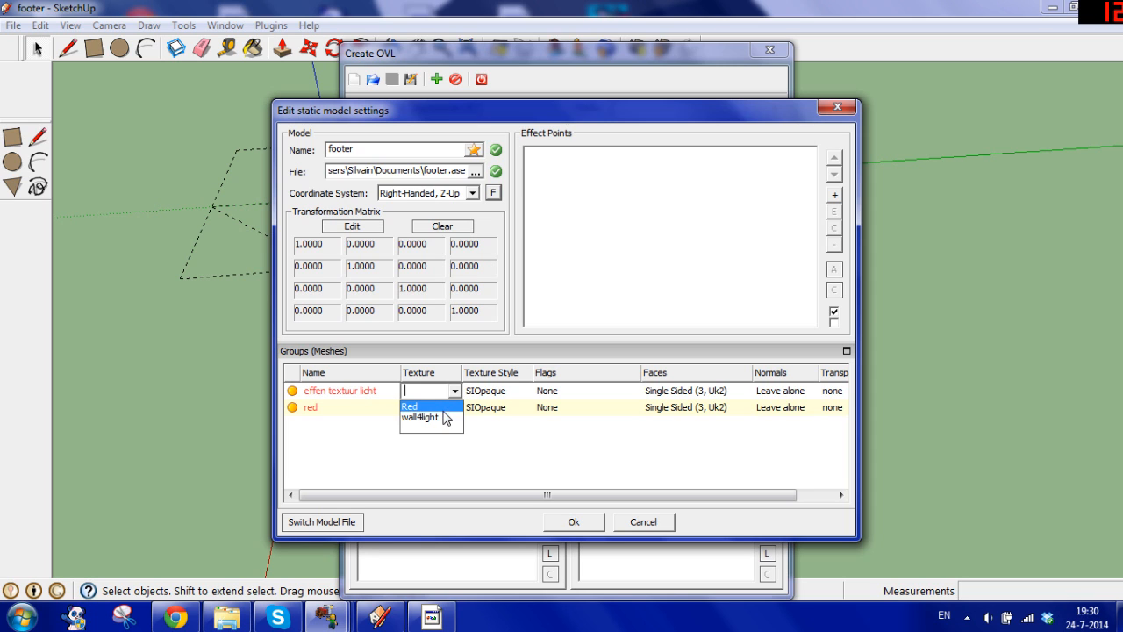
click(444, 417)
click(450, 408)
click(454, 408)
click(420, 423)
click(700, 391)
click(697, 408)
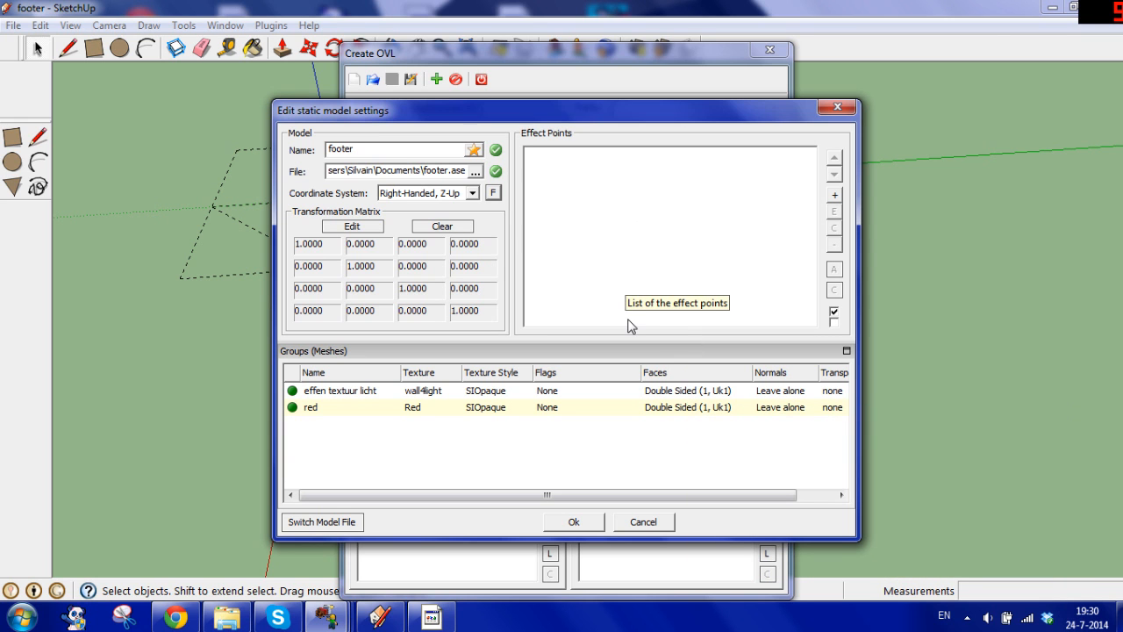
click(575, 523)
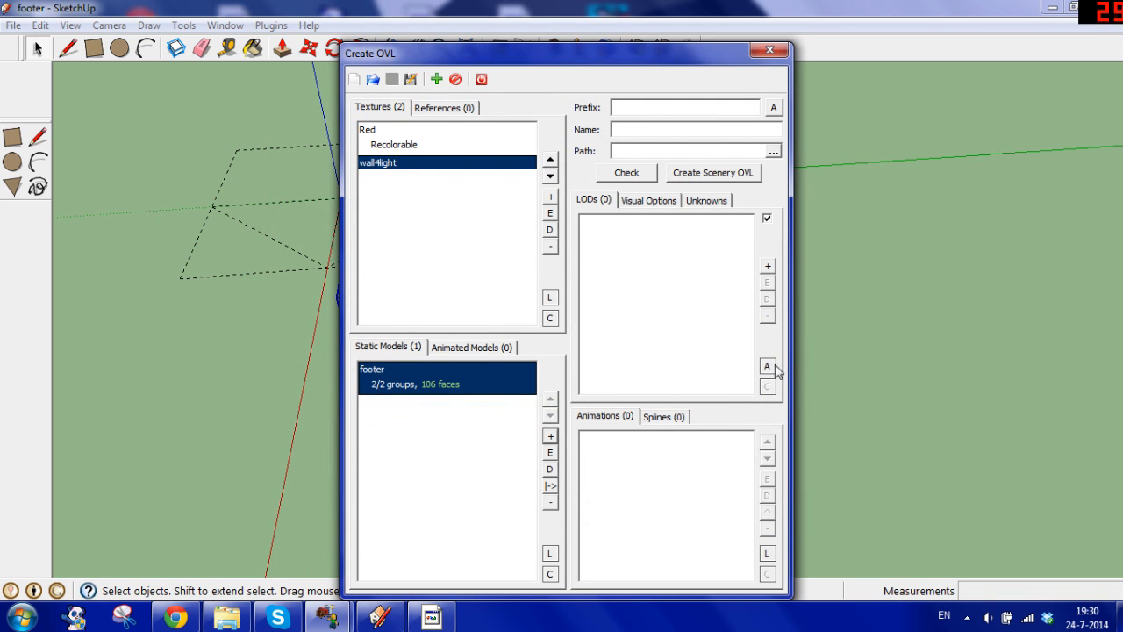
Step: Generate the LODs automatically, and set the OVL prefix to Silvarret, the name to Footer and the save path to the Documents folder
click(767, 367)
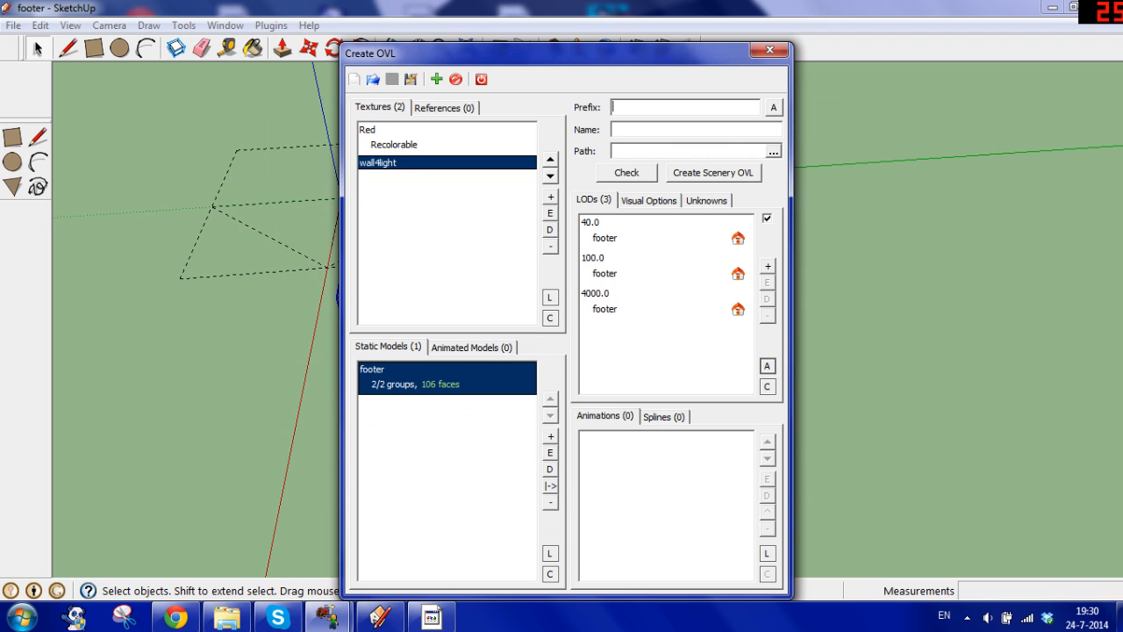
click(772, 108)
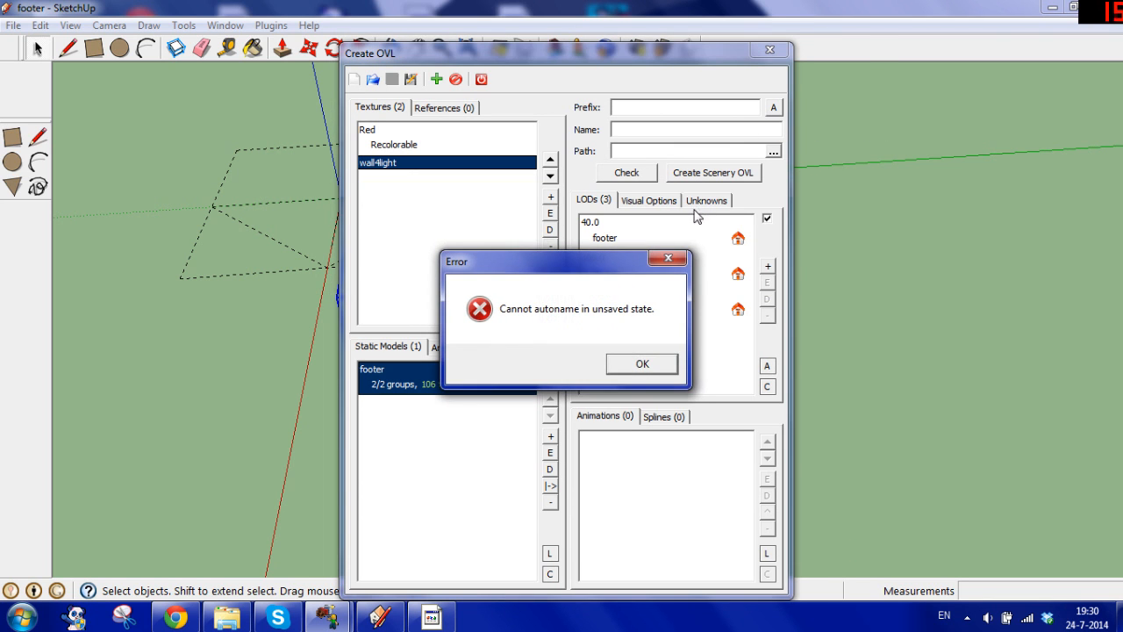
click(667, 261)
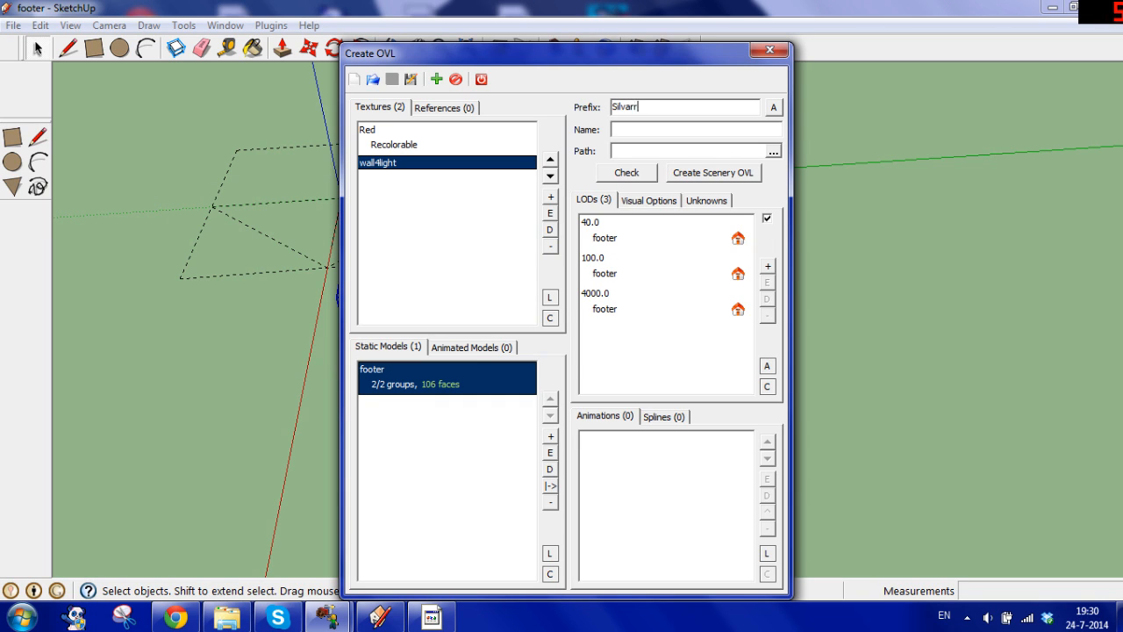
text(Footer)
click(773, 153)
scroll(676, 303, down, 1)
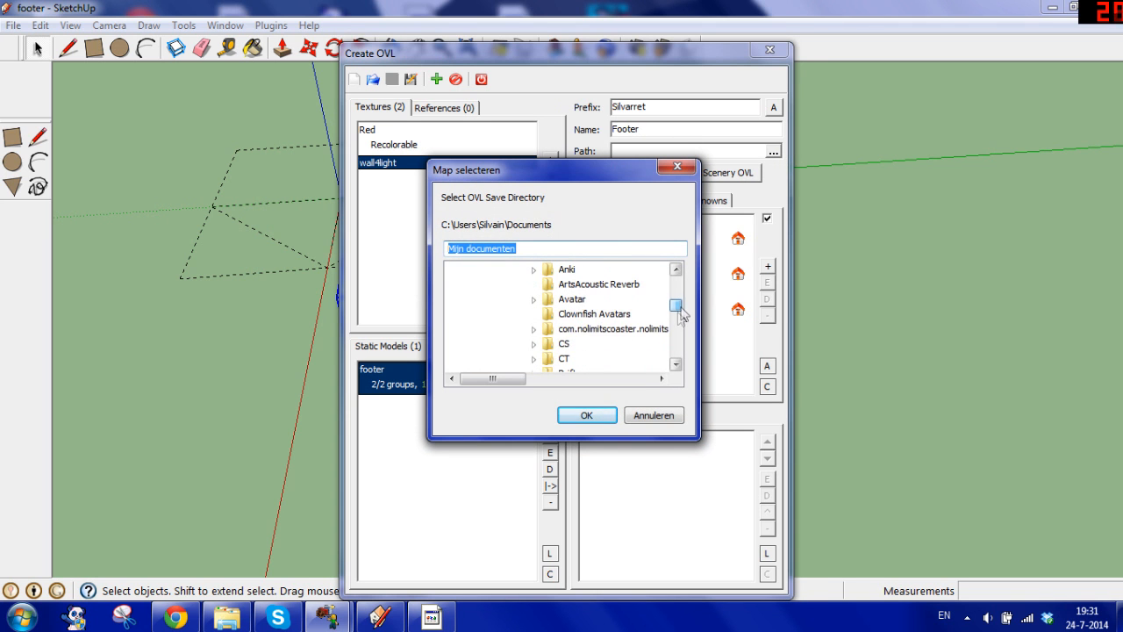
click(586, 415)
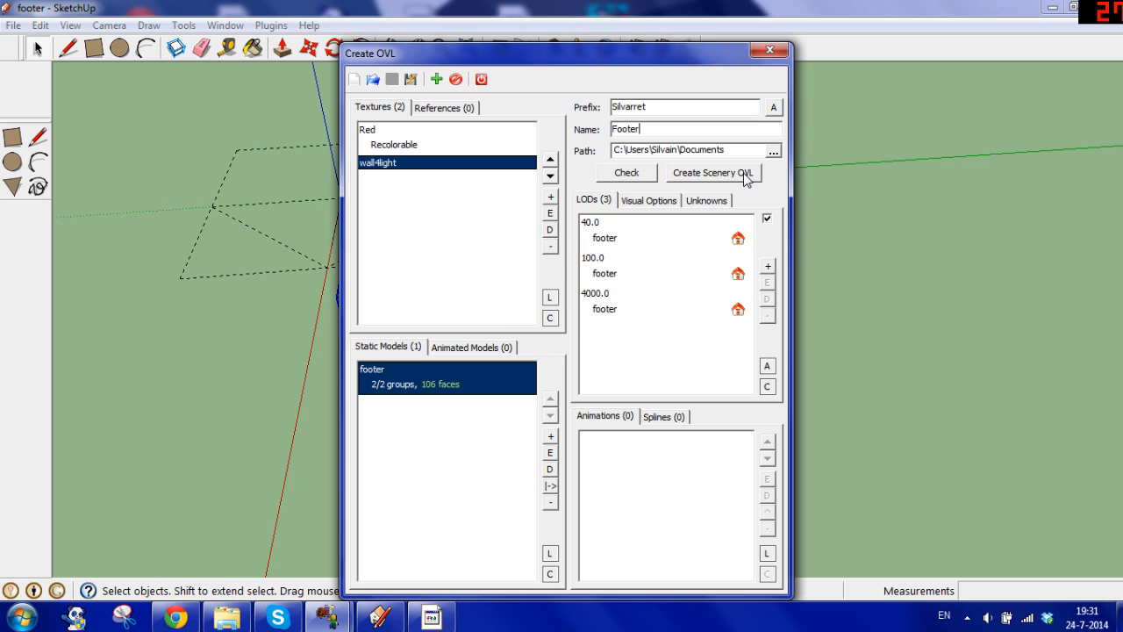
Step: Create the scenery OVL and close the OVL creation window
click(743, 175)
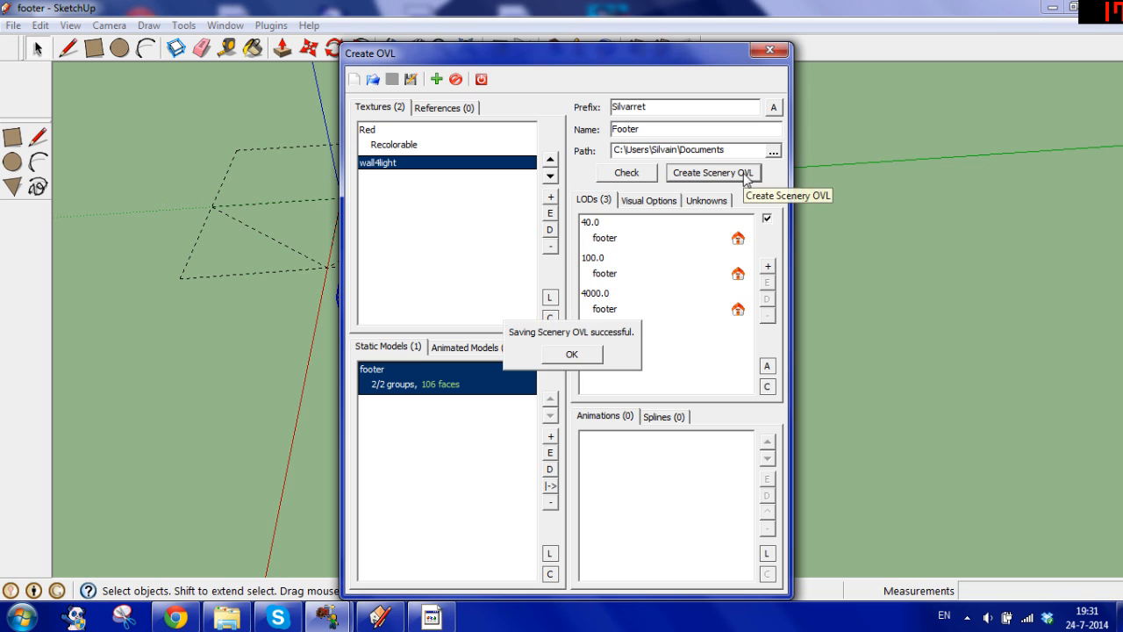
click(579, 353)
click(767, 53)
click(570, 351)
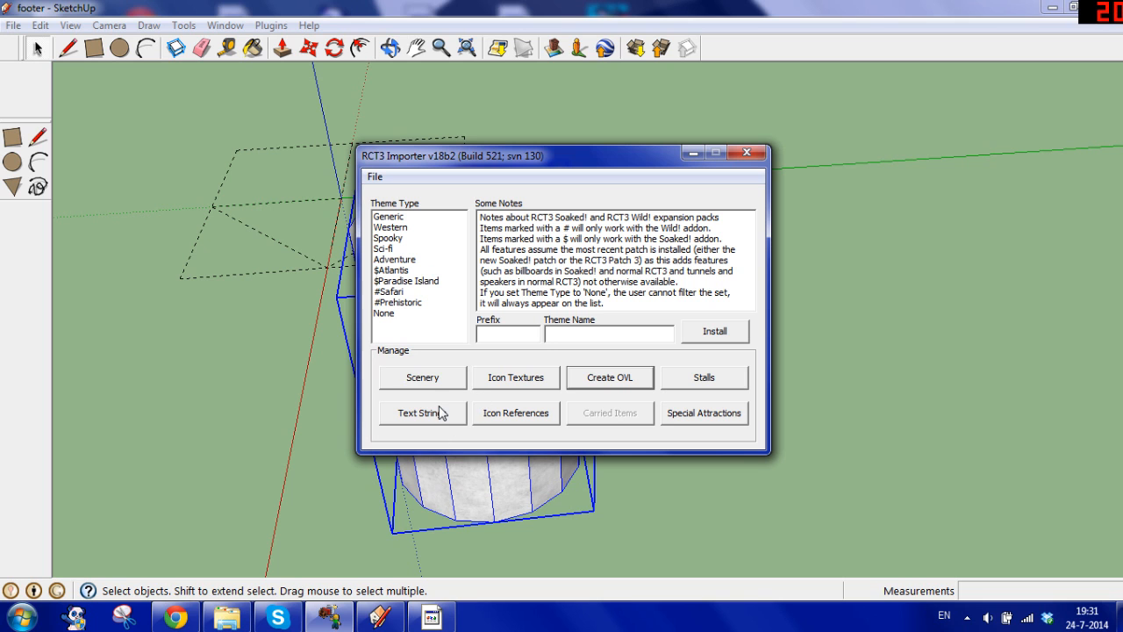
Step: Add a text string named "Silvarret's Footers" and copy the name into its text
click(443, 379)
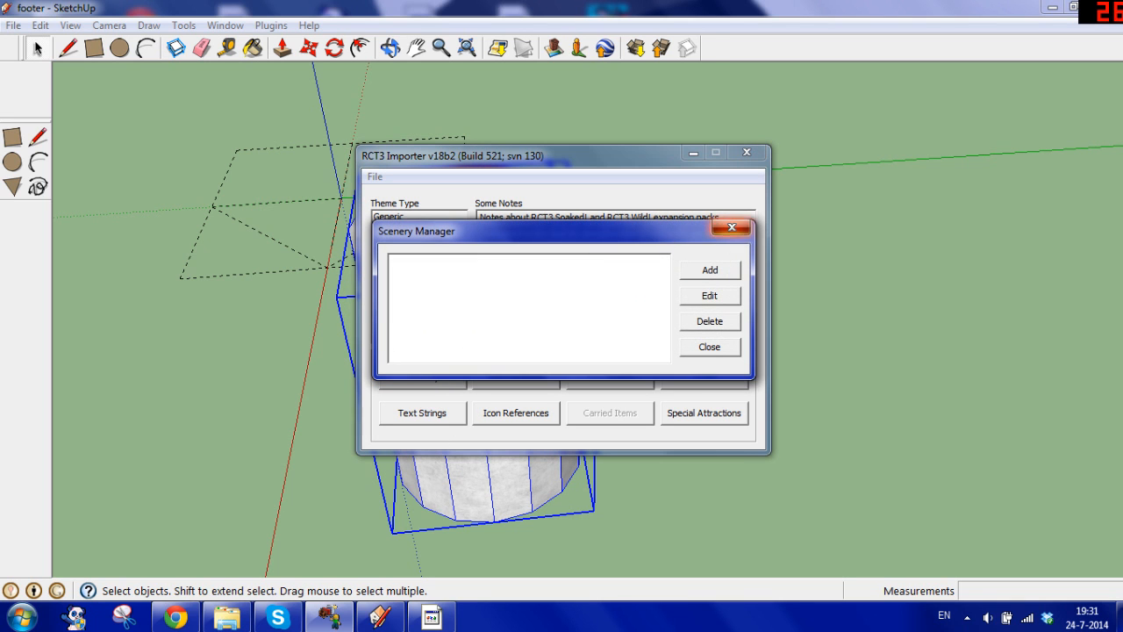
click(730, 229)
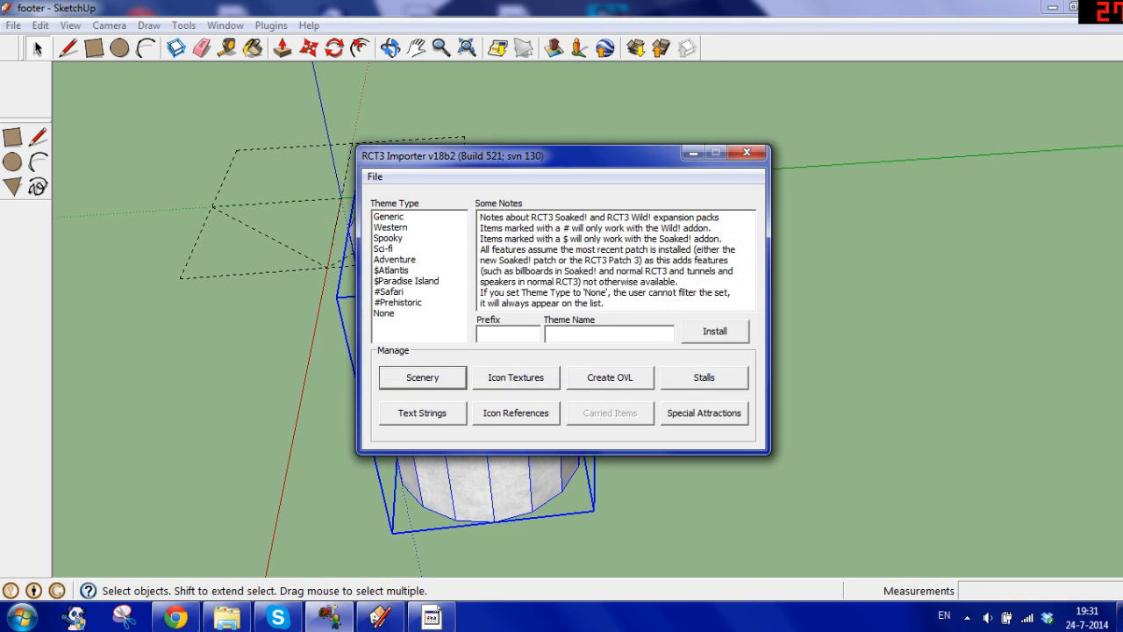
click(458, 413)
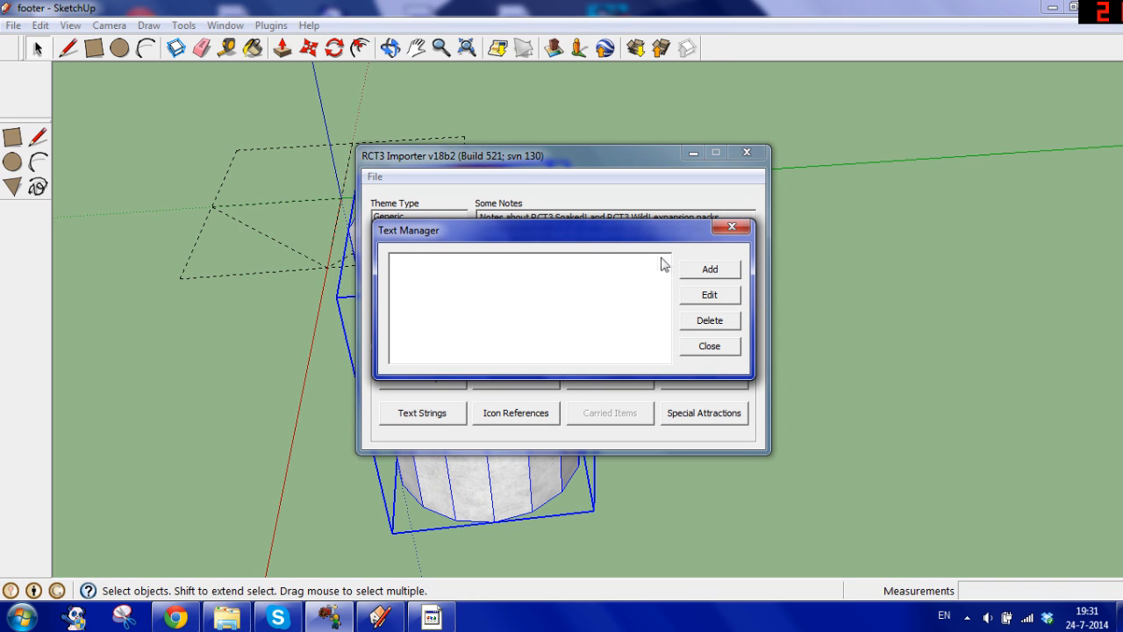
click(718, 277)
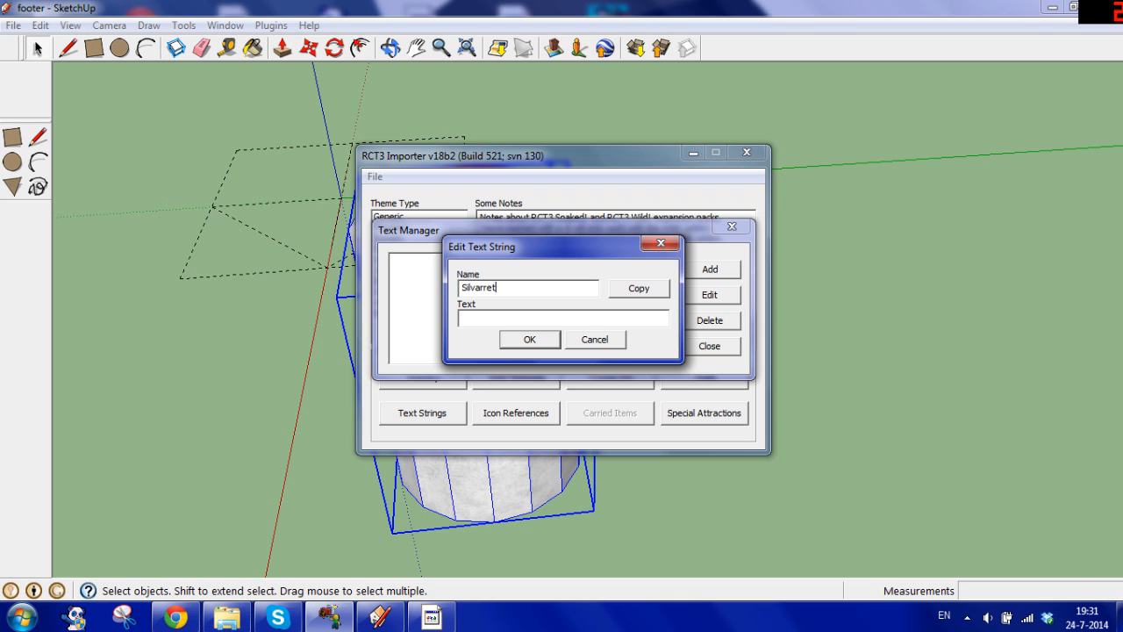
click(627, 288)
click(531, 340)
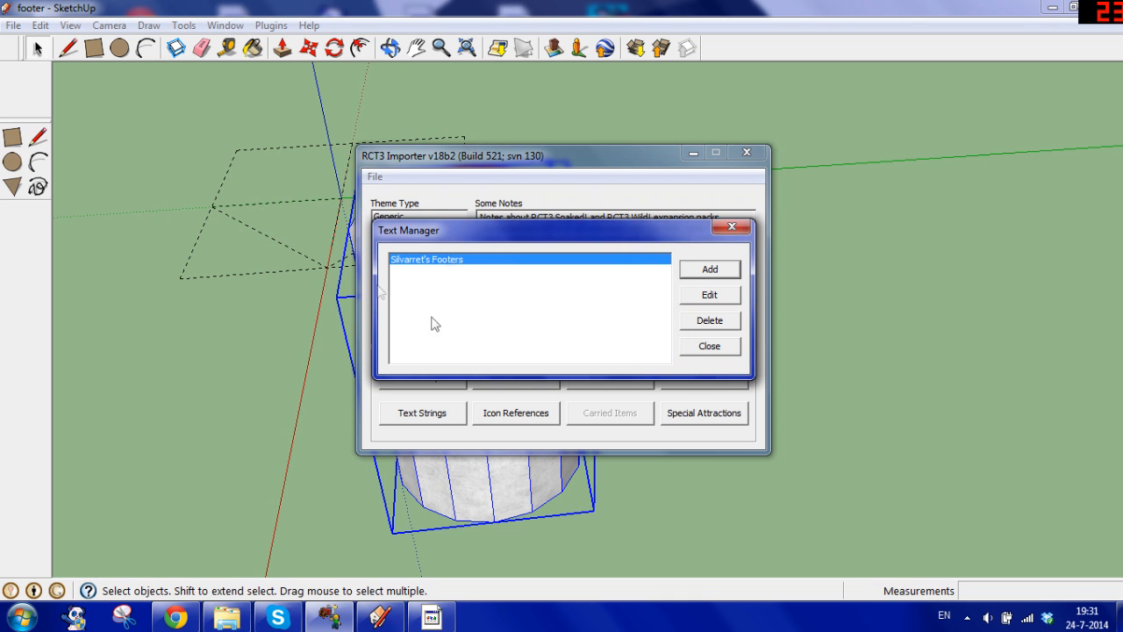
Step: Add a second text string named "B&M Footer" with the name copied as its text, and close the Text Manager
click(737, 270)
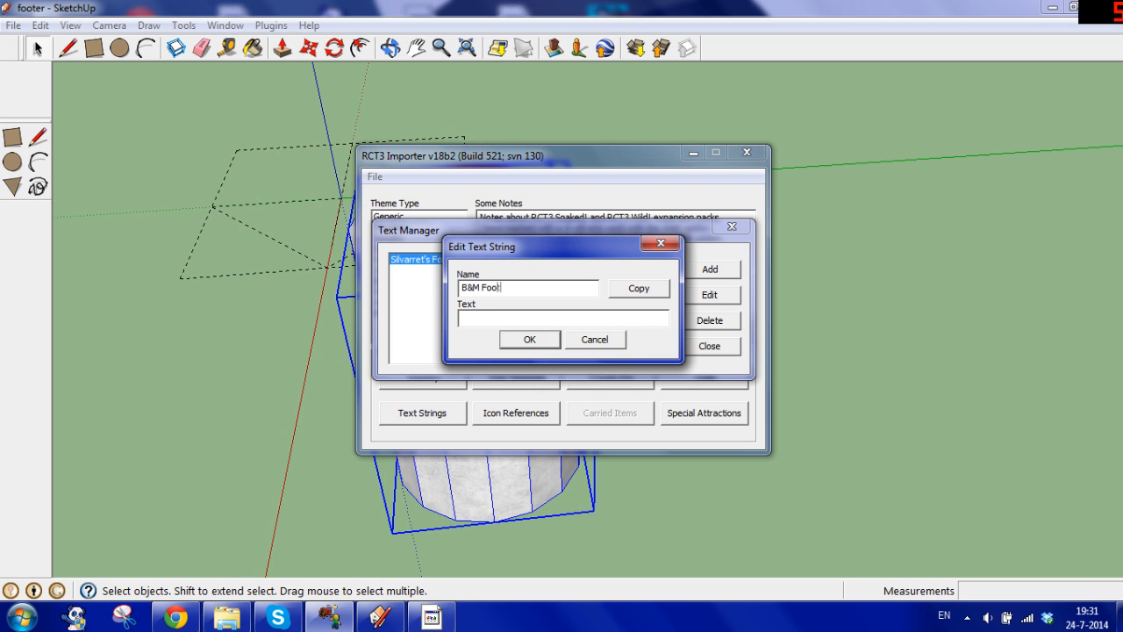
click(638, 290)
click(531, 339)
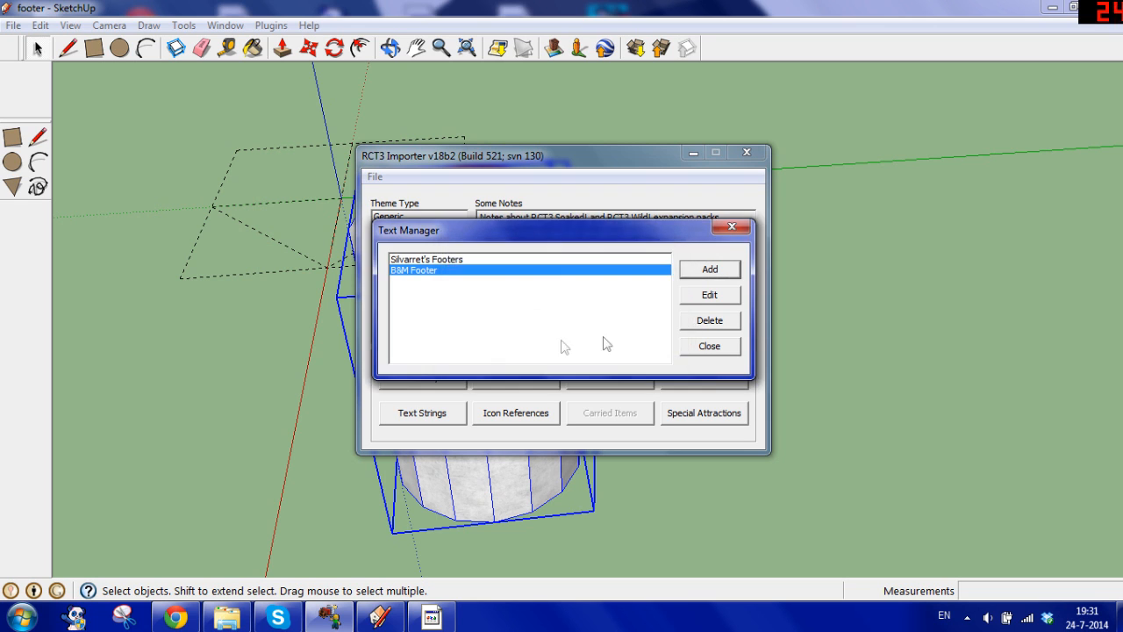
click(428, 261)
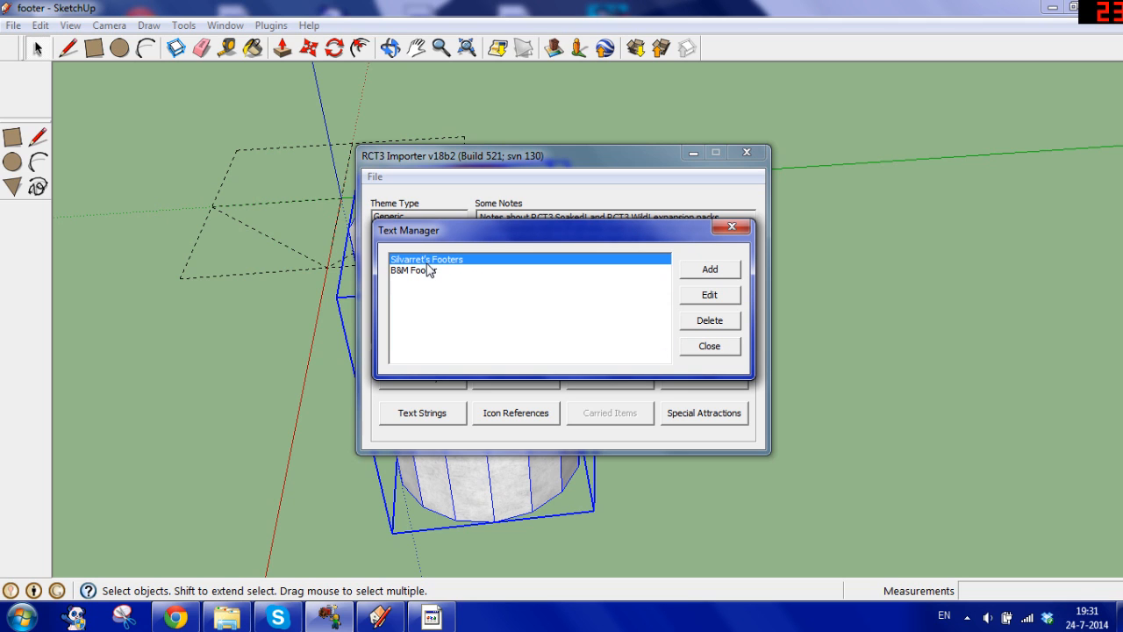
click(432, 274)
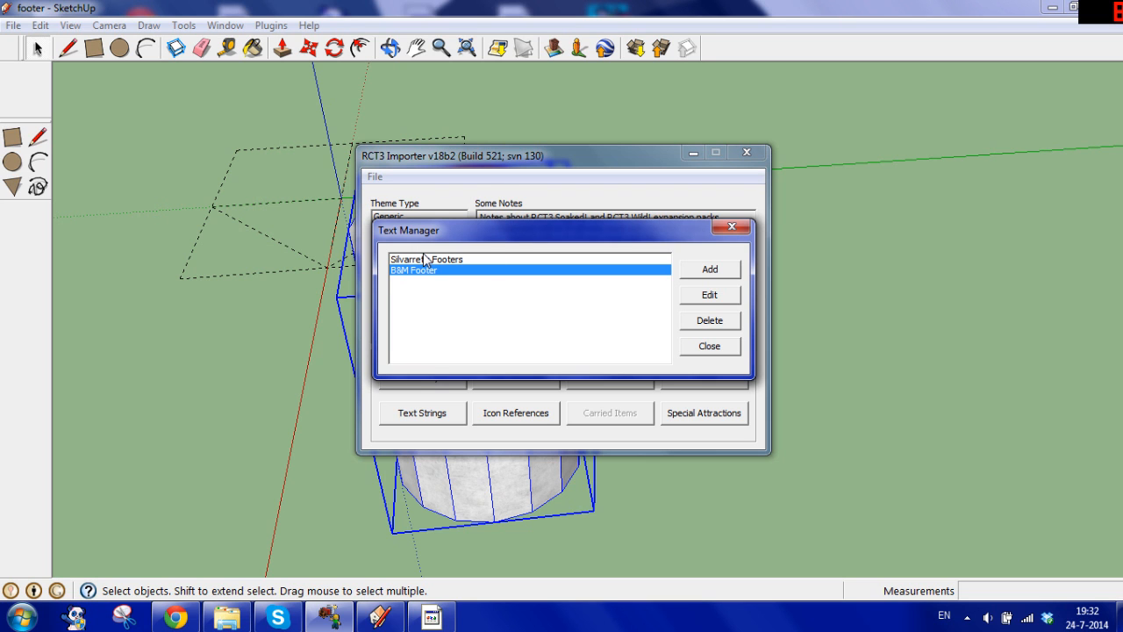
click(725, 349)
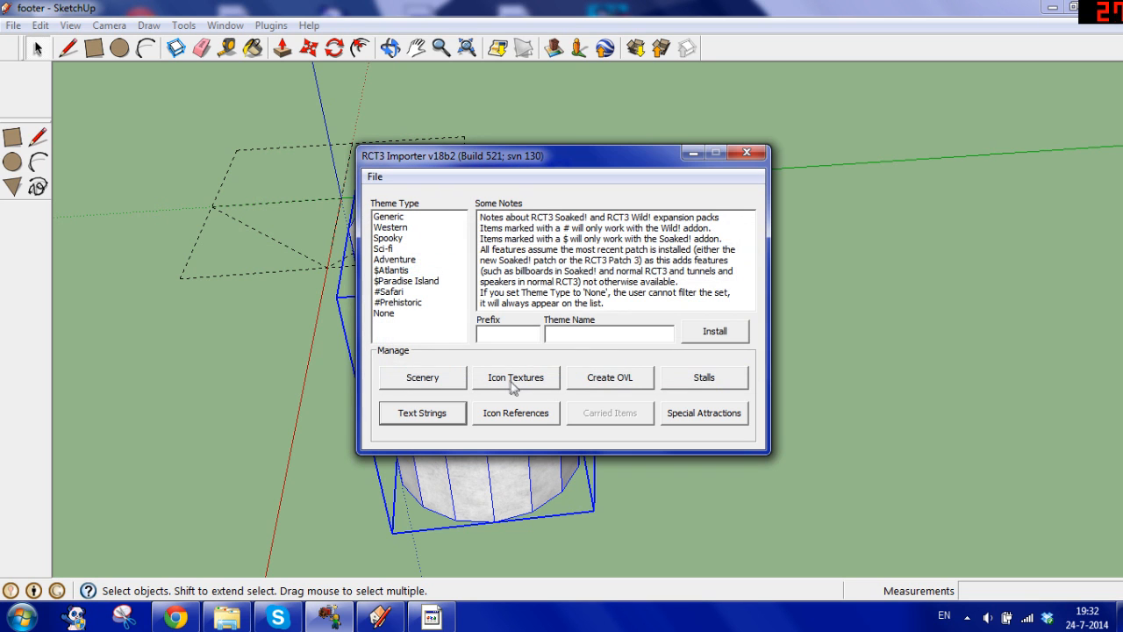
Step: Add the silvarreta image from the Textures folder in Pictures as an icon texture and close the Texture Manager
click(527, 381)
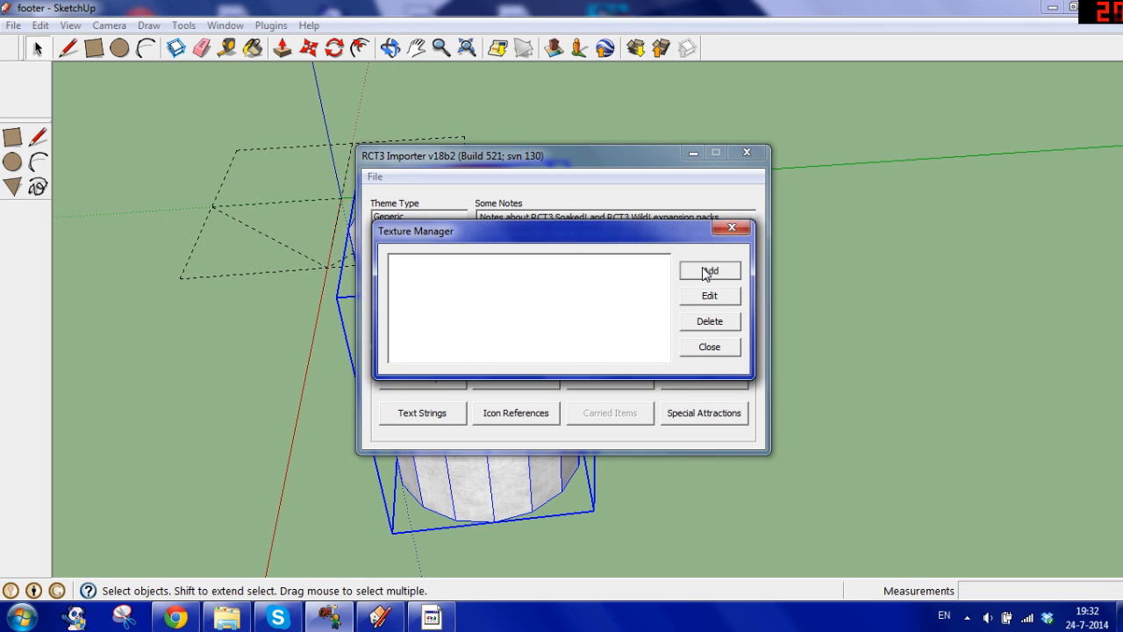
click(707, 270)
click(631, 288)
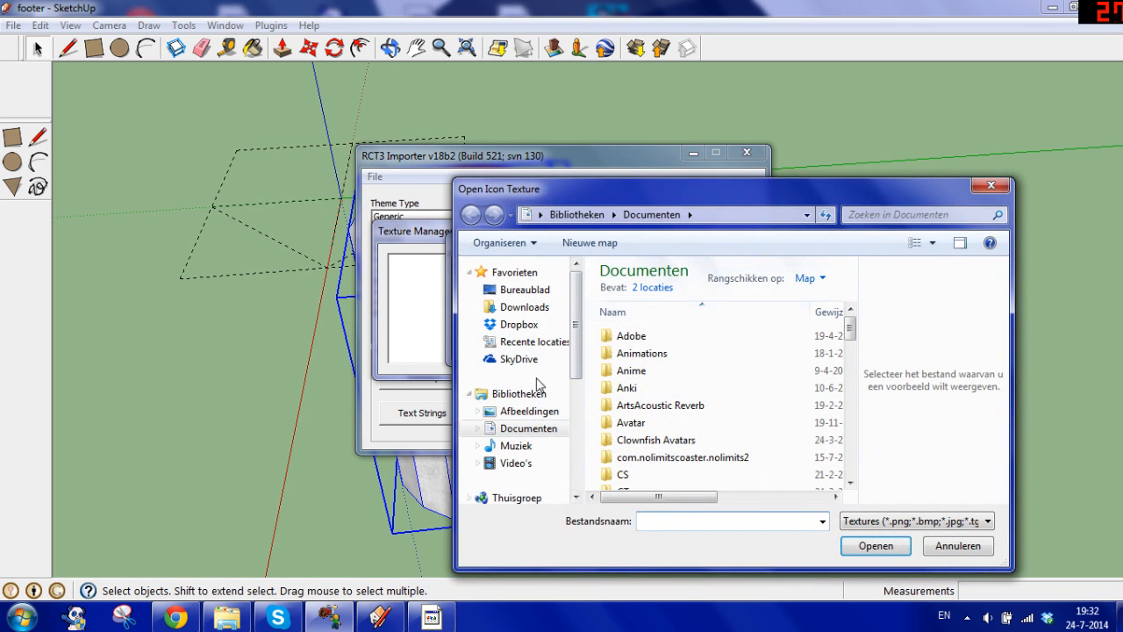
click(537, 412)
scroll(849, 333, down, 2)
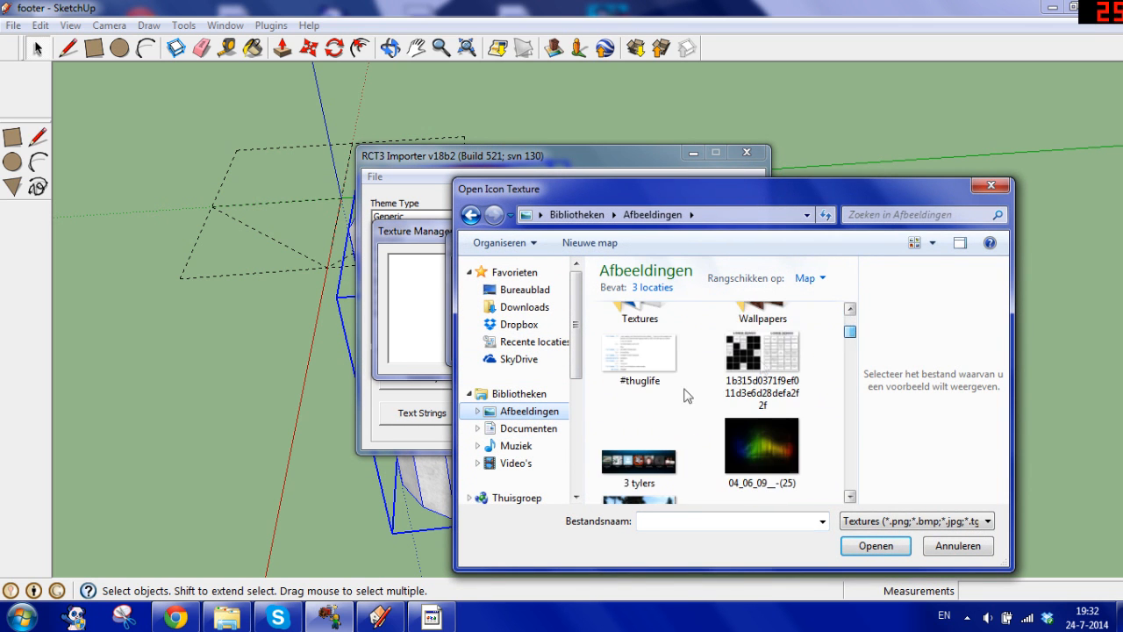
scroll(840, 351, up, 2)
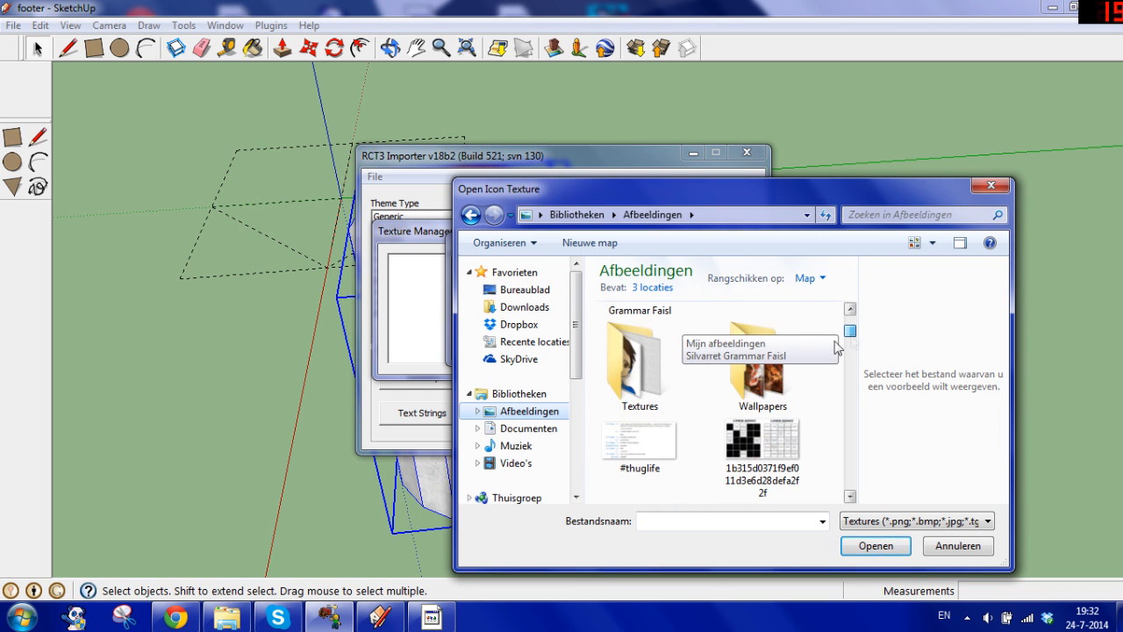
click(680, 368)
drag(849, 337, 851, 460)
click(765, 430)
click(760, 363)
click(869, 545)
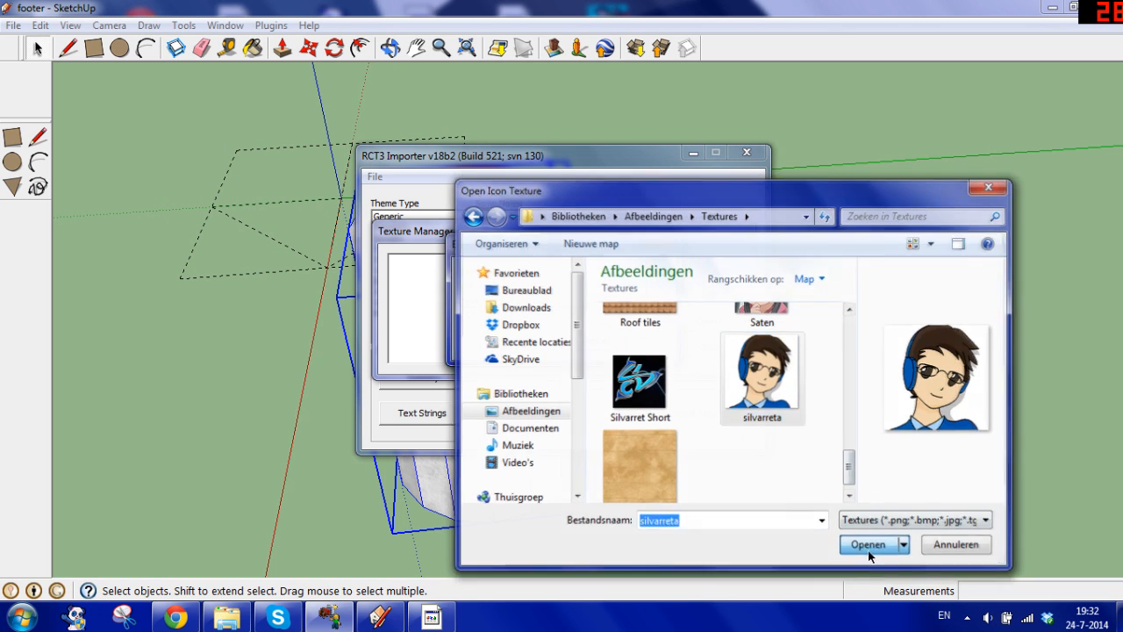
click(547, 339)
click(709, 347)
Step: Automatically generate the icon references from the silvarreta texture and close the Icon Manager
click(516, 412)
click(724, 355)
click(626, 264)
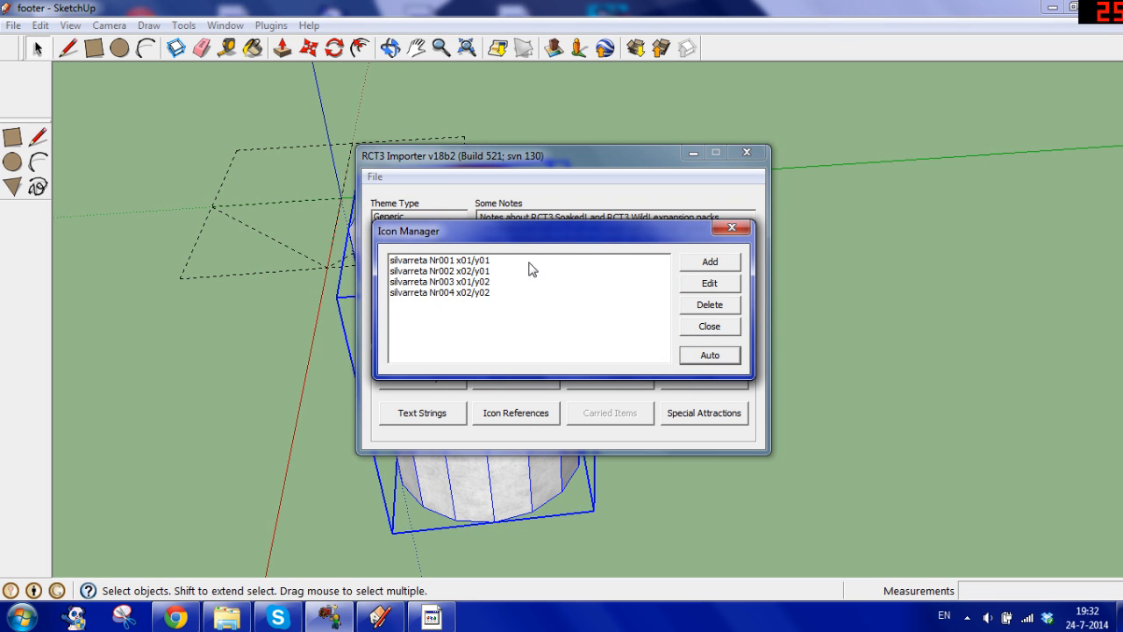
click(471, 260)
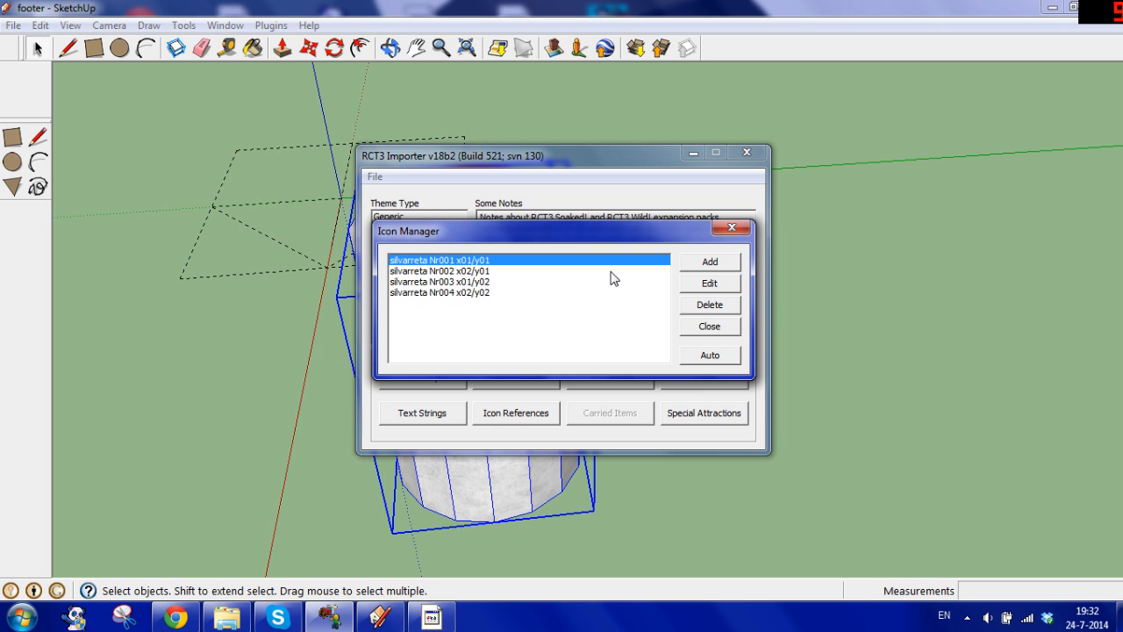
click(706, 328)
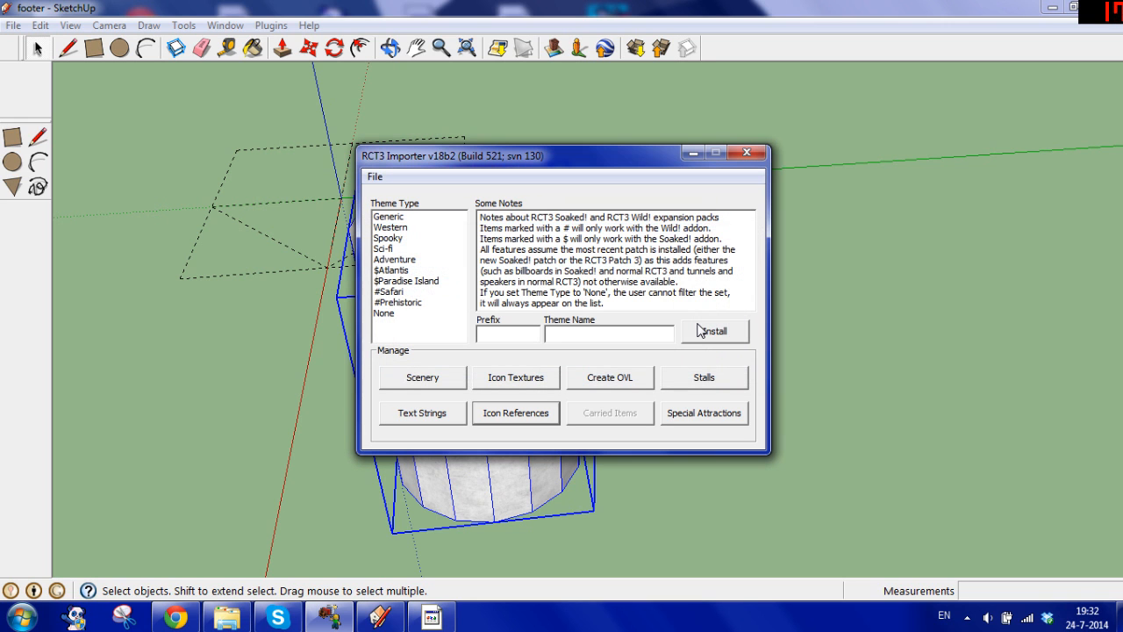
Step: Set the theme prefix to Silvarret and its name to Footers, and add a scenery item using SilvarretFooter.common from Documents
click(515, 332)
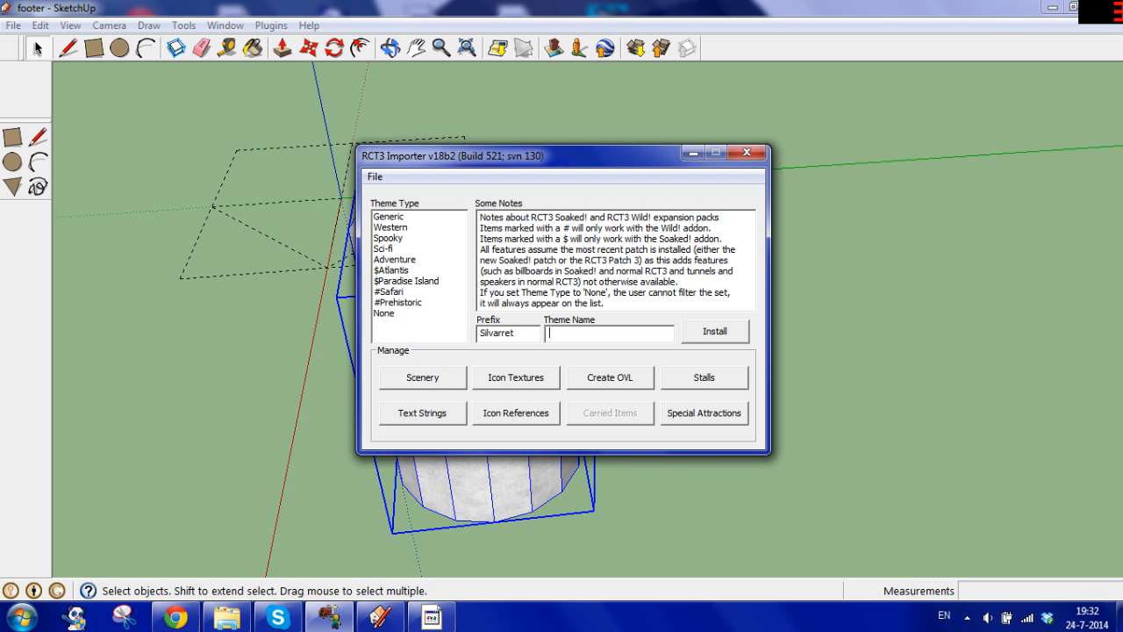
click(427, 377)
click(691, 269)
click(651, 110)
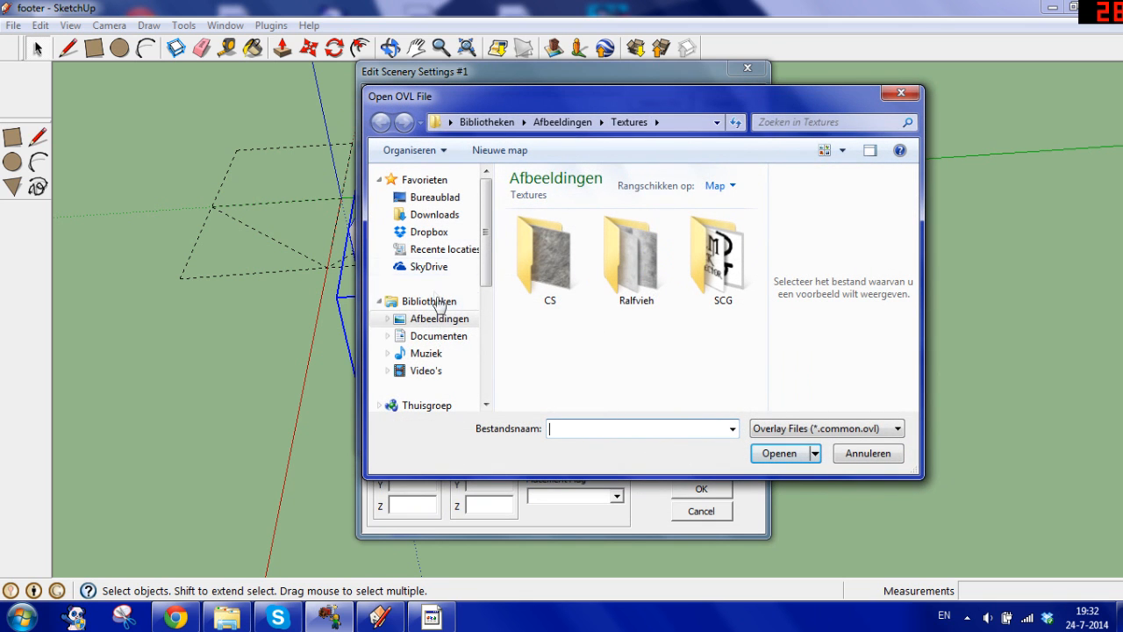
click(438, 336)
drag(759, 243, 759, 373)
click(649, 387)
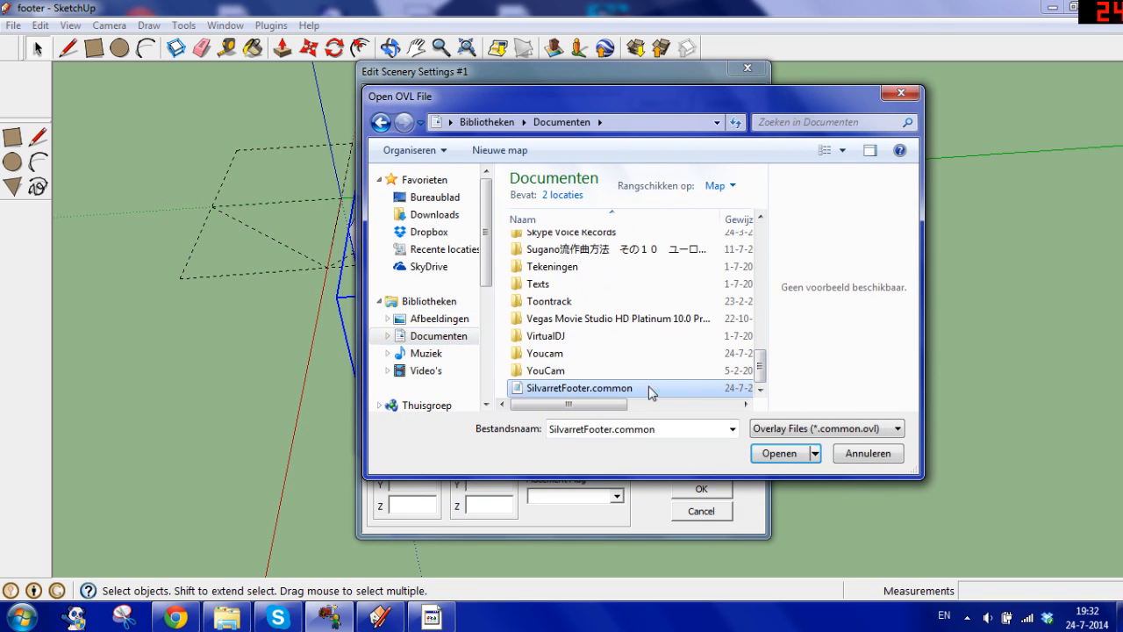
double_click(648, 387)
Step: Set the location within the theme to misc, and assign silvarreta Nr001 x01/y01 as both the group and scenery icon
click(619, 149)
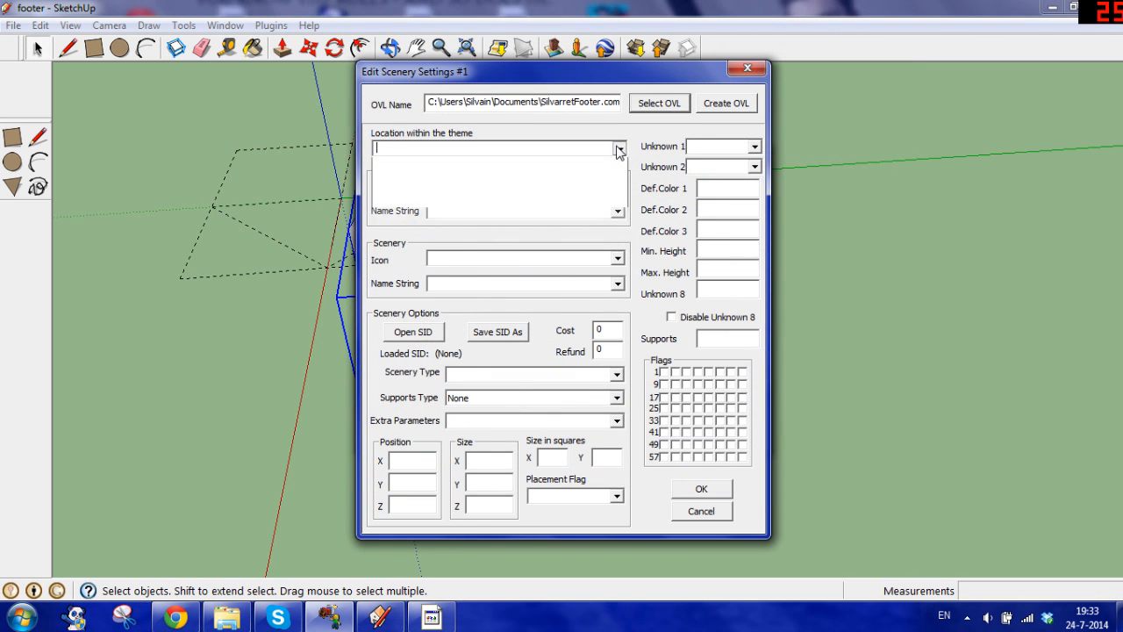
click(576, 150)
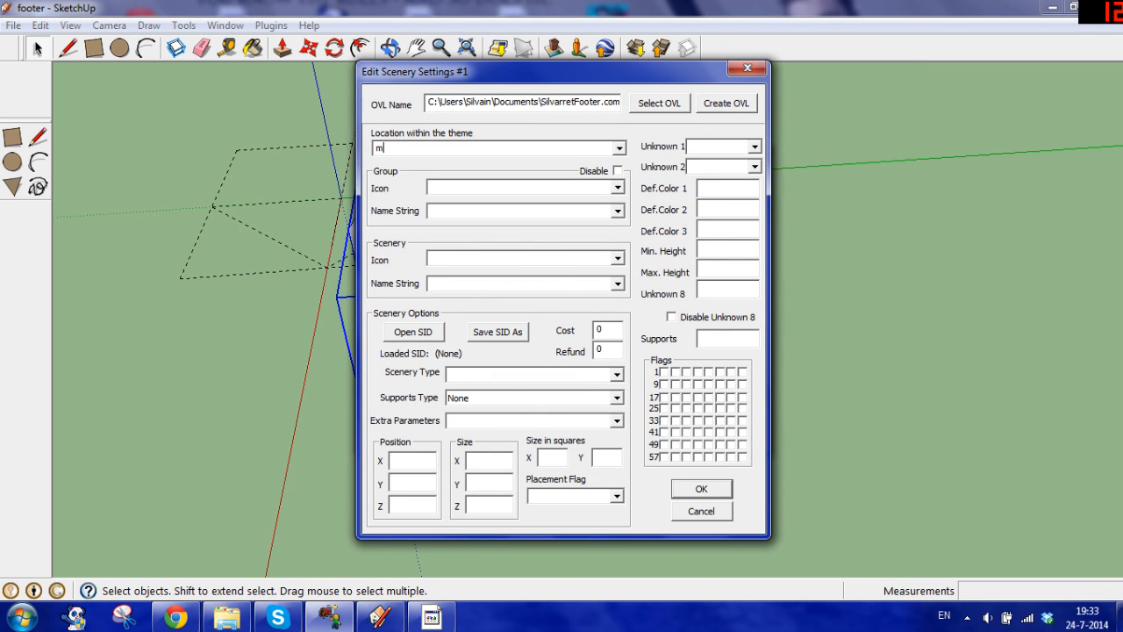
click(519, 187)
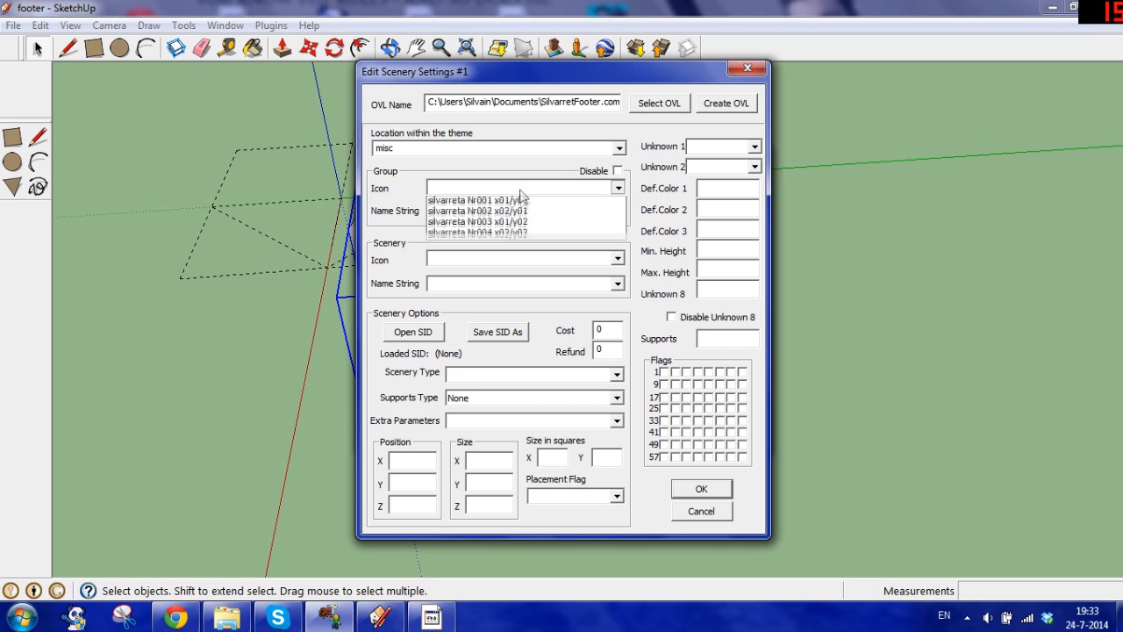
click(522, 198)
click(513, 260)
click(516, 269)
Step: Set the group name string to Silvarret's Footers and the scenery name string to B&M Footer
click(493, 211)
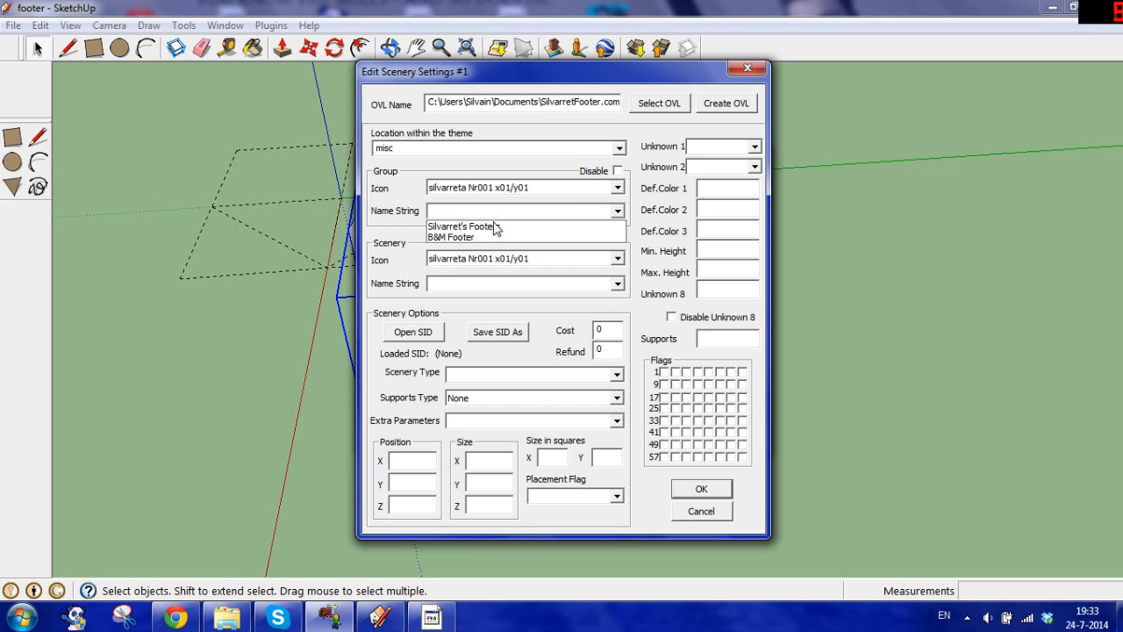
click(500, 228)
click(472, 284)
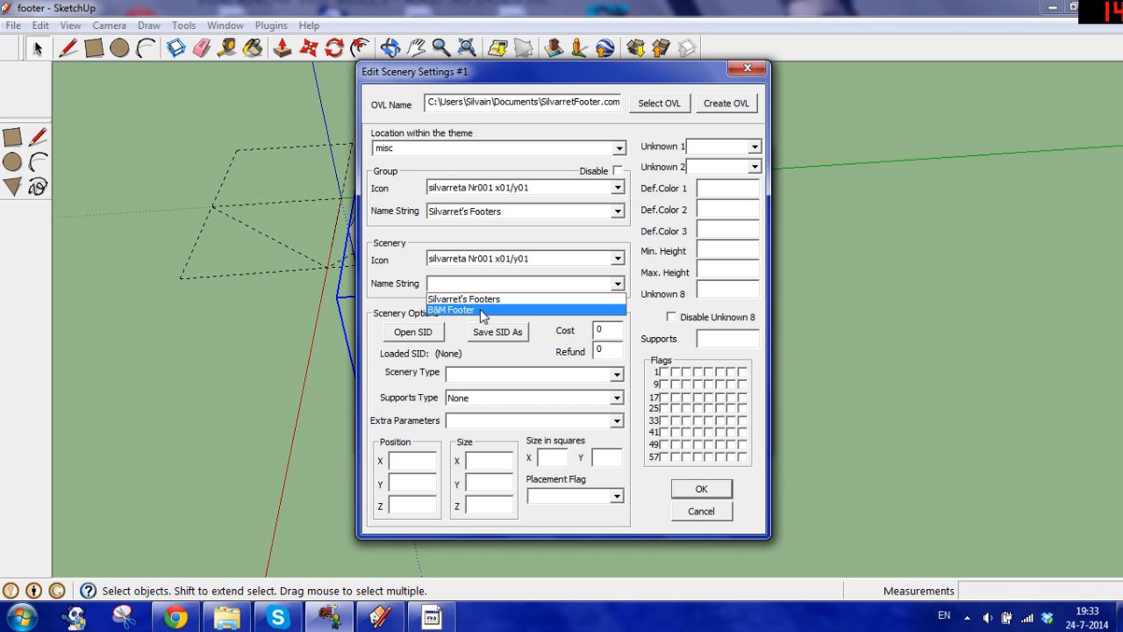
click(481, 310)
Step: Set the scenery type to Wall Straight
click(532, 374)
drag(620, 410, 625, 445)
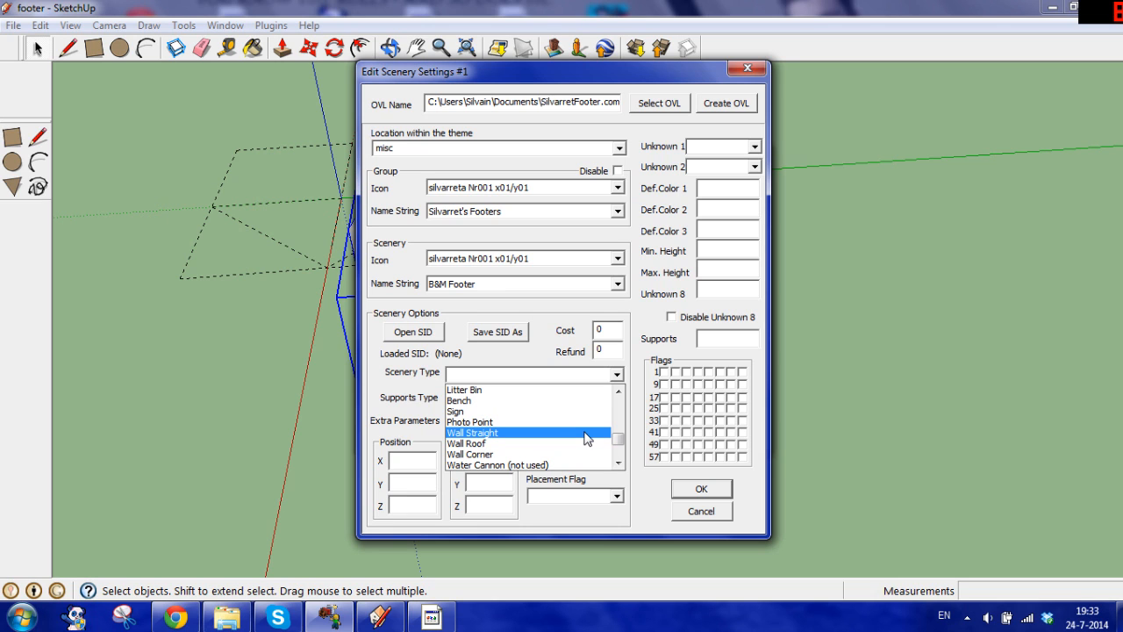
drag(626, 443, 614, 418)
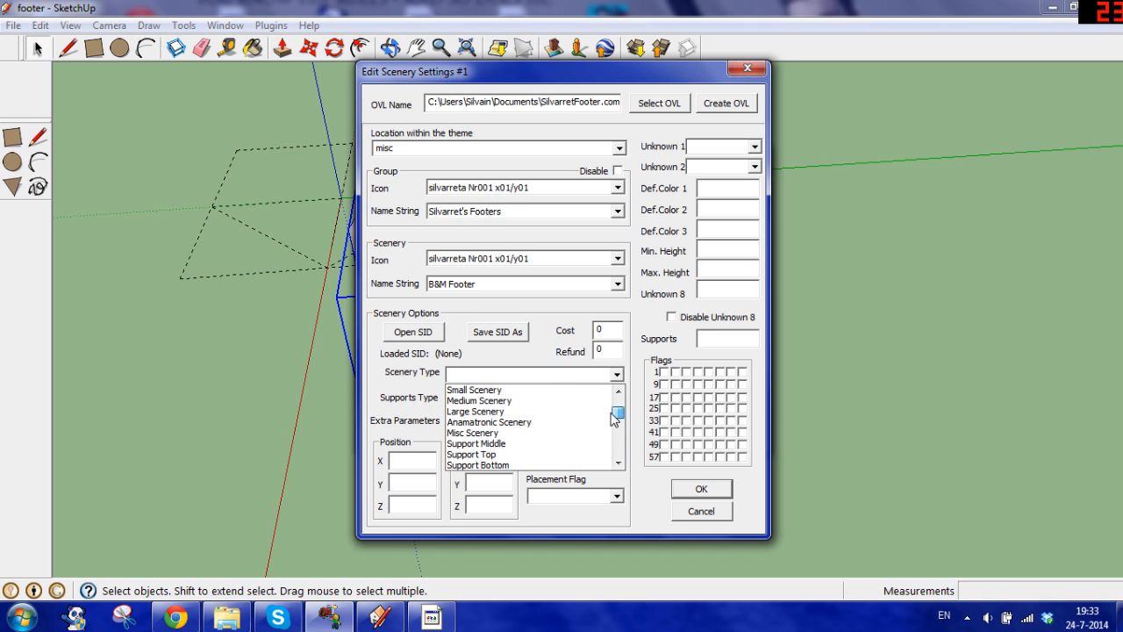
drag(621, 413, 626, 448)
click(508, 405)
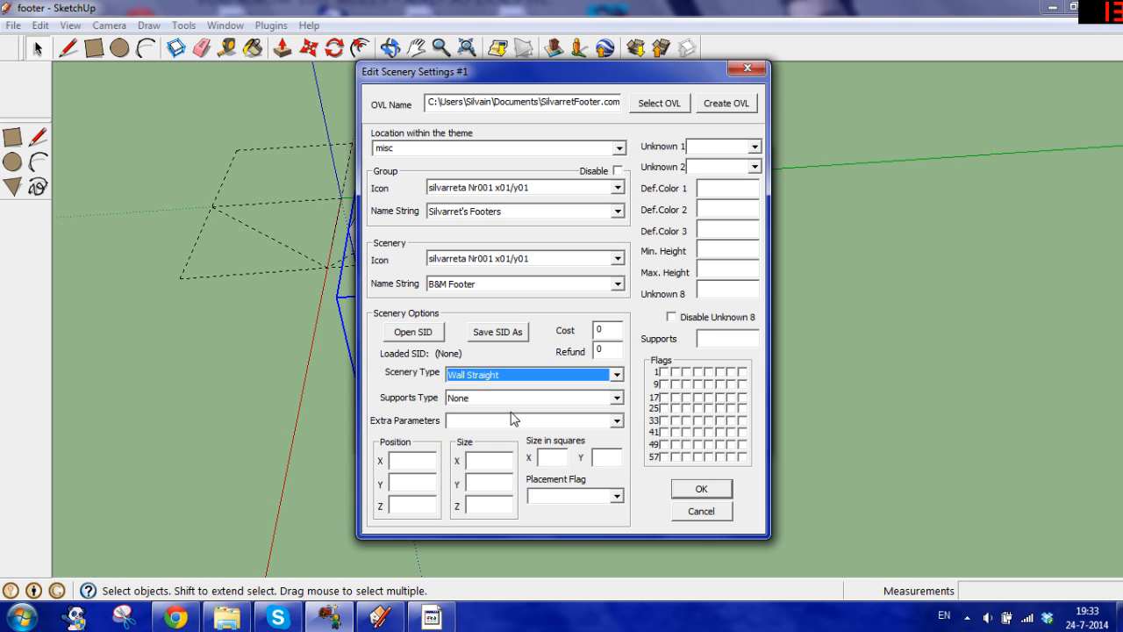
Step: Set the extra parameters to None, position to 0 and size to 4 on every axis, squares to 1 by 1, and placement flag to 1/4 Tile
click(517, 421)
click(505, 446)
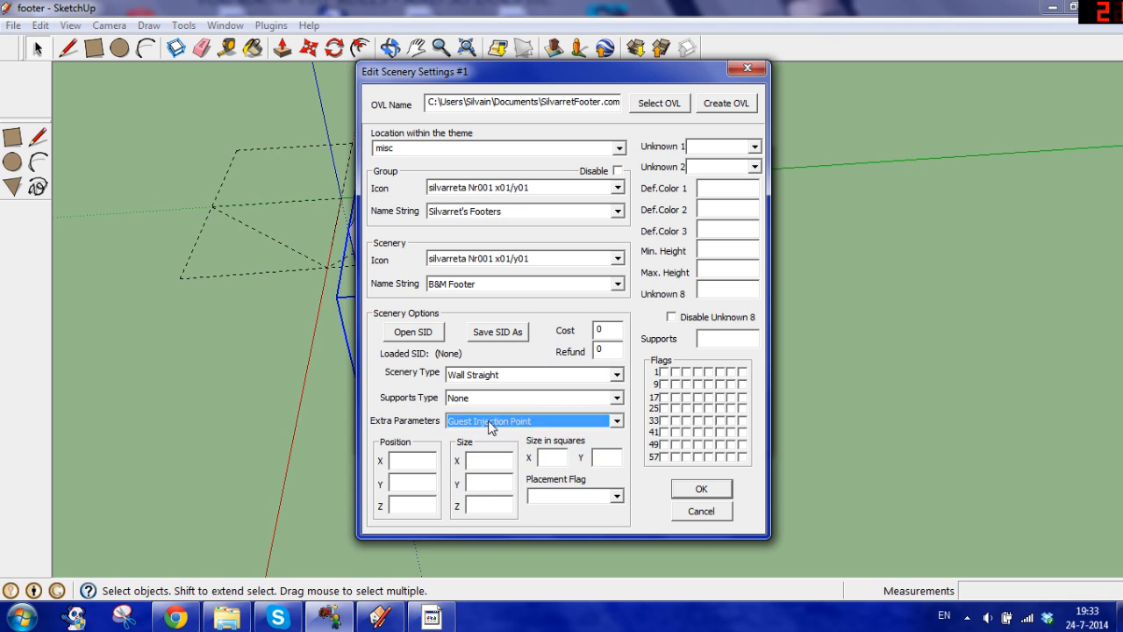
click(489, 424)
click(469, 438)
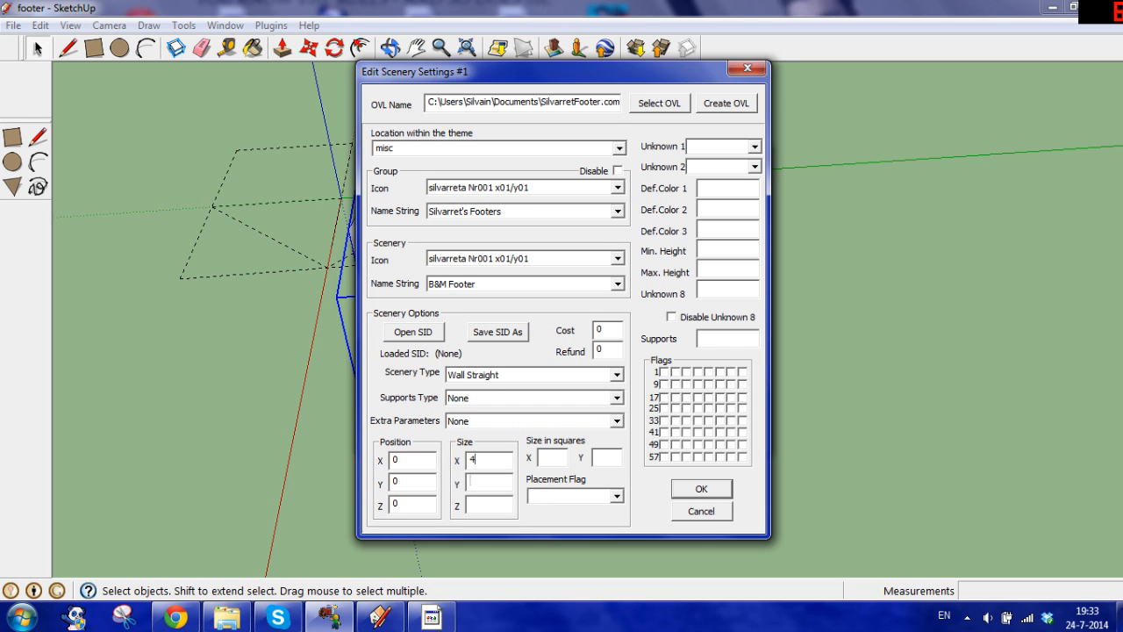
click(616, 497)
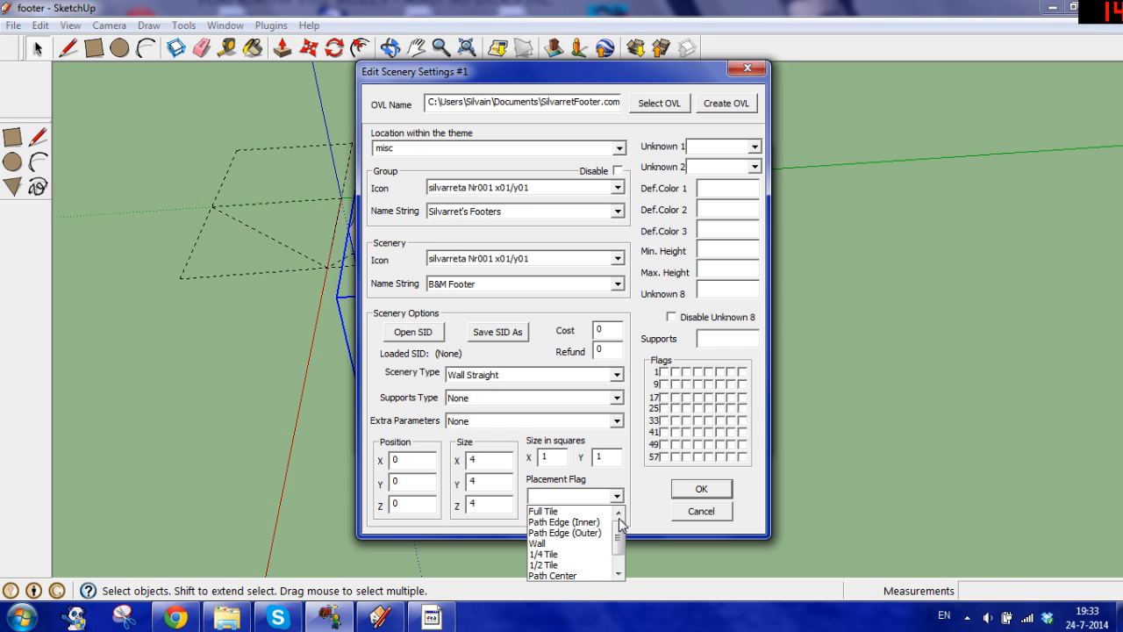
click(572, 553)
Step: Set both unknown options, the default colors, heights, Unknown 8 and supports to 0, then accept the scenery settings and close the scenery list
click(705, 149)
click(705, 161)
click(707, 167)
click(707, 181)
click(708, 188)
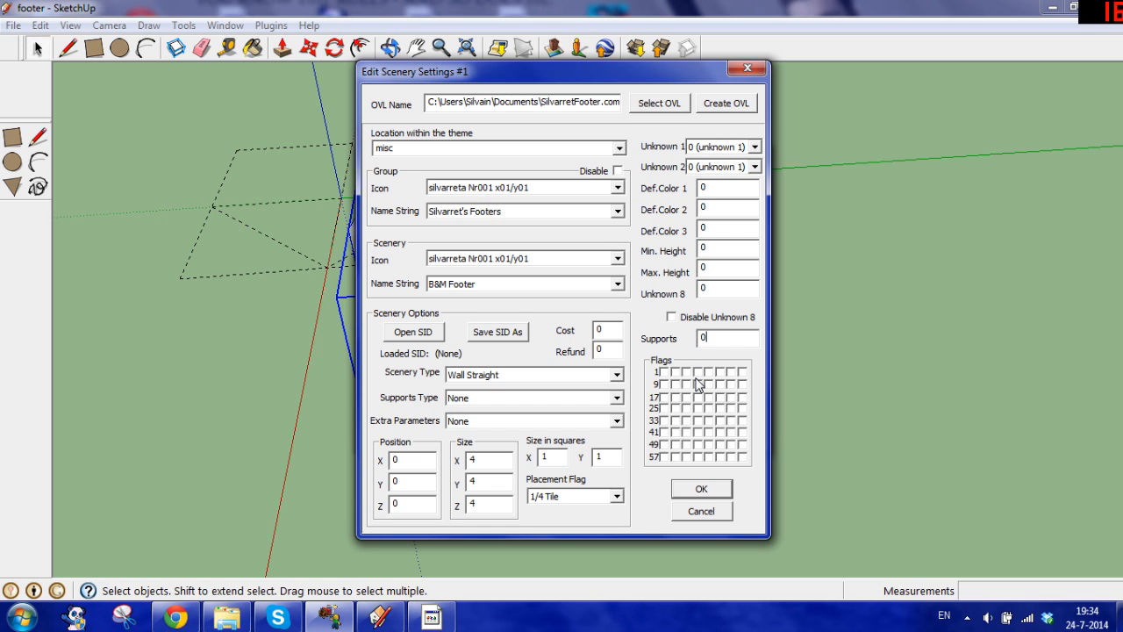
click(701, 490)
click(709, 347)
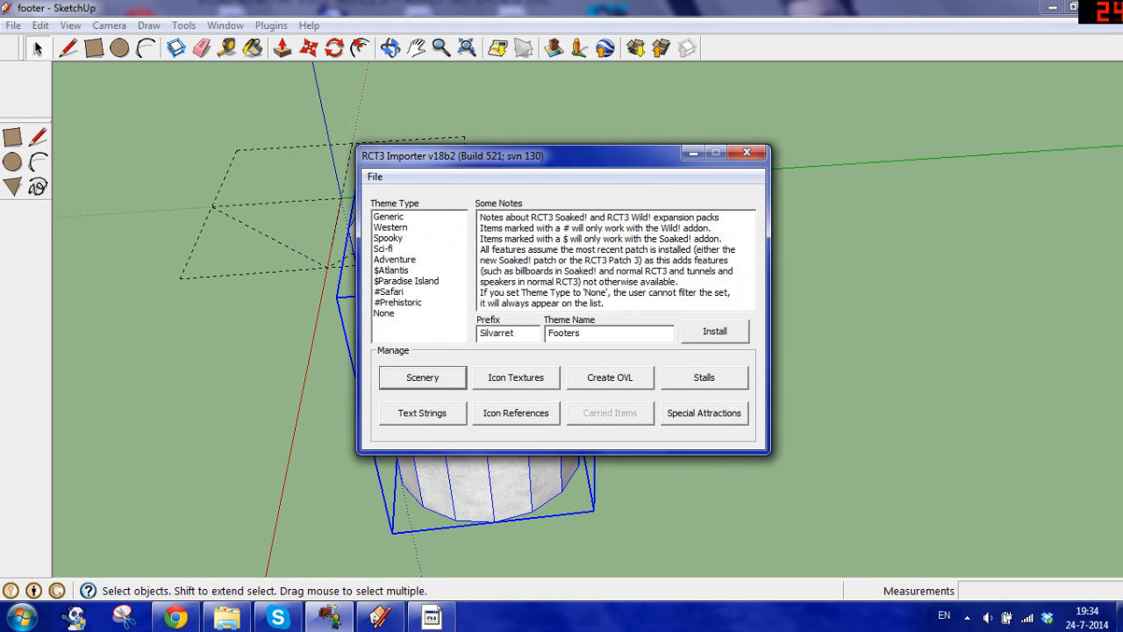
Step: Try to save the theme file
click(374, 178)
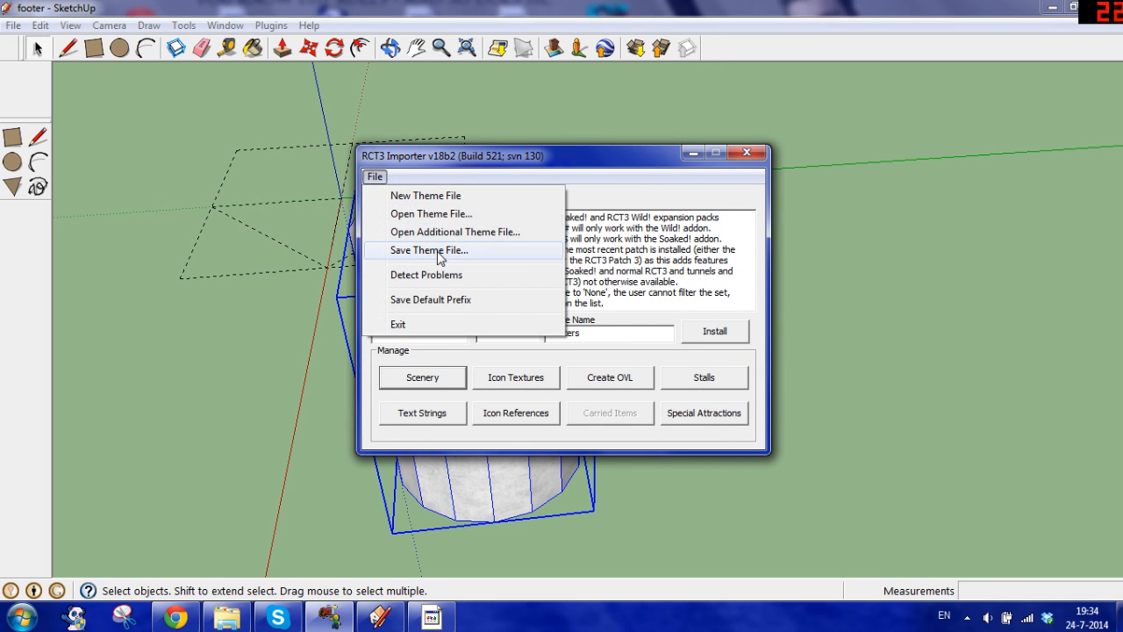
click(426, 250)
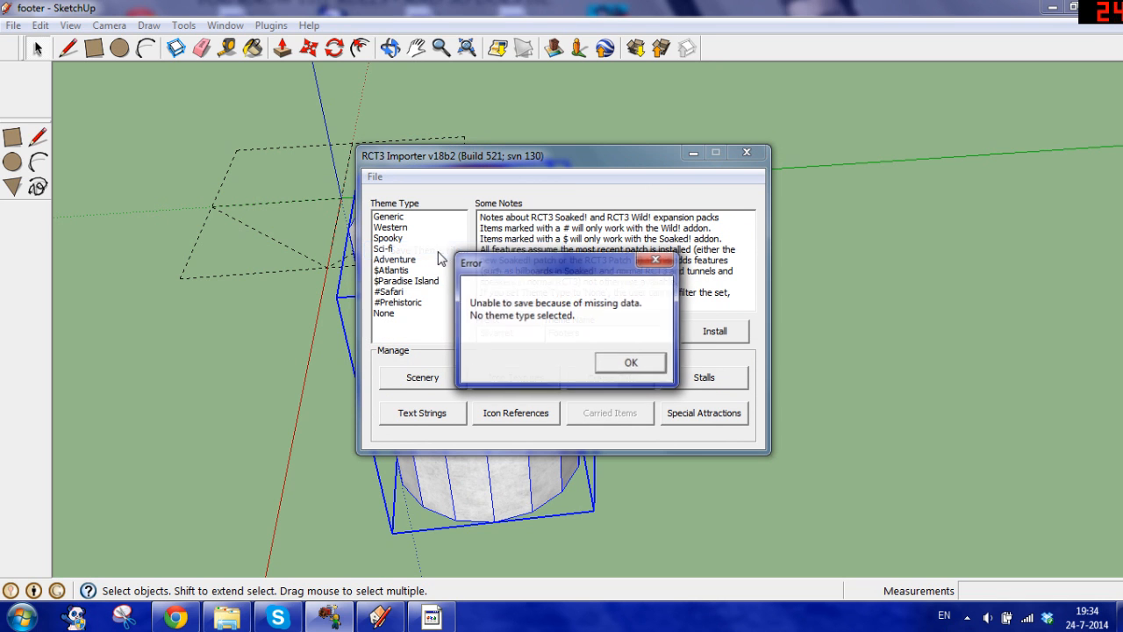
click(657, 259)
Step: Set the theme type to Generic and save the theme file as Silvarret's Footers in Documents
click(386, 219)
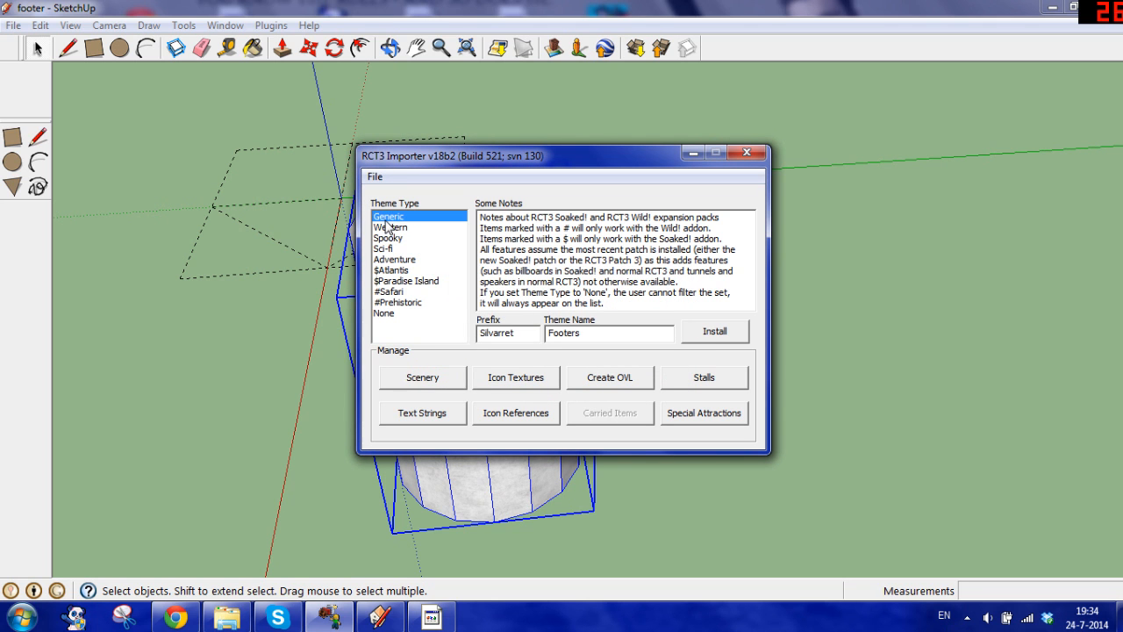
click(374, 177)
click(430, 251)
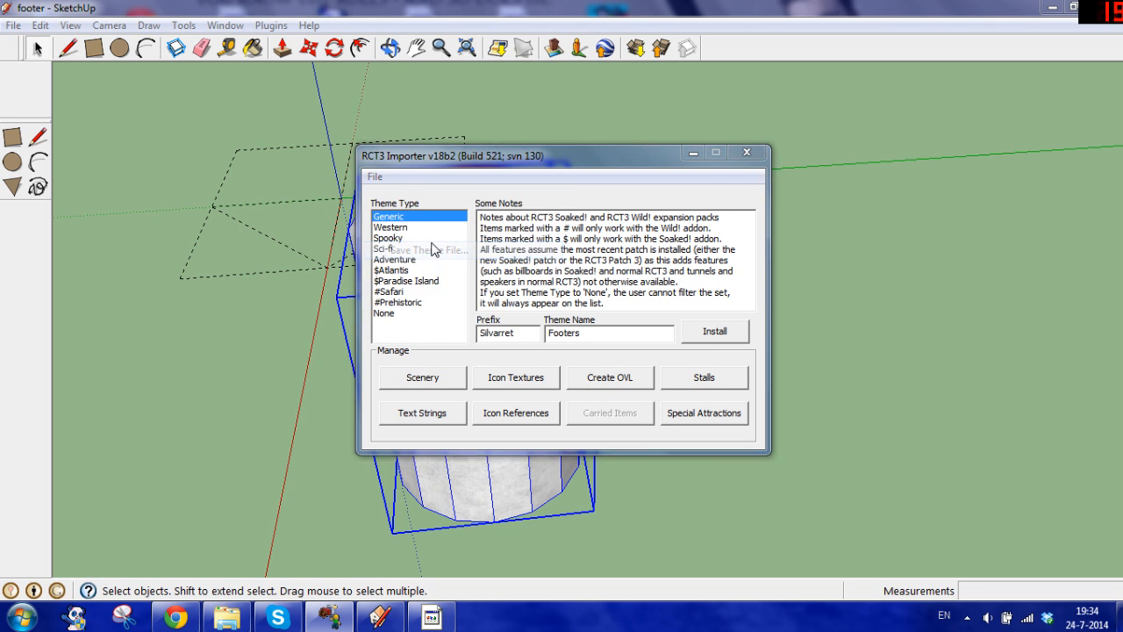
text(Si)
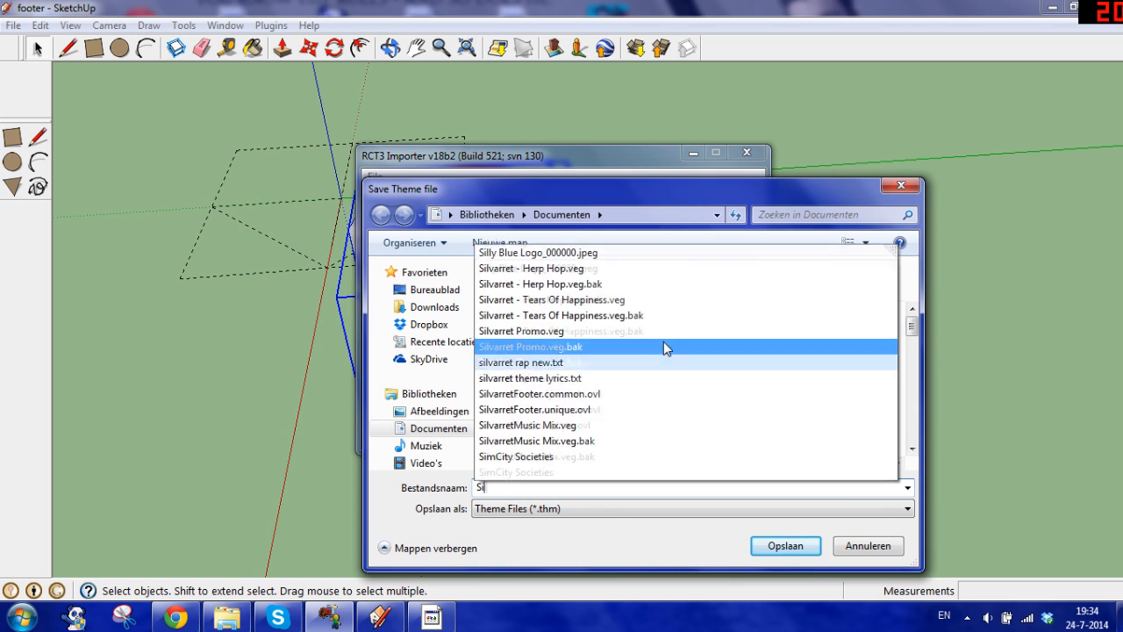
text(lvarret)
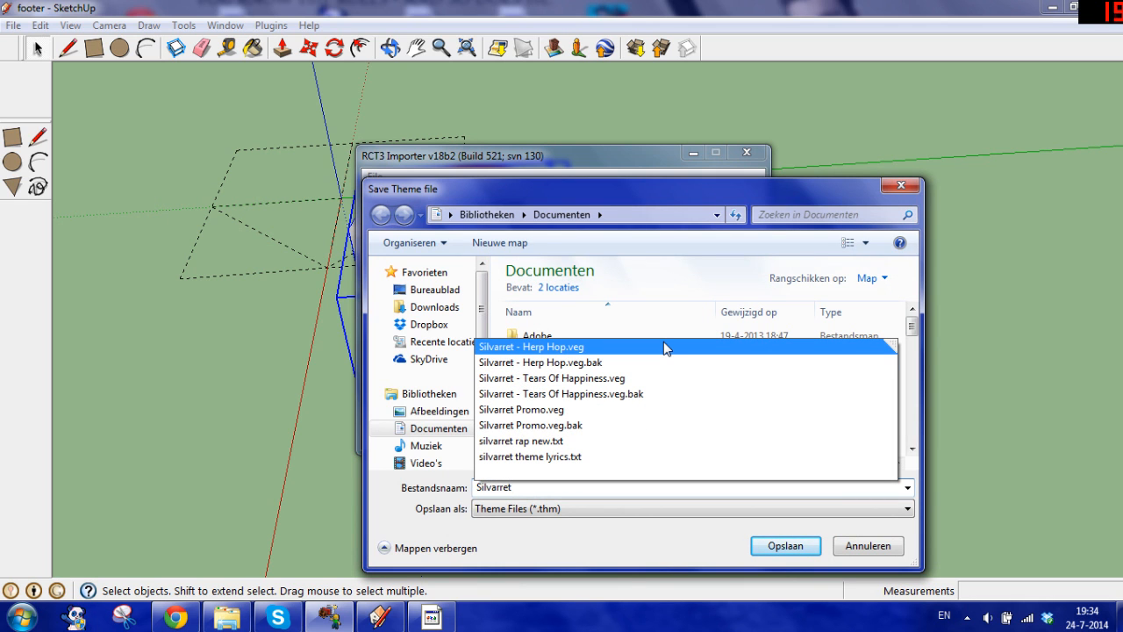
key(BackSpace)
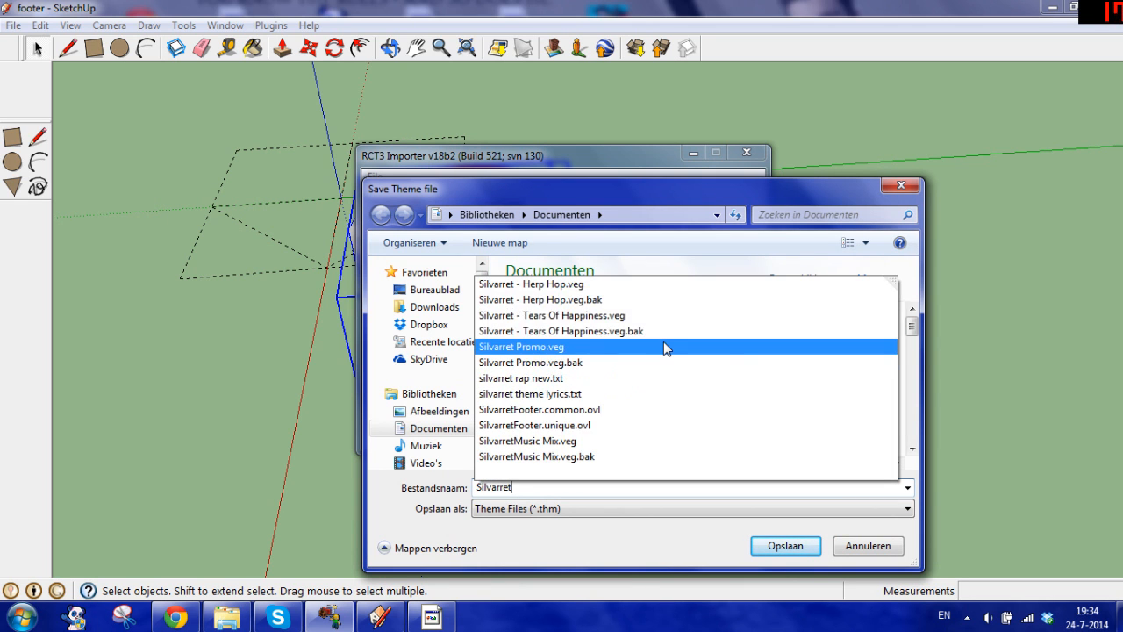
text('s Footers)
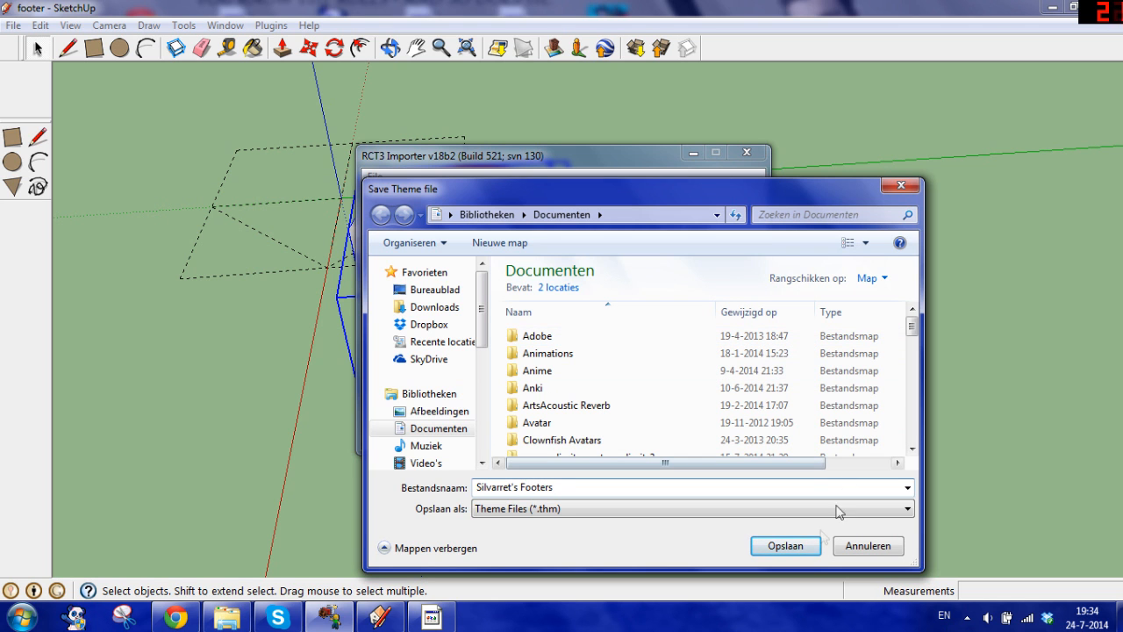
click(794, 545)
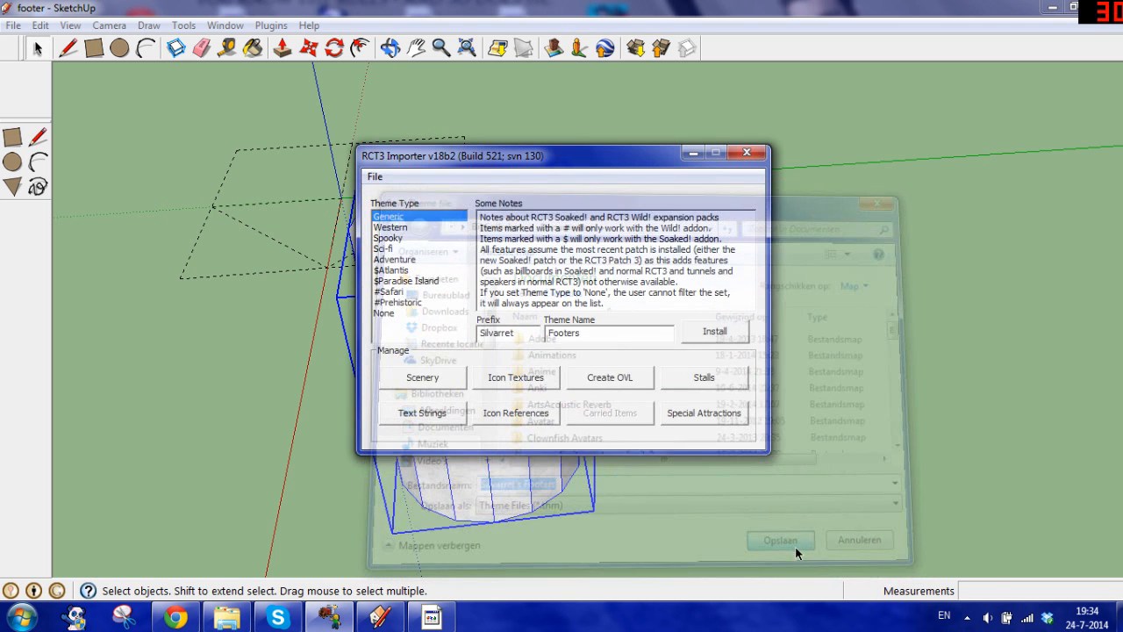
Step: Install the Footers theme and dismiss the completion message
click(723, 331)
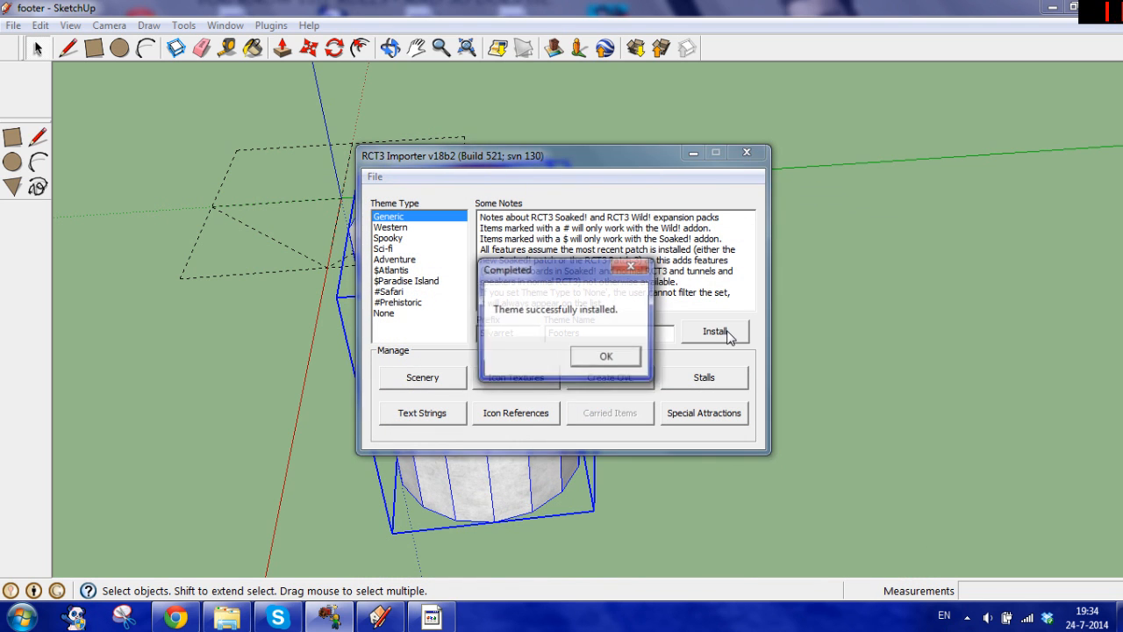
click(596, 356)
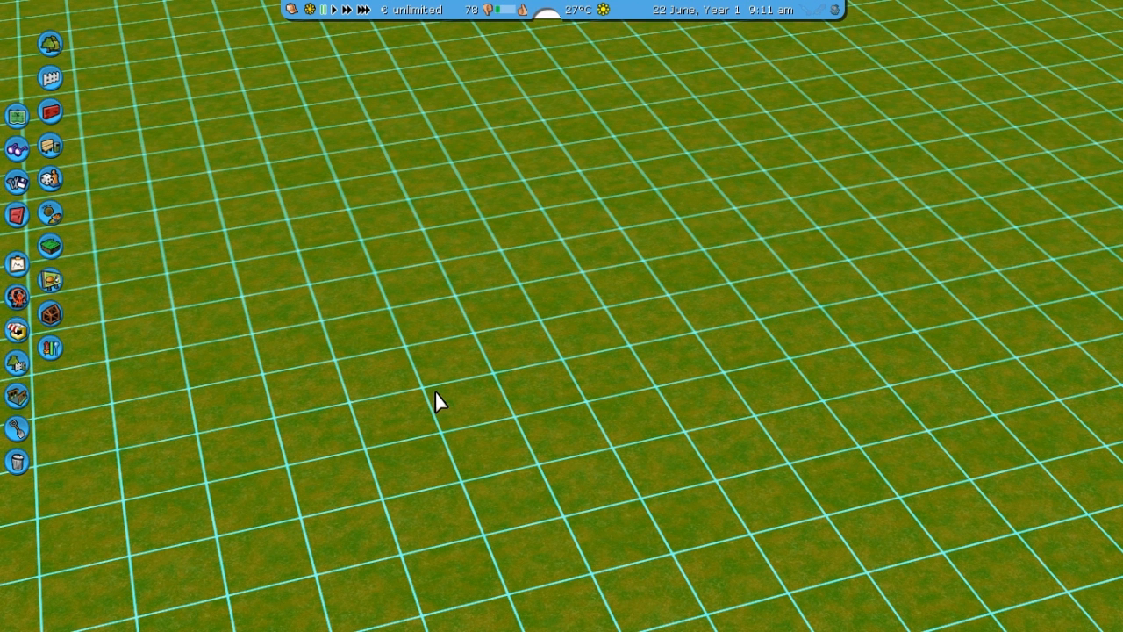
Step: Place the B&M Footer from the Silvarret's Footers set on a grid intersection of the empty terrain
click(55, 112)
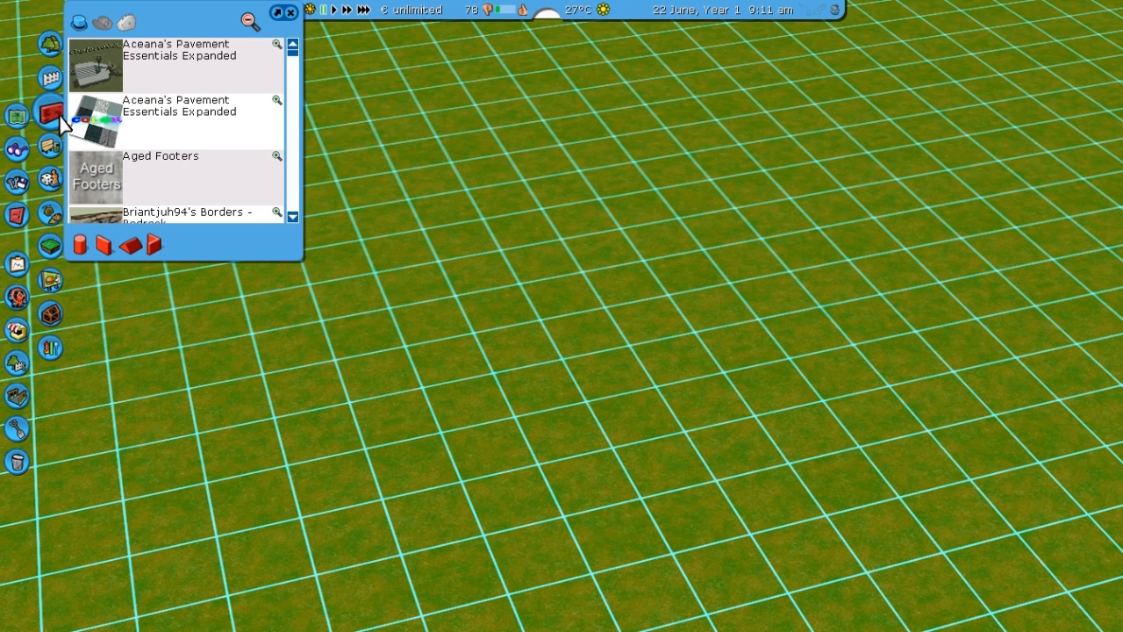
scroll(299, 85, down, 3)
drag(298, 77, 306, 153)
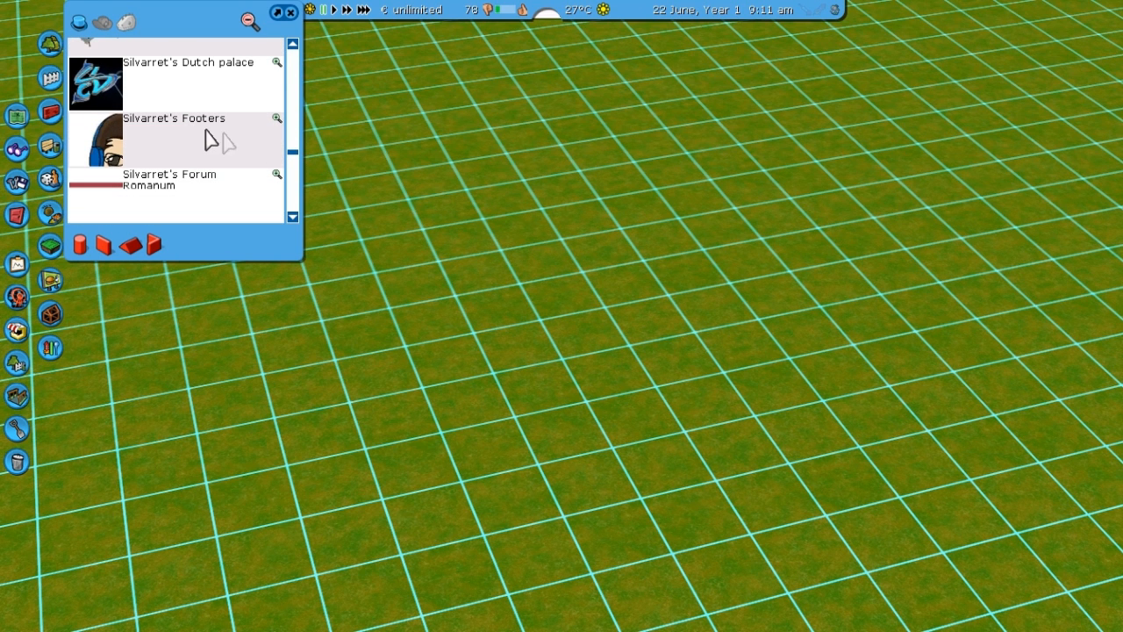
click(204, 139)
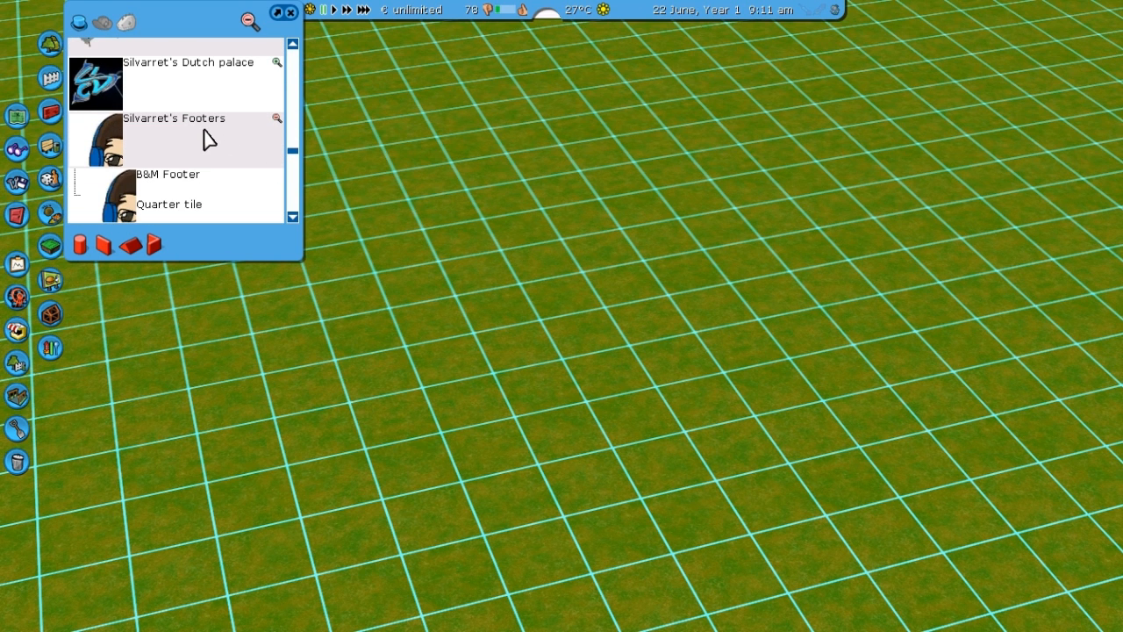
scroll(127, 141, down, 1)
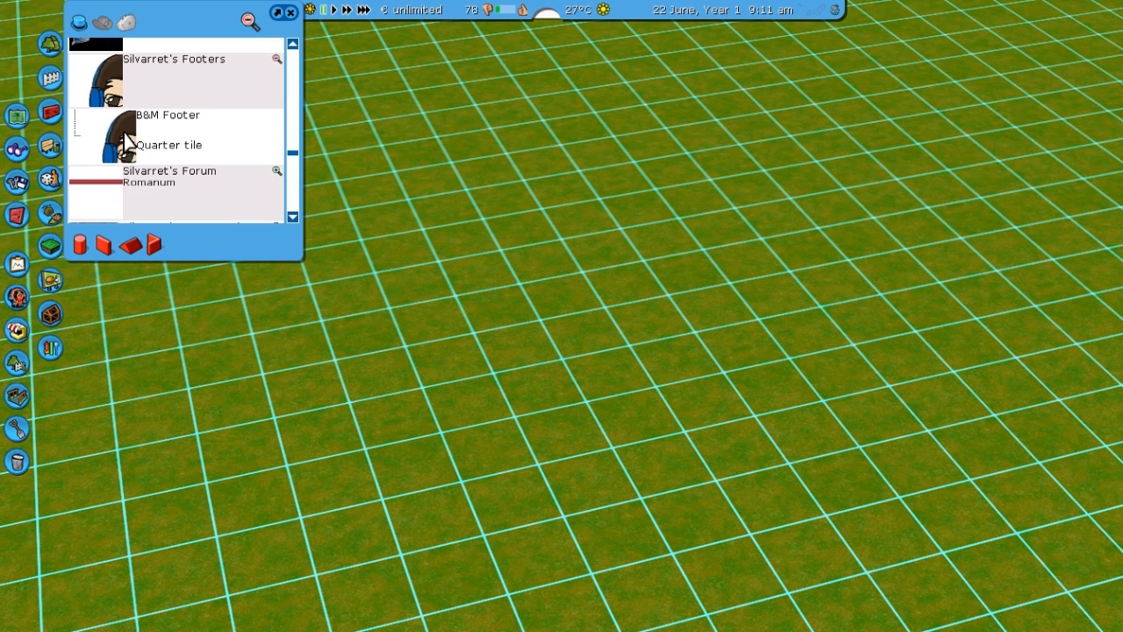
click(127, 140)
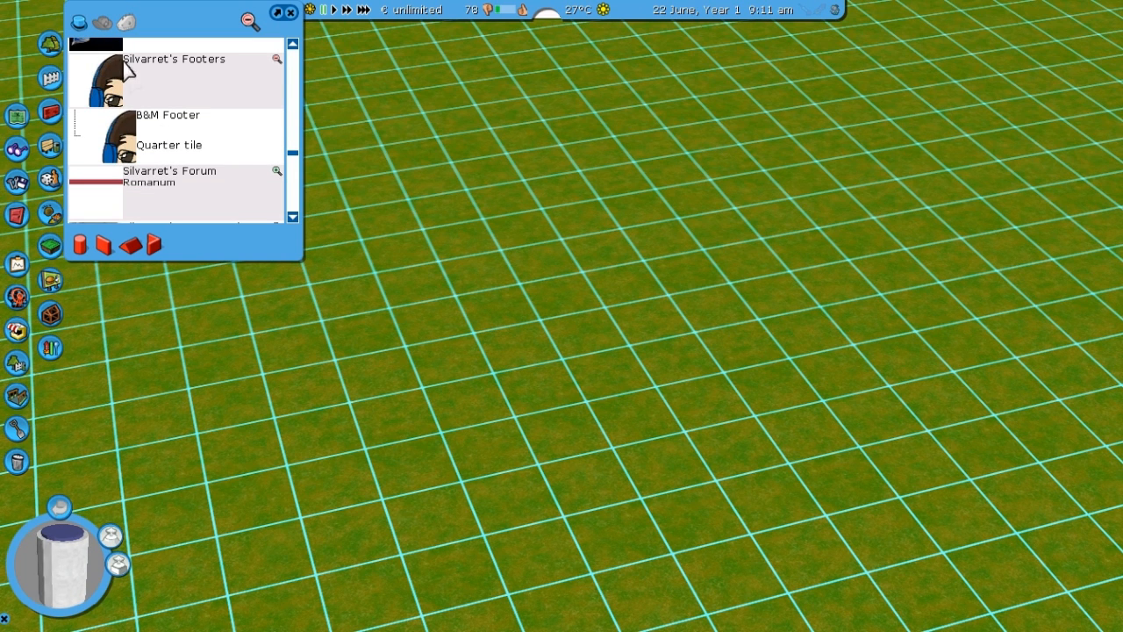
click(175, 143)
scroll(443, 338, up, 2)
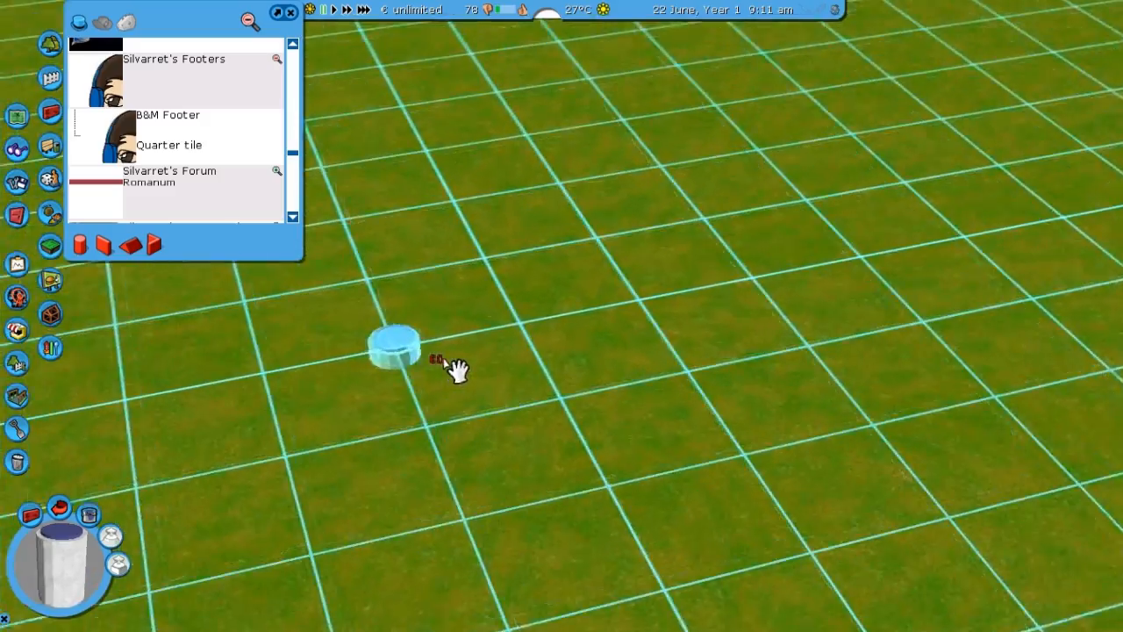
click(588, 337)
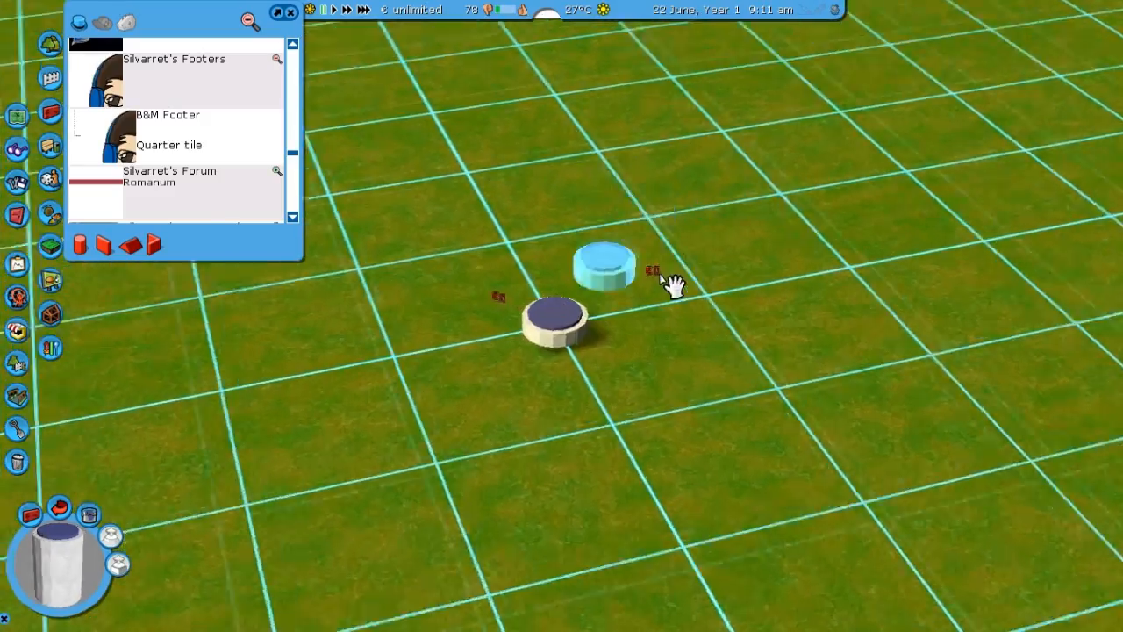
Step: Examine the placed footer's shape and textures from low, high and rotated viewpoints, close up and farther away
scroll(662, 279, up, 2)
middle_drag(665, 283, 649, 237)
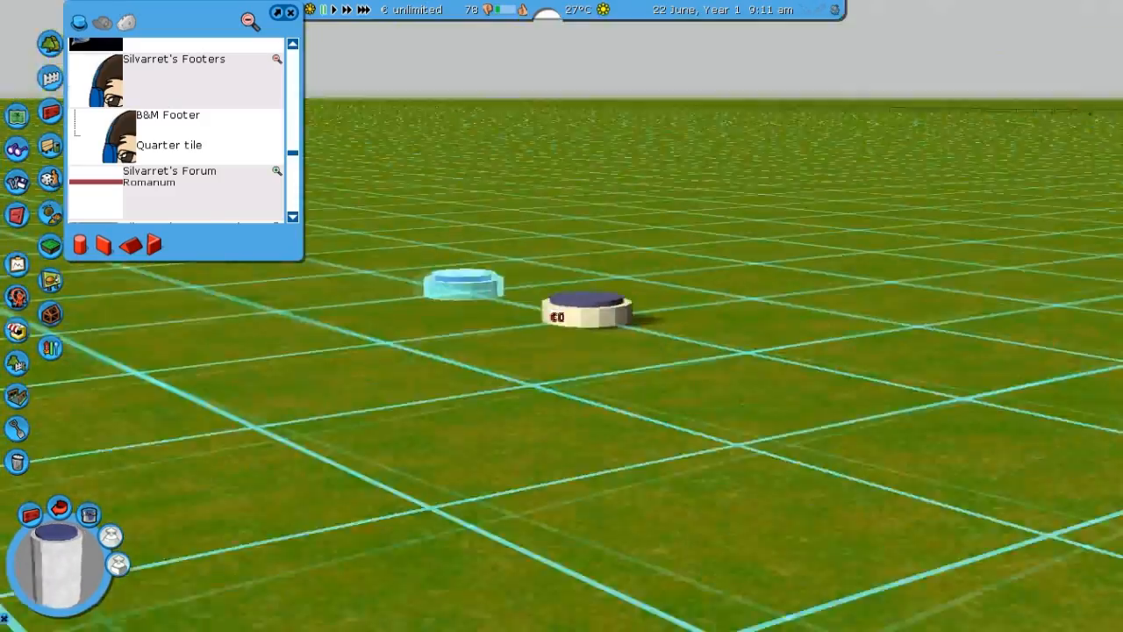
middle_drag(566, 321, 579, 368)
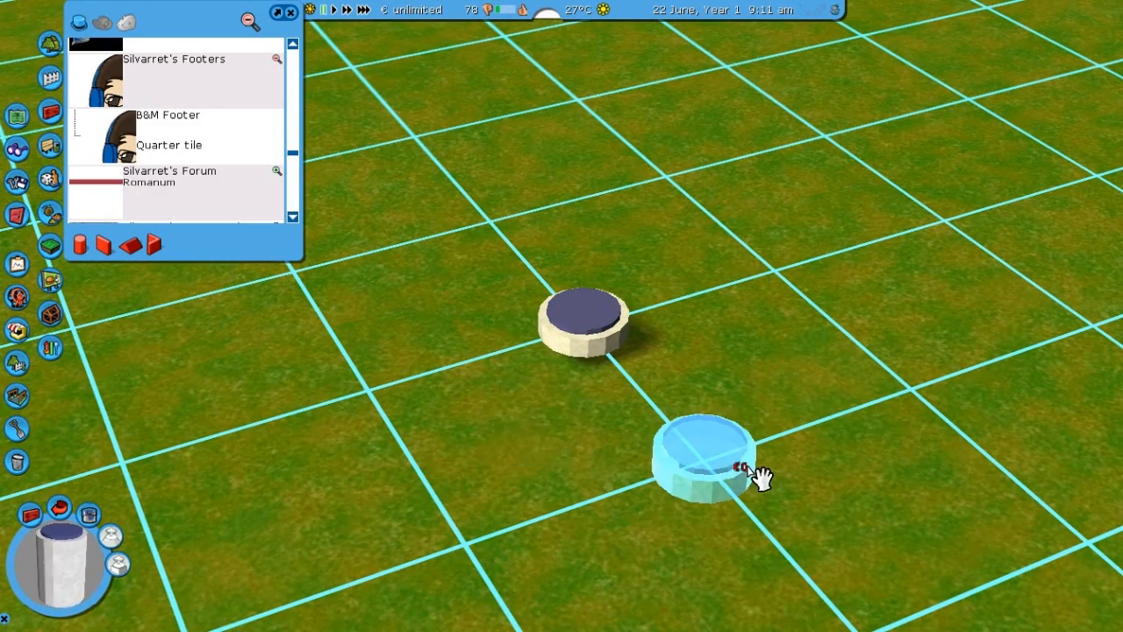
right_drag(516, 576, 619, 362)
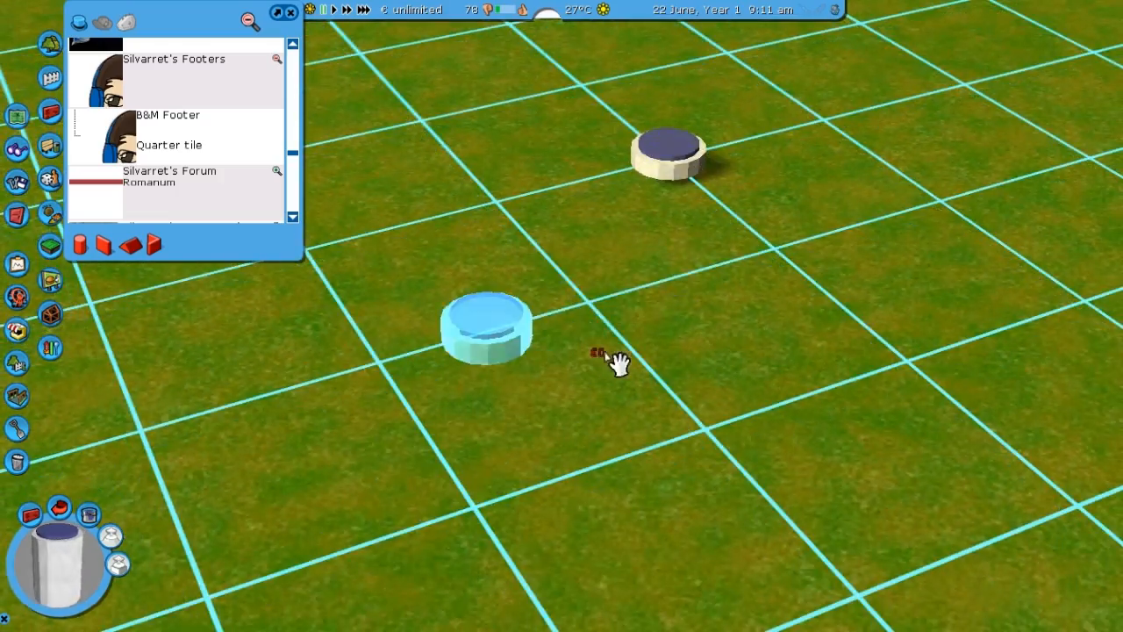
middle_drag(774, 255, 599, 311)
scroll(594, 312, up, 5)
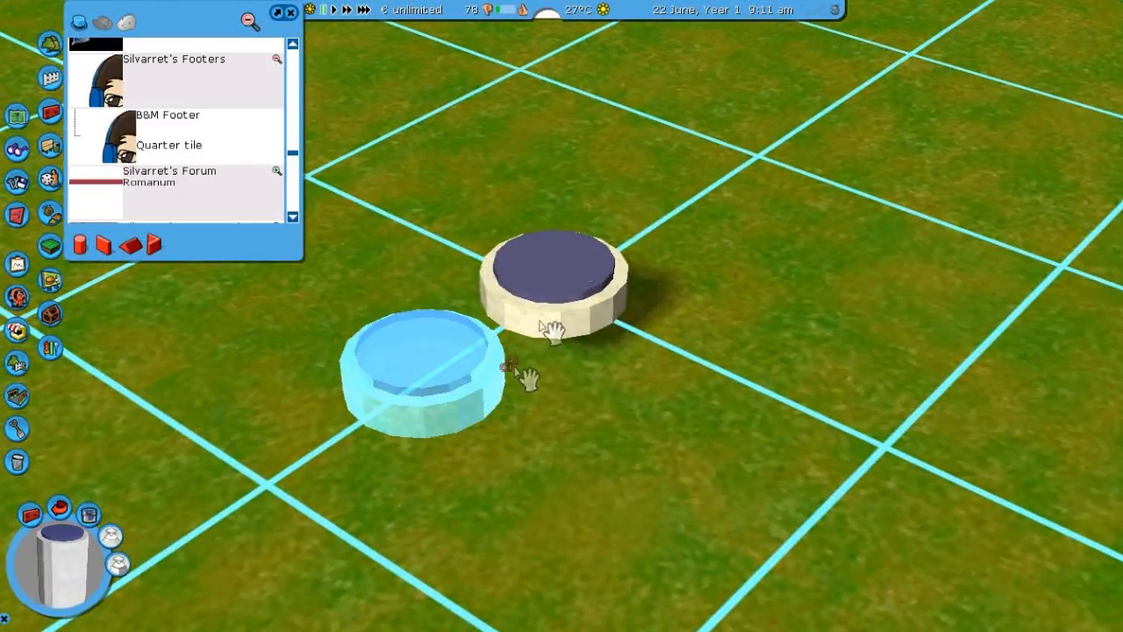
scroll(574, 260, down, 1)
scroll(574, 260, down, 3)
middle_drag(563, 314, 561, 316)
scroll(144, 372, up, 1)
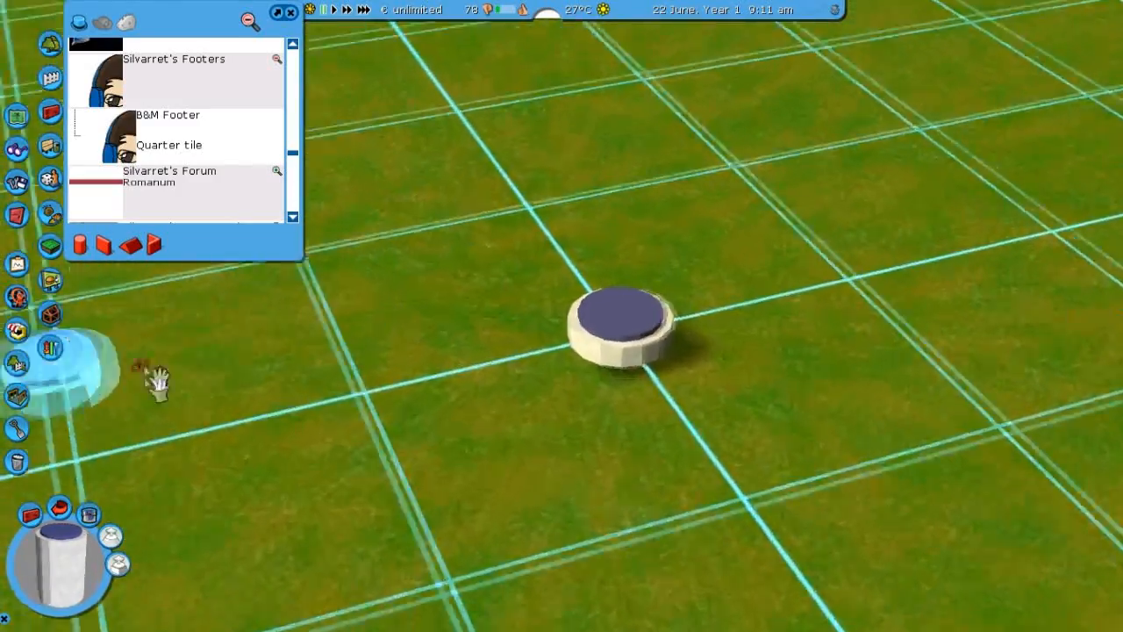
Step: Place two more B&M Footers in a row beside the first, one recoloured red and the other green
click(89, 514)
click(125, 484)
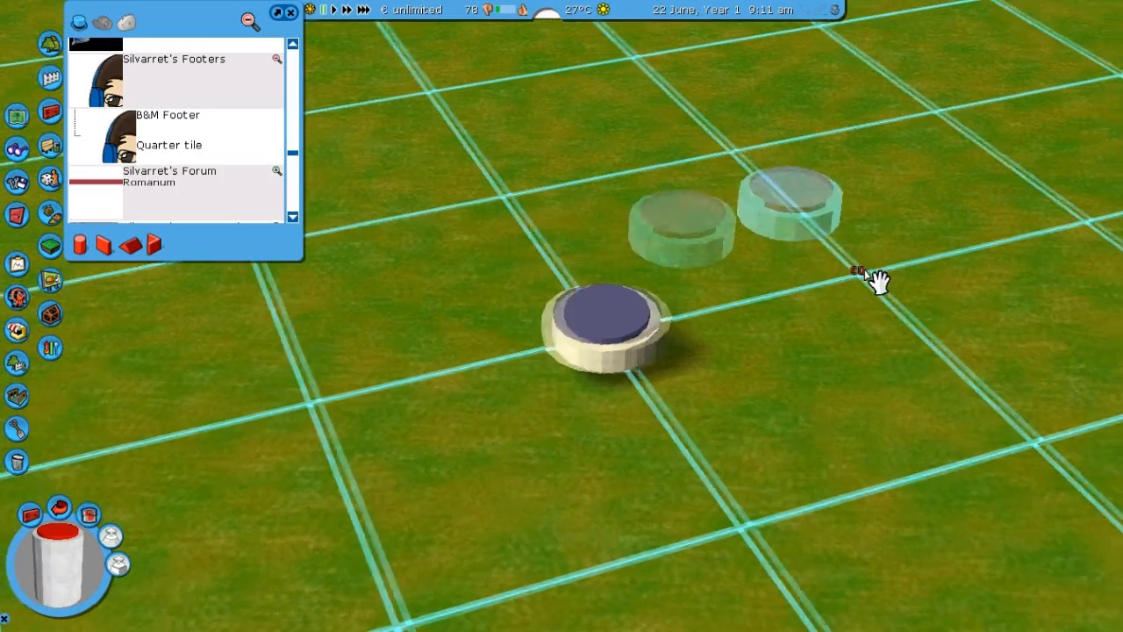
click(847, 275)
key(Right)
click(89, 516)
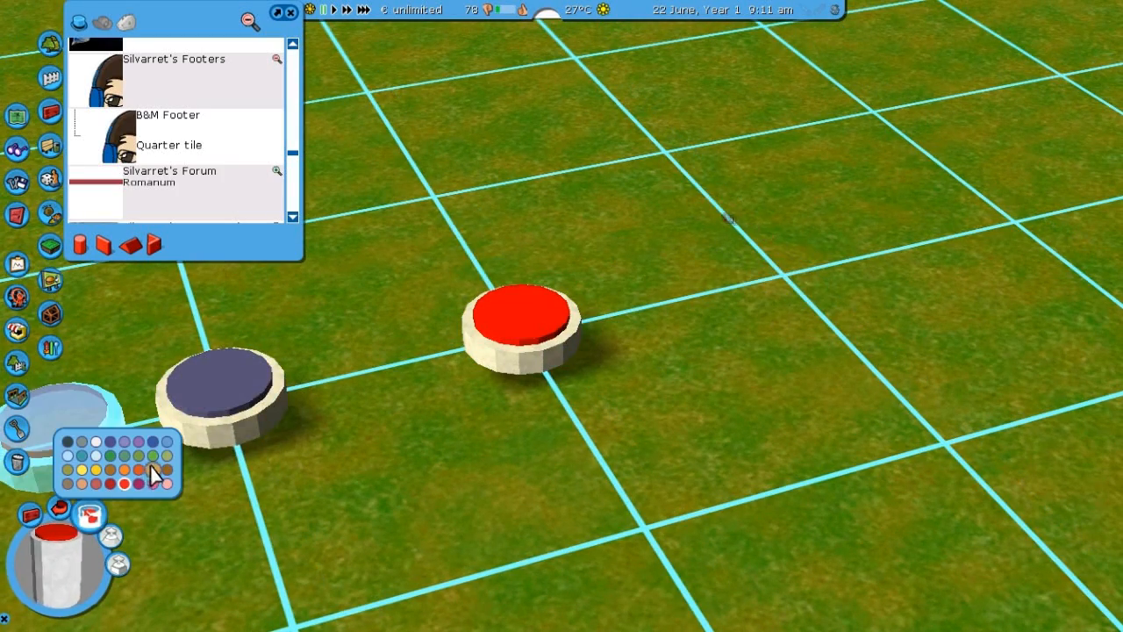
click(149, 453)
click(851, 290)
Step: Choose the Bar Vertical H4 piece, recolour it red and place it upright on the red footer
drag(292, 152, 307, 130)
click(275, 112)
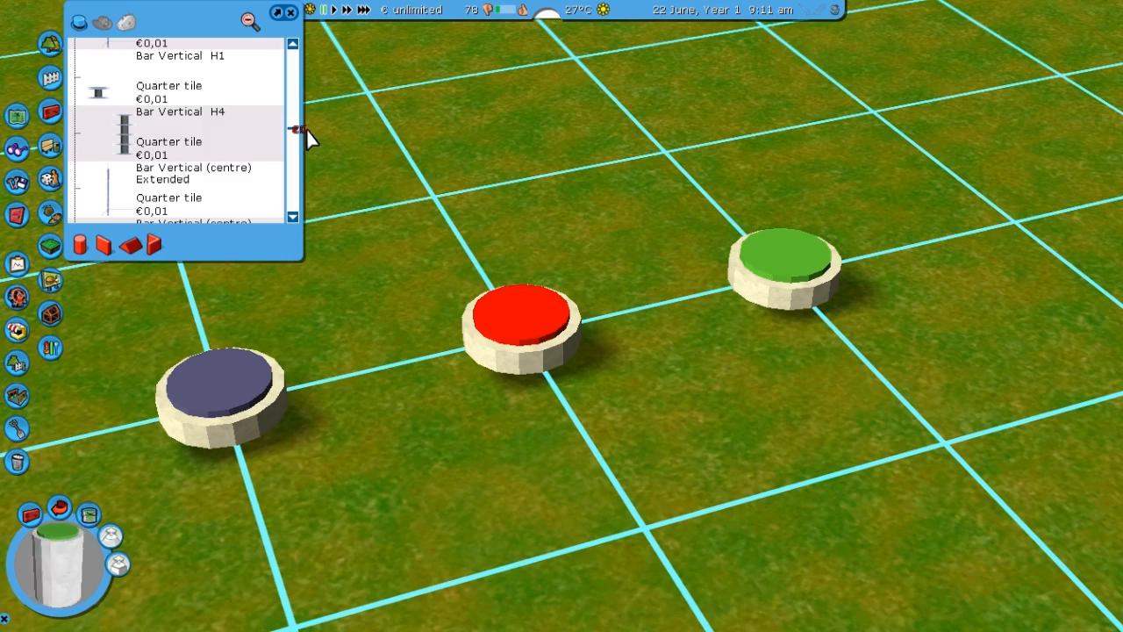
click(226, 142)
click(89, 515)
click(125, 484)
click(592, 364)
scroll(602, 376, down, 3)
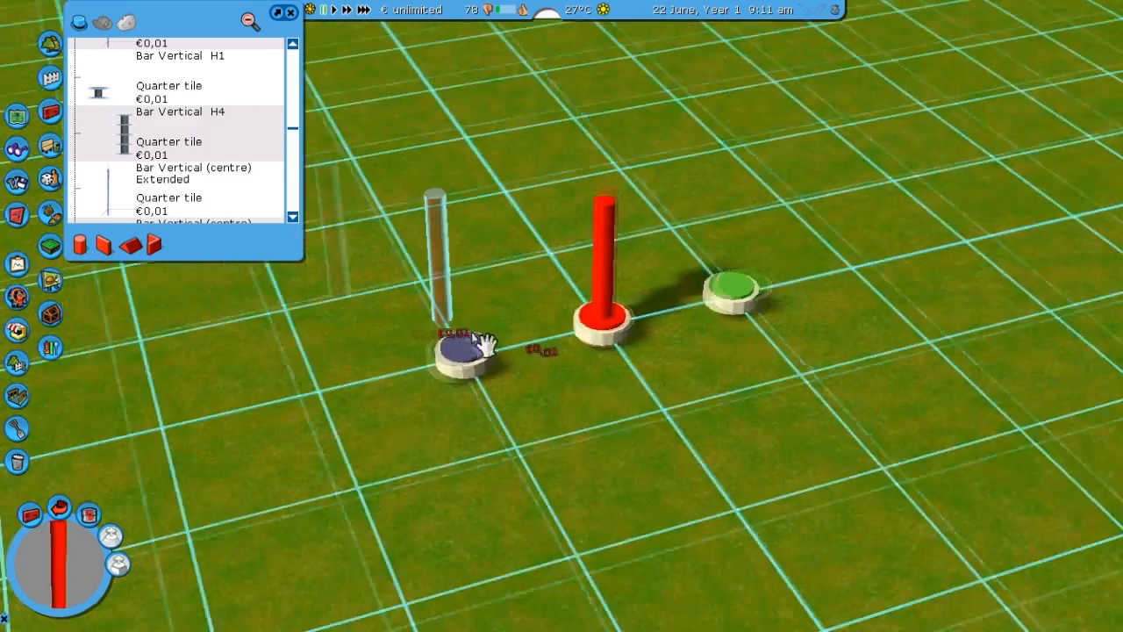
Step: Recolour the vertical bar dark blue-purple and place it on the first footer of matching colour
scroll(474, 334, up, 2)
click(89, 515)
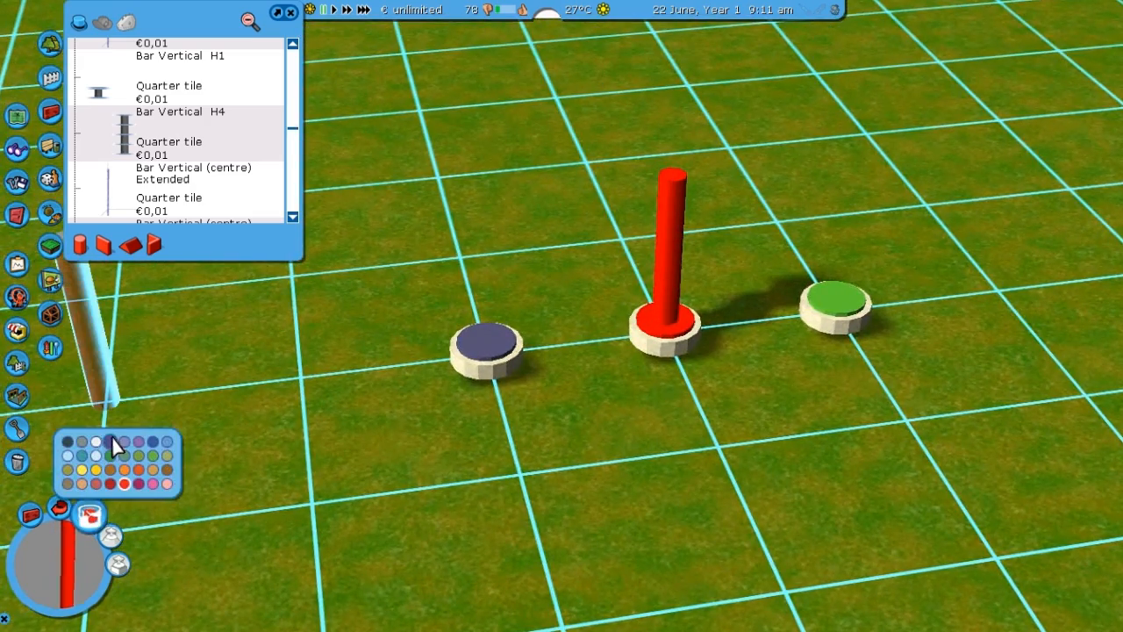
click(113, 437)
click(535, 386)
Step: Recolour the vertical bar green, place it on the green footer and close the custom scenery list
click(89, 514)
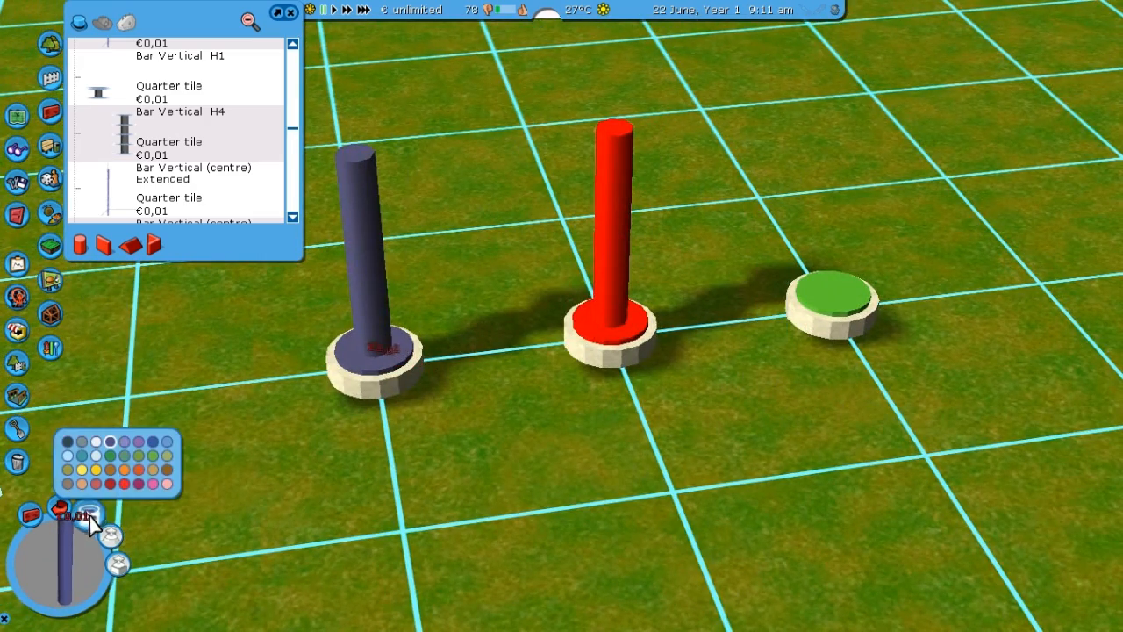
click(143, 456)
click(864, 344)
scroll(354, 441, down, 5)
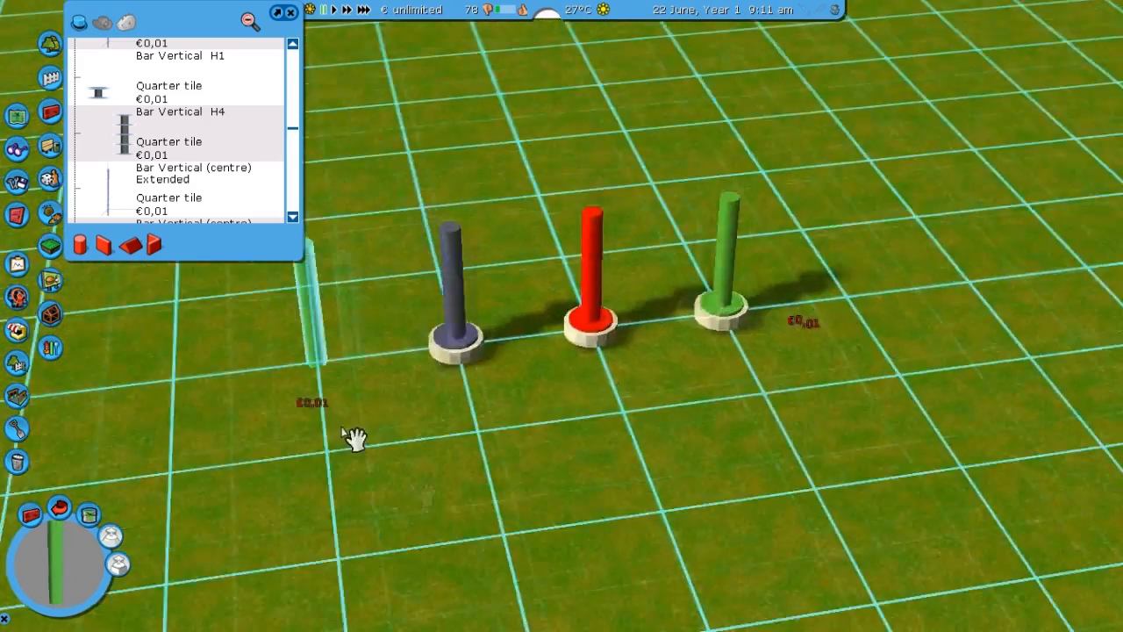
middle_drag(412, 360, 480, 525)
scroll(406, 127, up, 3)
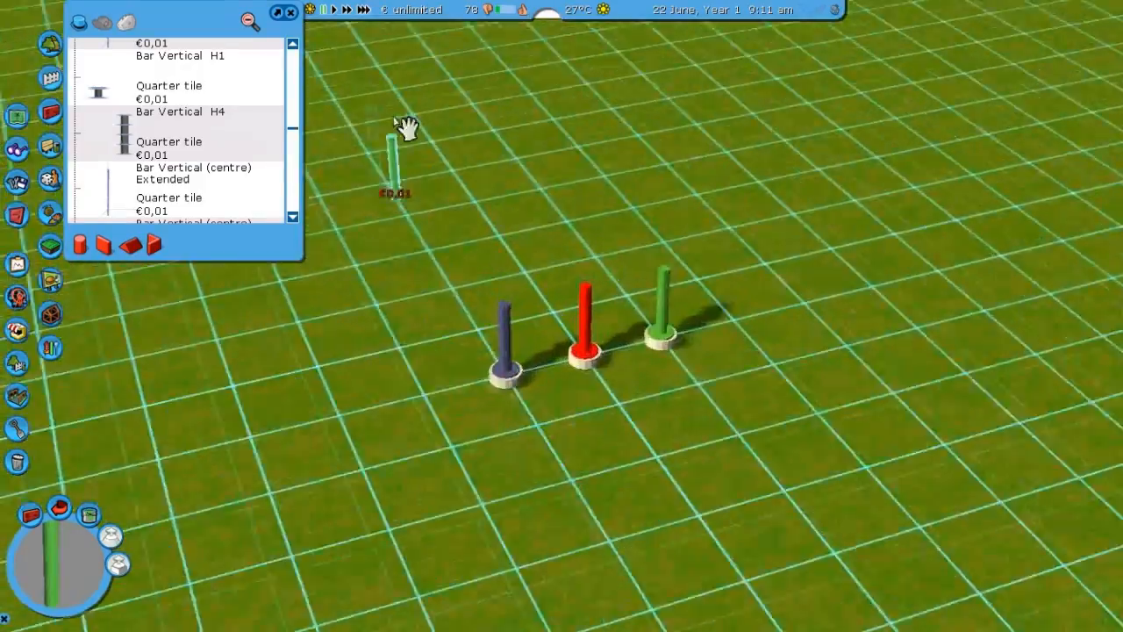
click(299, 15)
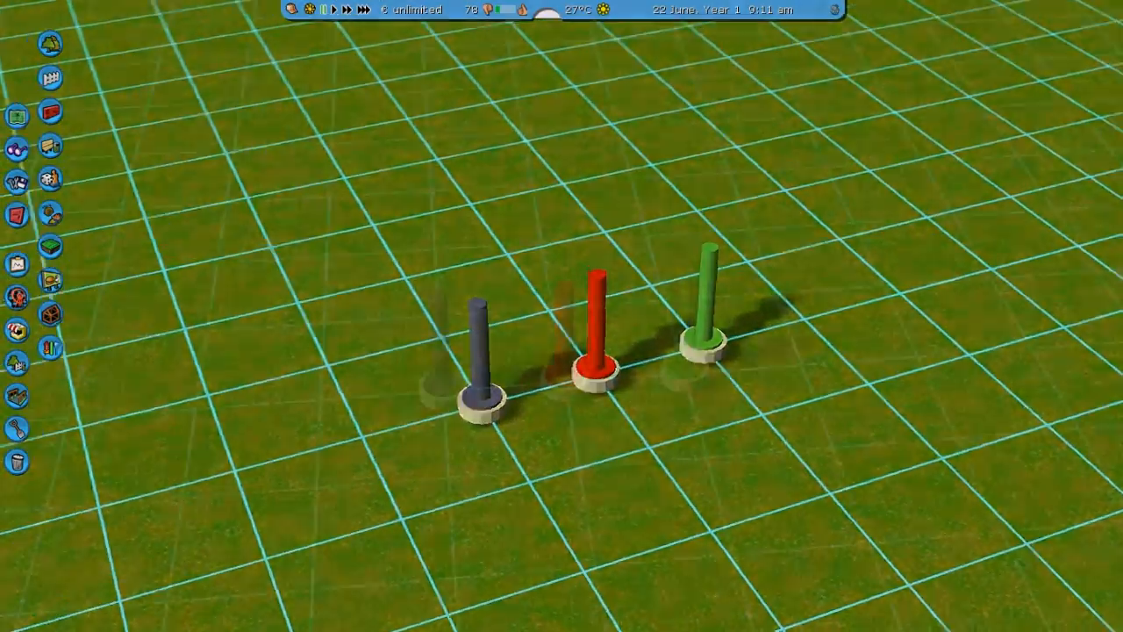